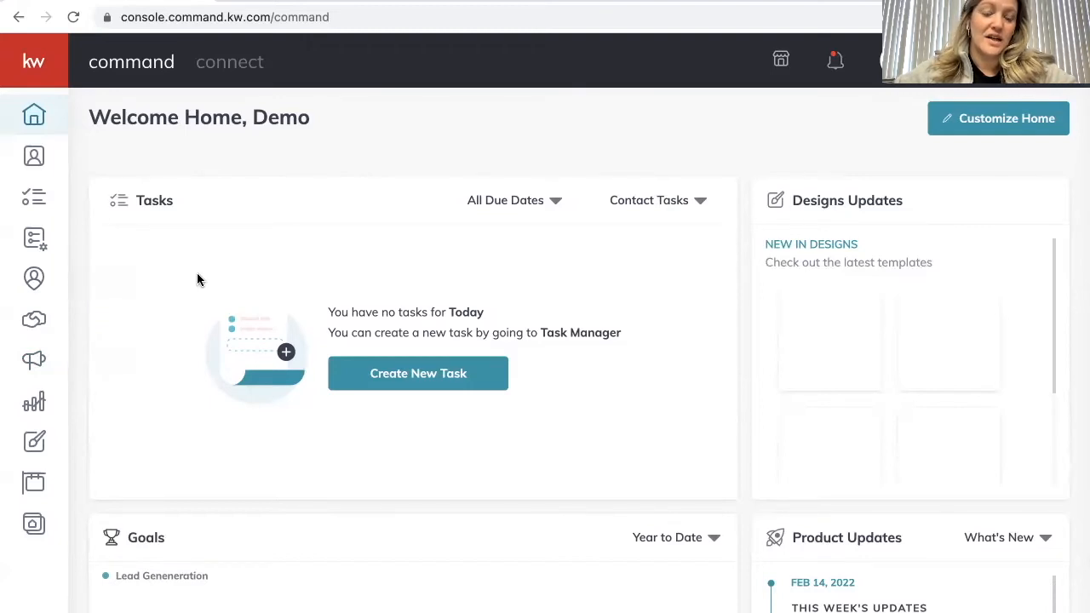
Open Campaigns and look over the dashboard's quick posts and the tips and training section.
left_click(32, 361)
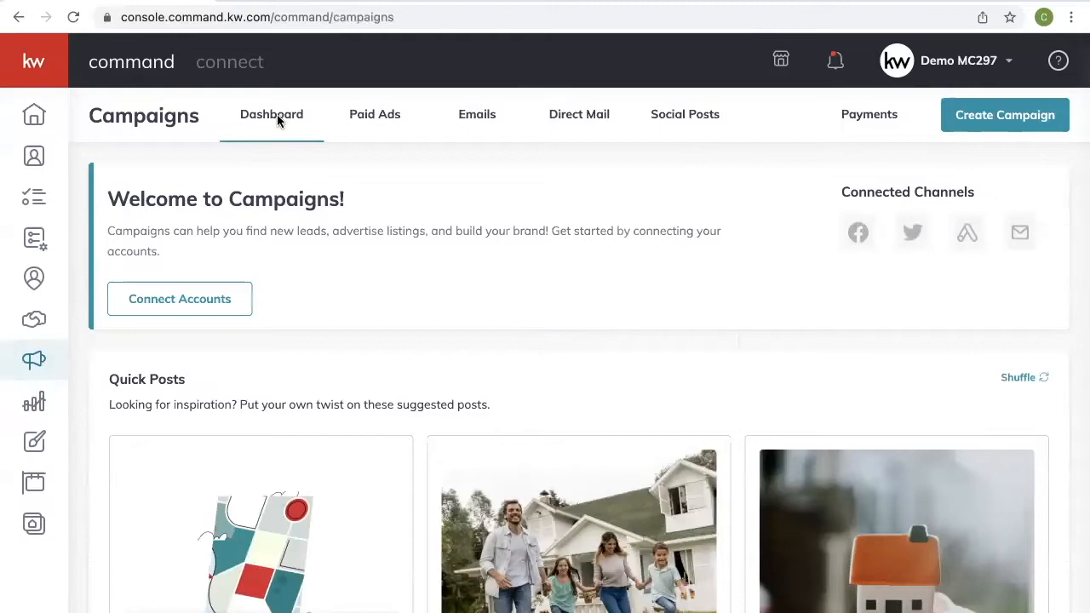
scroll(369, 284, "down", 5)
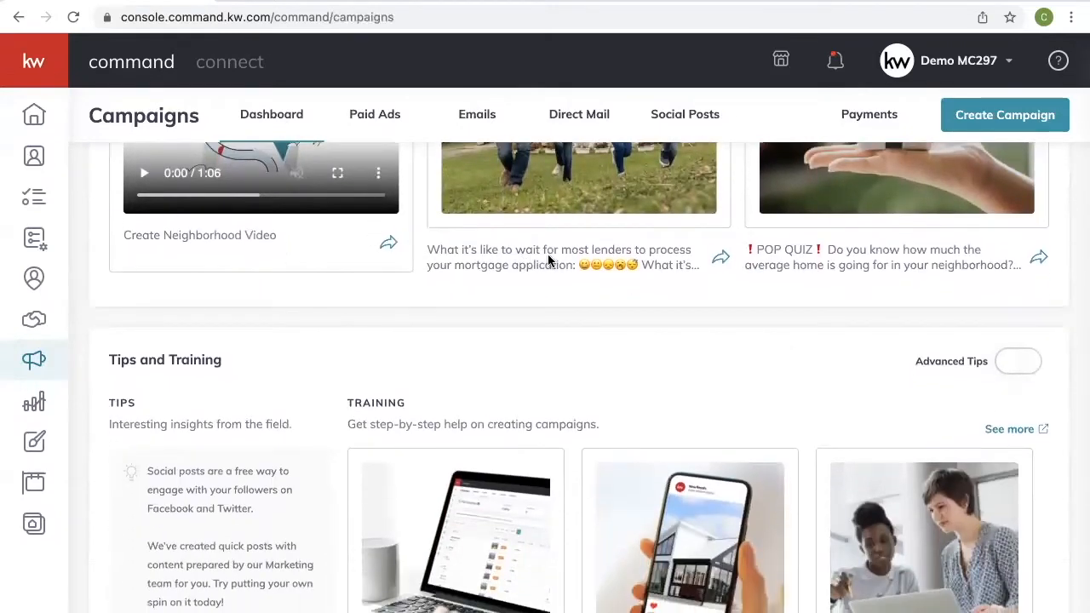
scroll(545, 258, "down", 2)
scroll(547, 258, "down", 2)
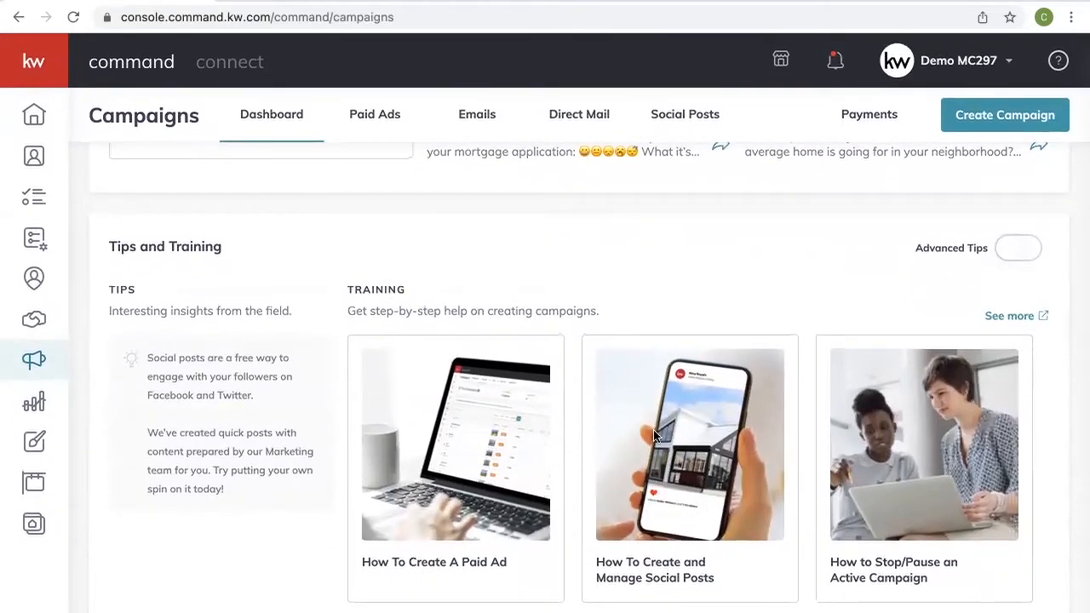
scroll(685, 446, "down", 1)
scroll(685, 447, "up", 10)
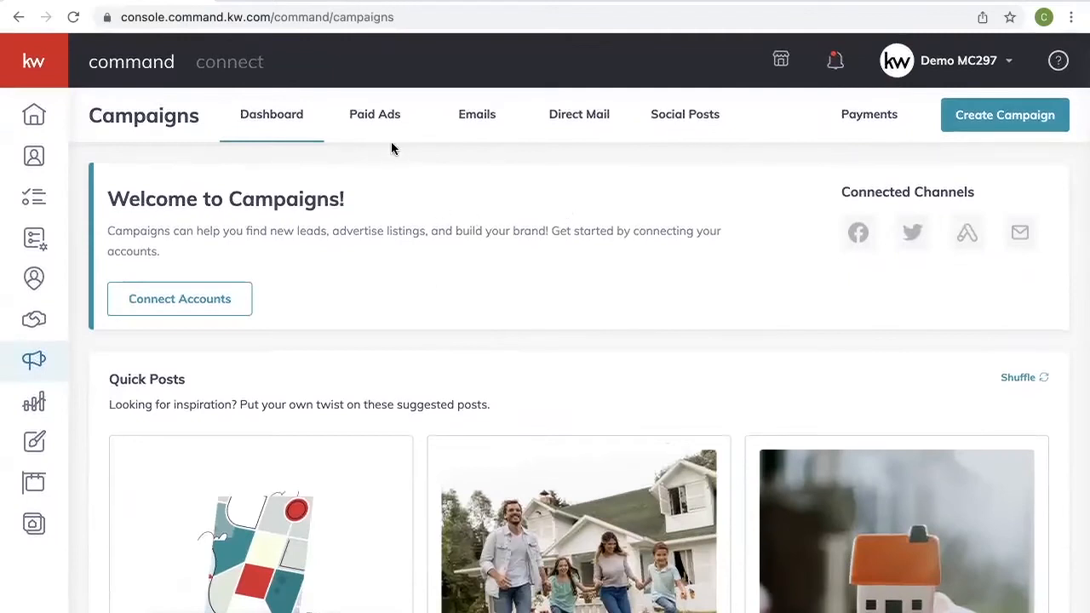
Start a new email campaign and name it "Monthly Newsletter Example".
left_click(998, 120)
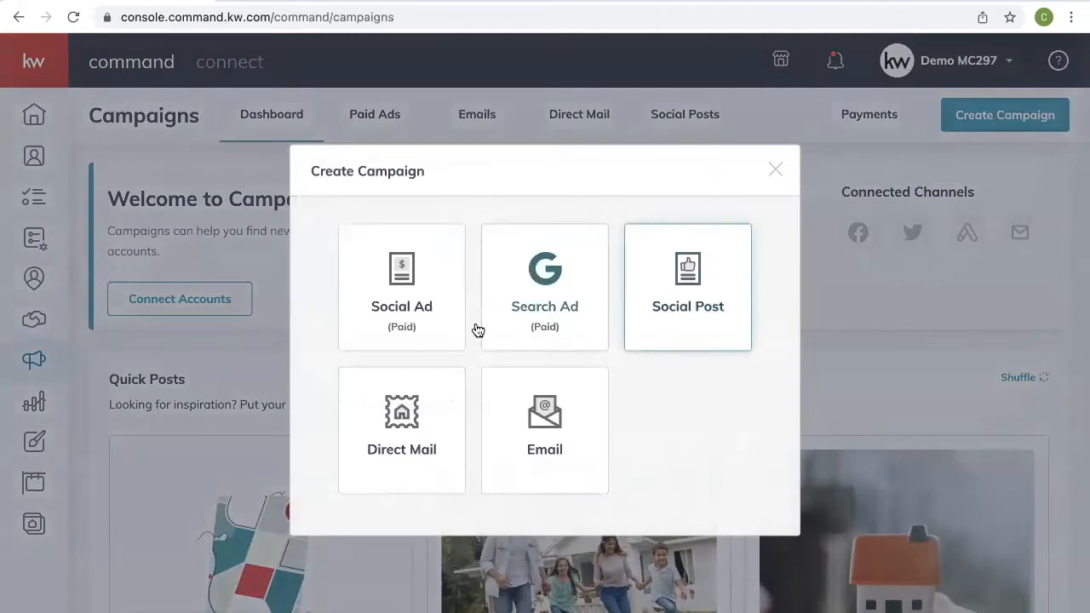
left_click(548, 439)
left_click(482, 129)
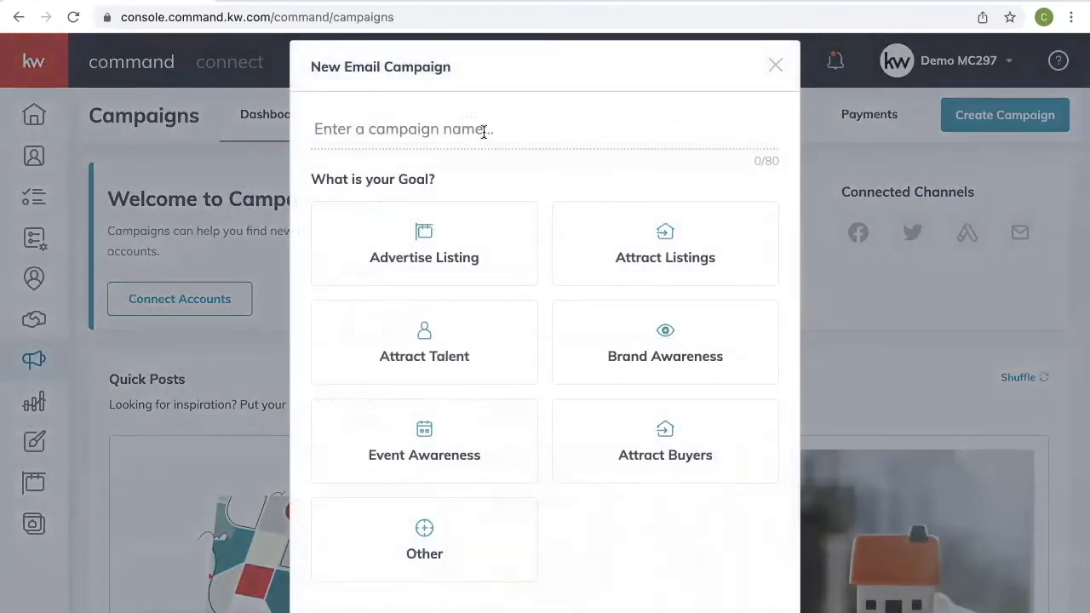
type("Monthly ")
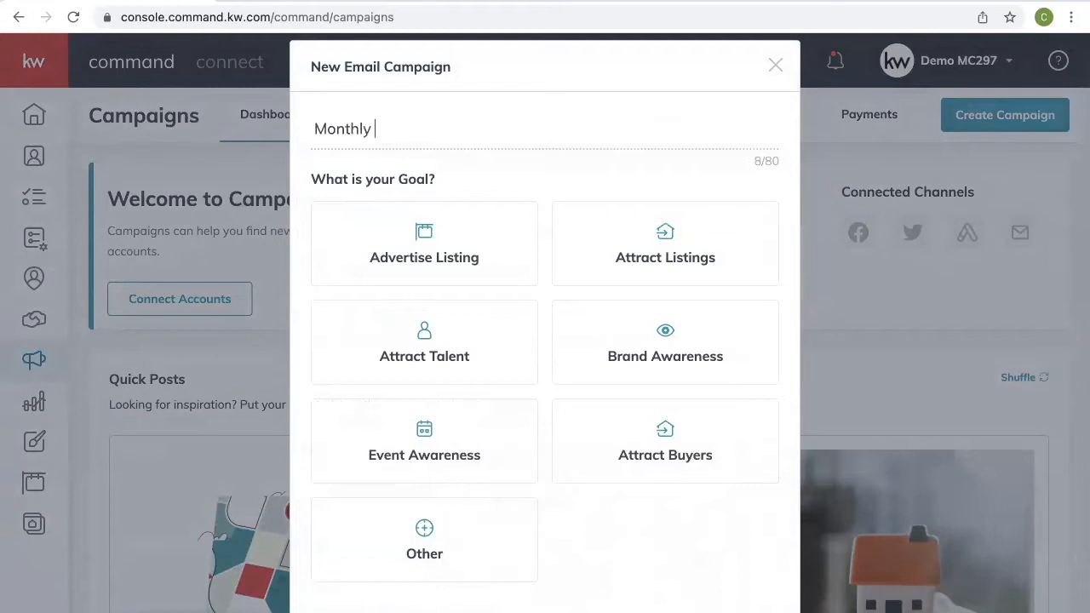
type("Newsletter E")
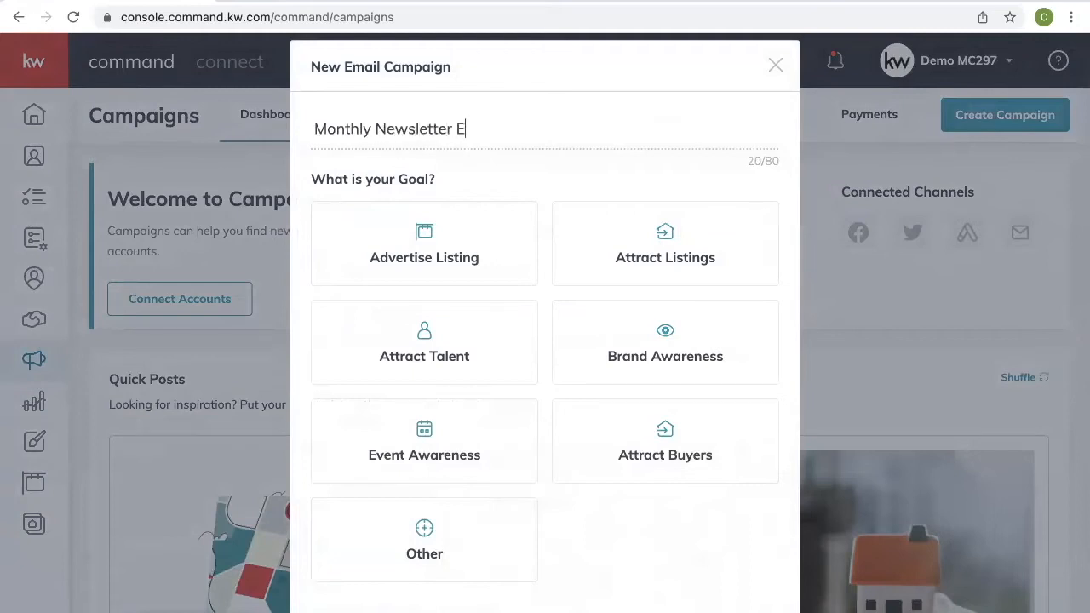
type("xample")
Set the email campaign's goal to Other and create the campaign.
scroll(504, 219, "down", 2)
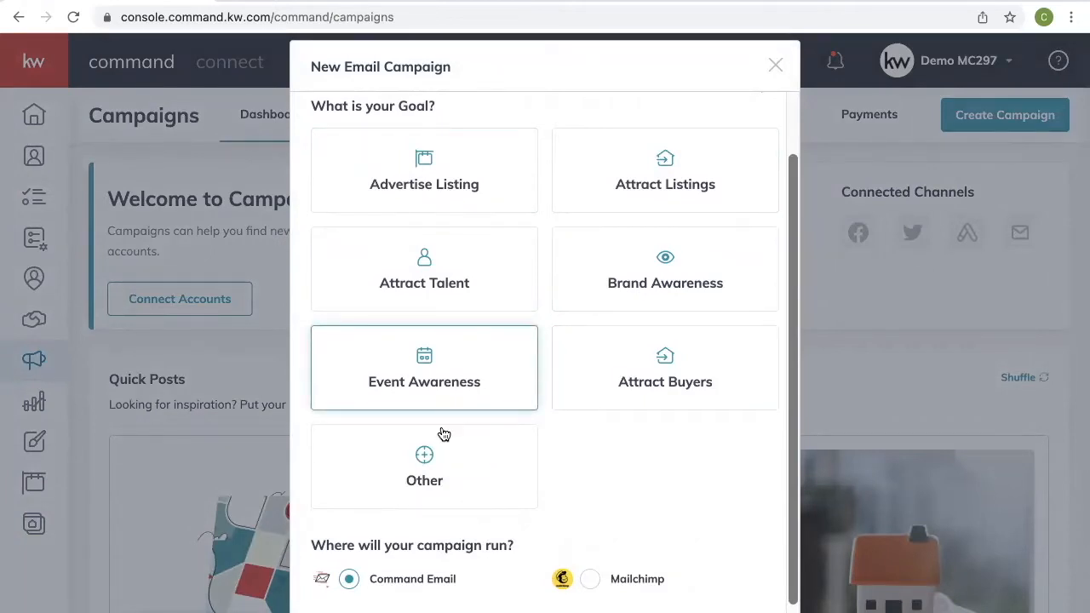
left_click(491, 464)
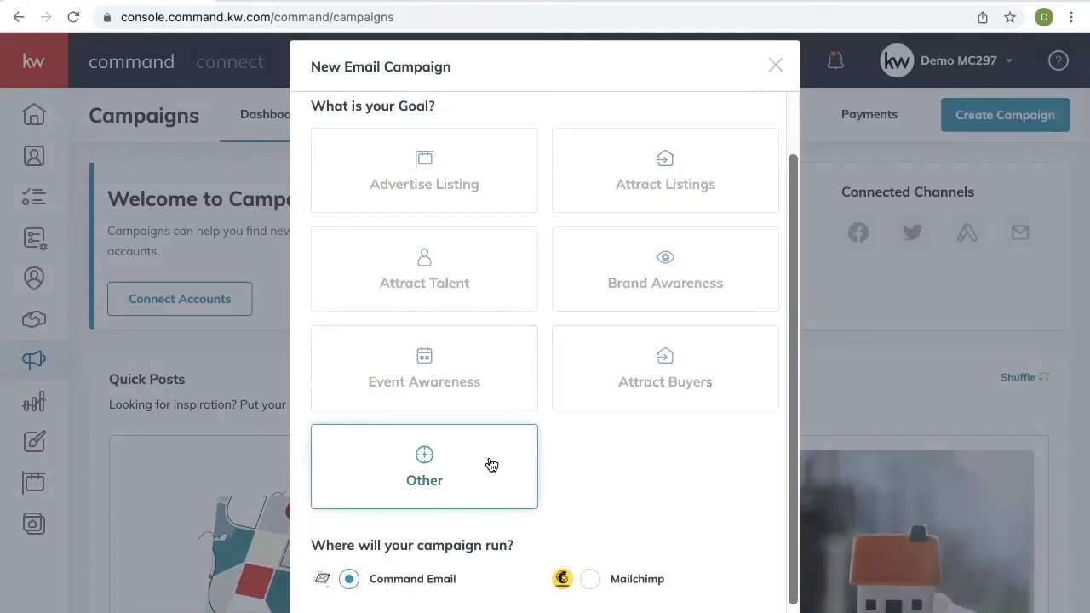
scroll(492, 465, "down", 1)
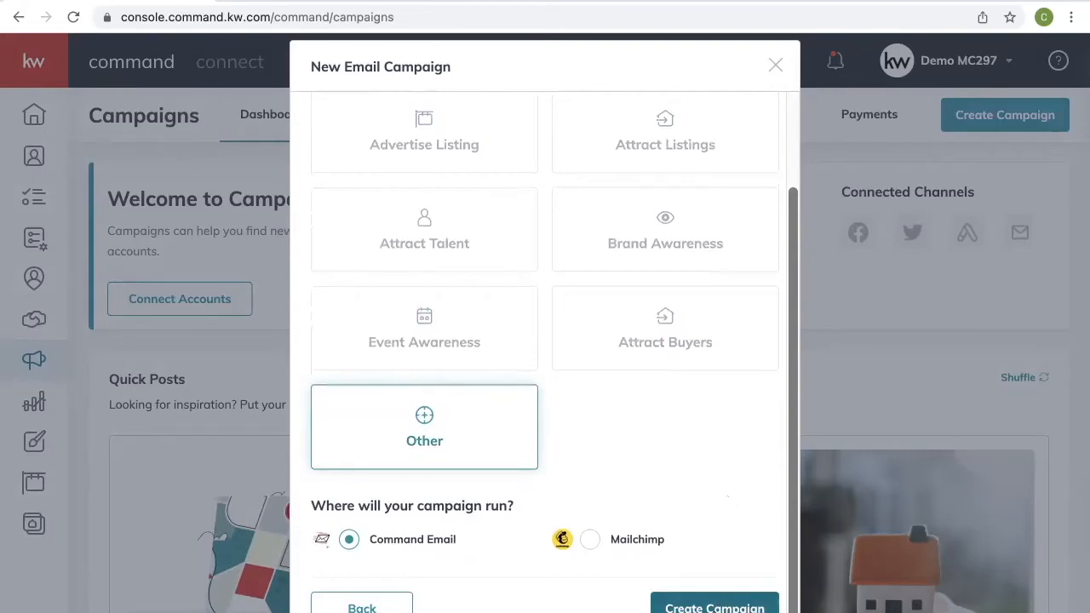
left_click(714, 607)
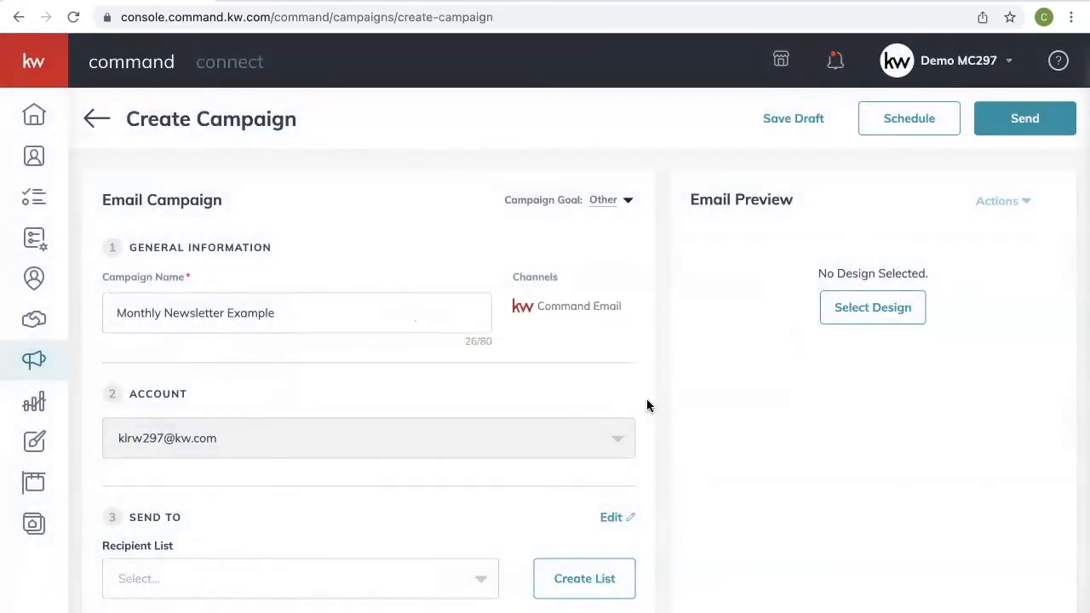
Choose the "Staff --" list as the campaign's recipient list.
scroll(312, 362, "down", 1)
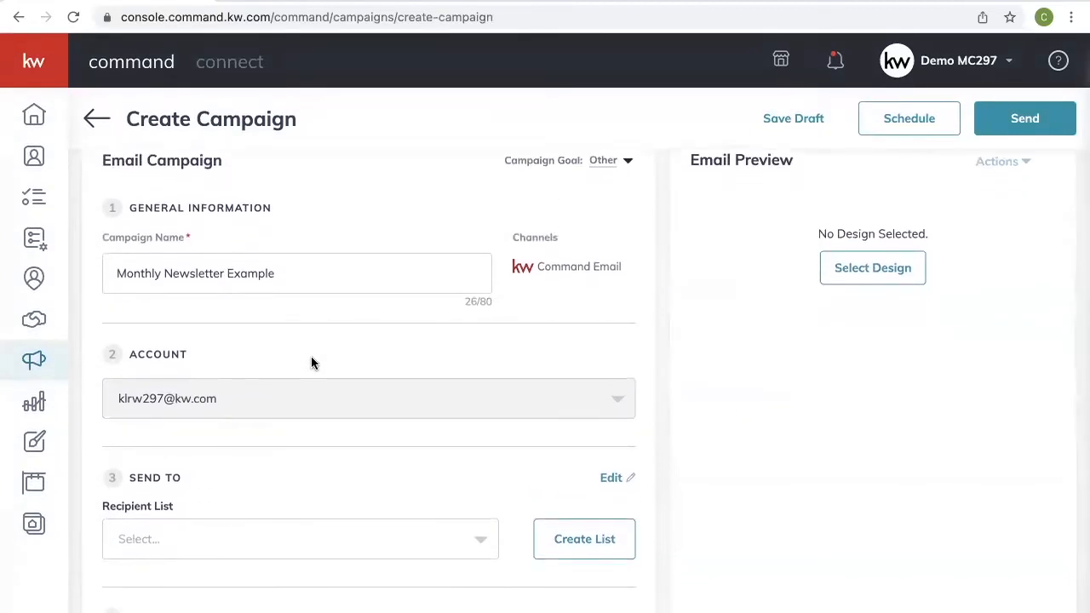
scroll(312, 362, "down", 1)
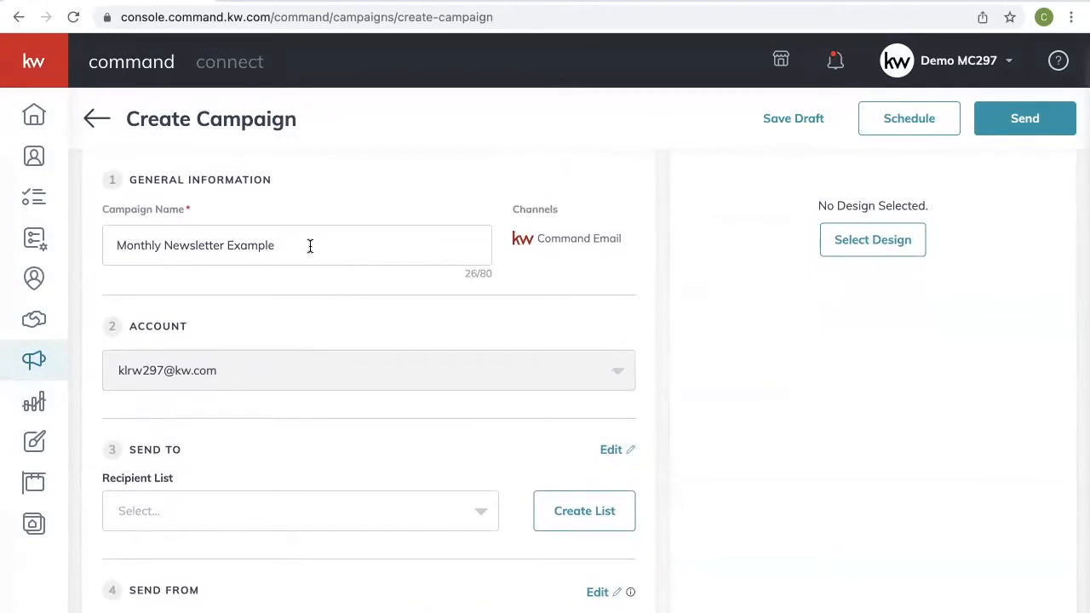
scroll(310, 246, "down", 3)
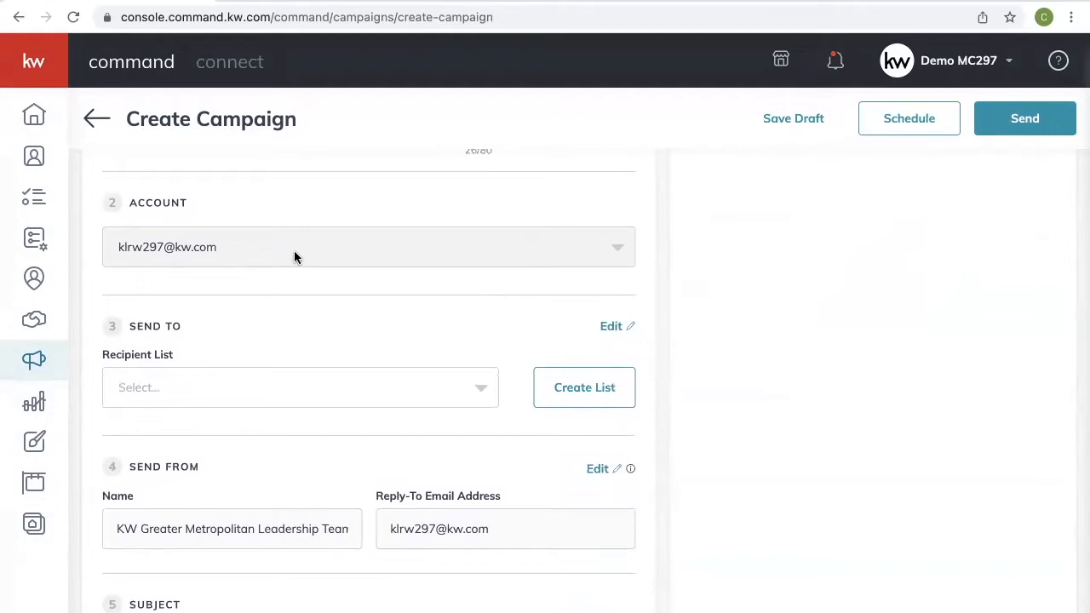
scroll(295, 257, "down", 3)
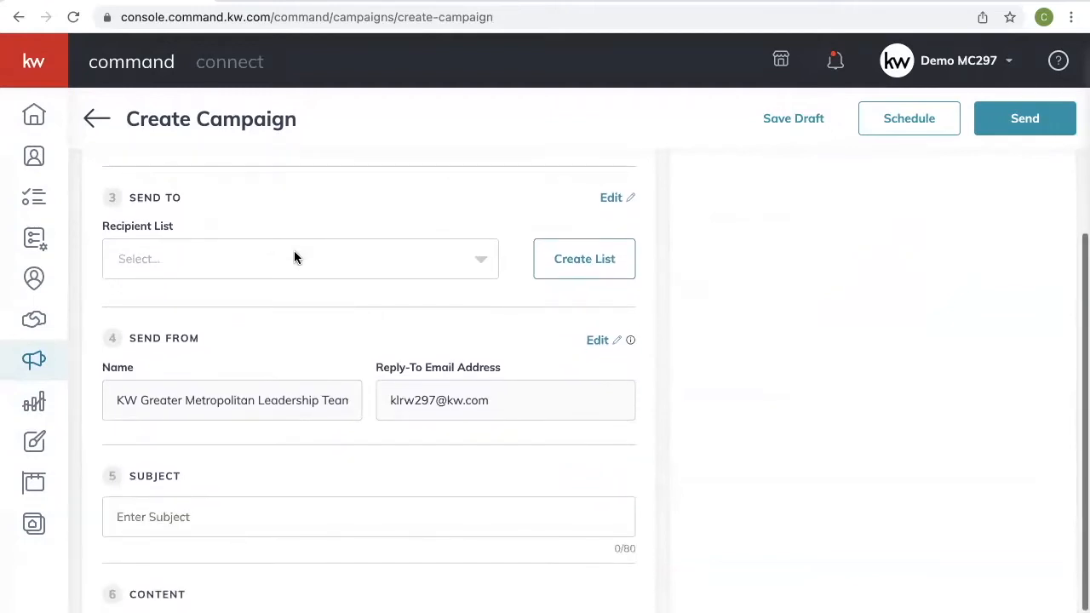
left_click(479, 263)
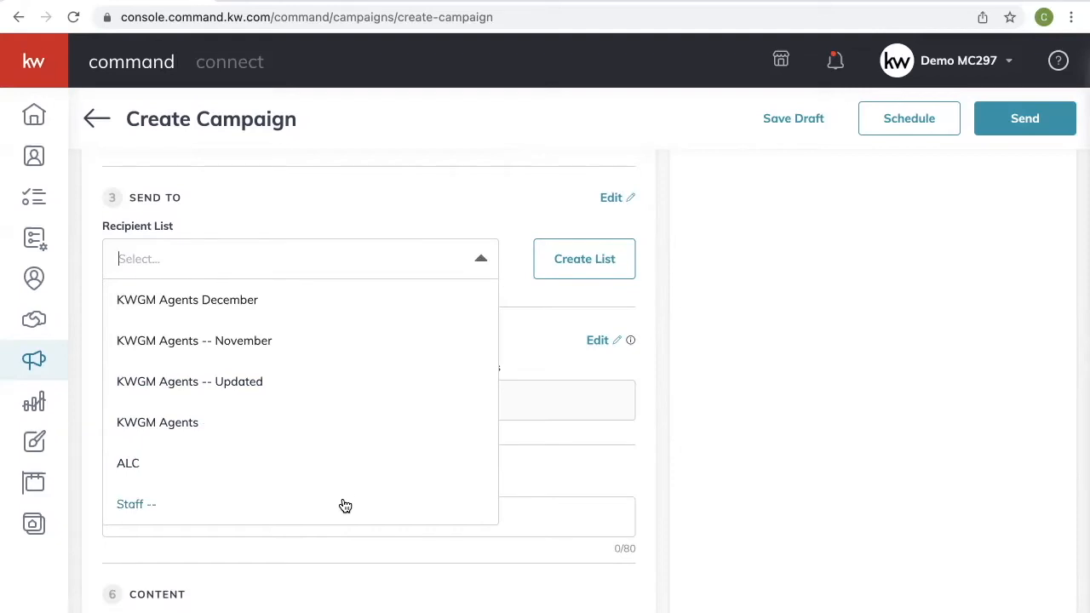
left_click(130, 506)
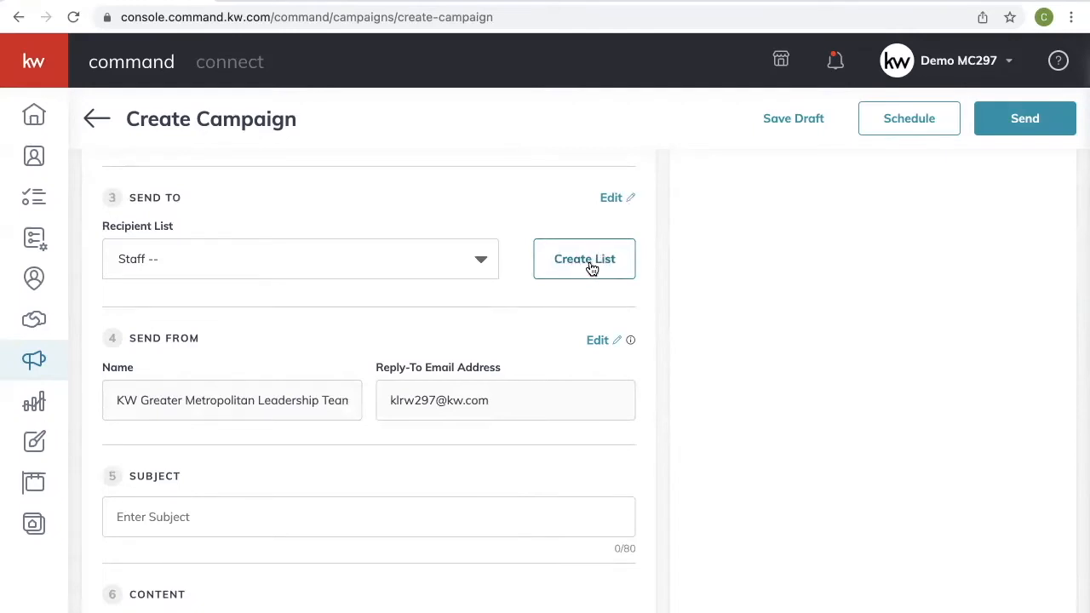
Open the settings for editing the sender name and reply-to address, and return to the campaign draft.
scroll(236, 341, "down", 1)
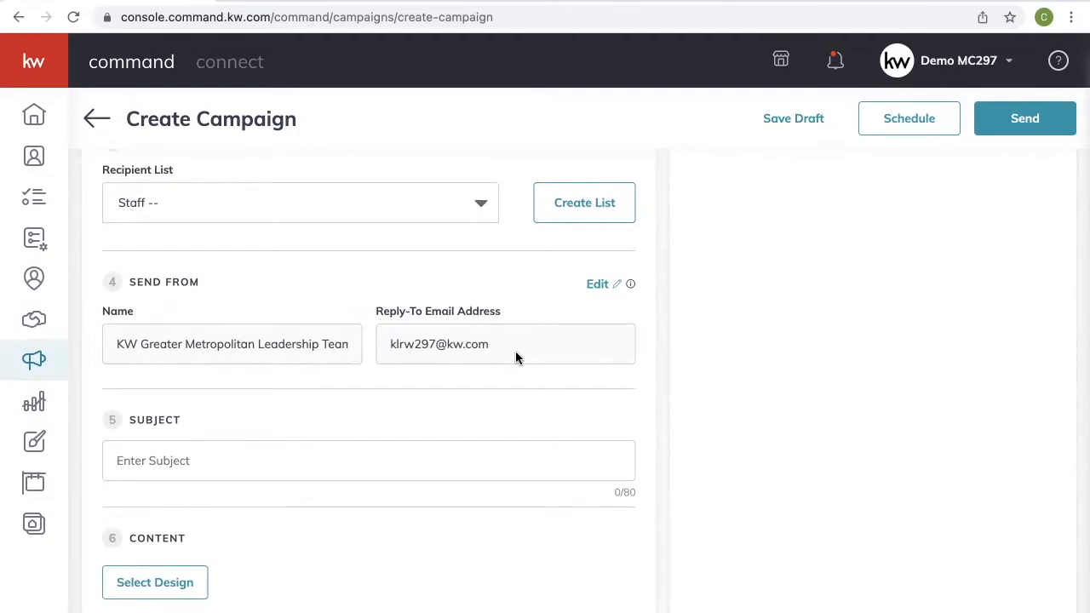
left_click(598, 284)
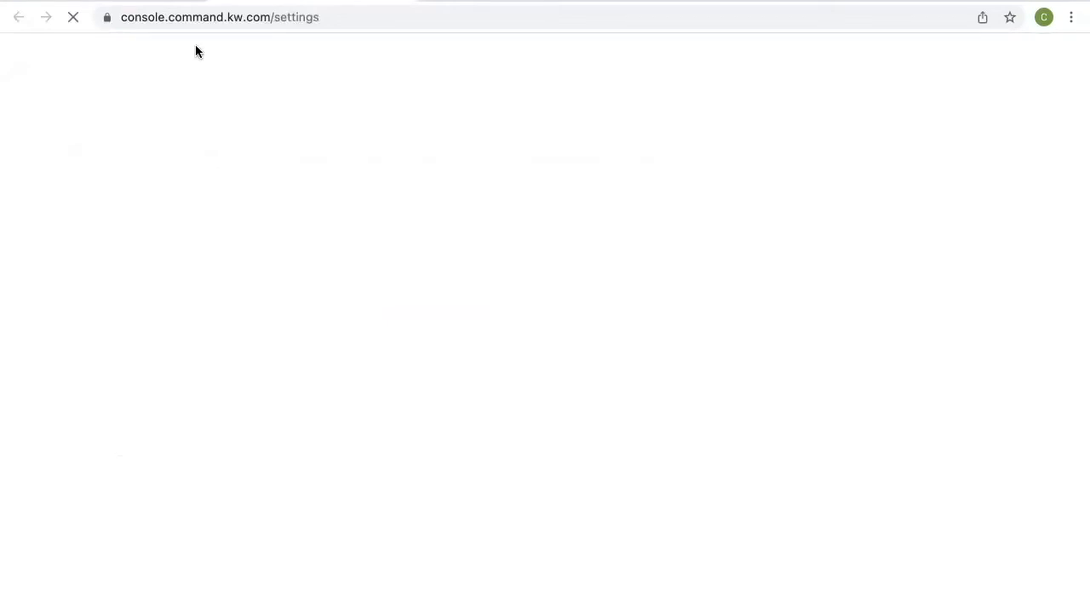
left_click(171, 2)
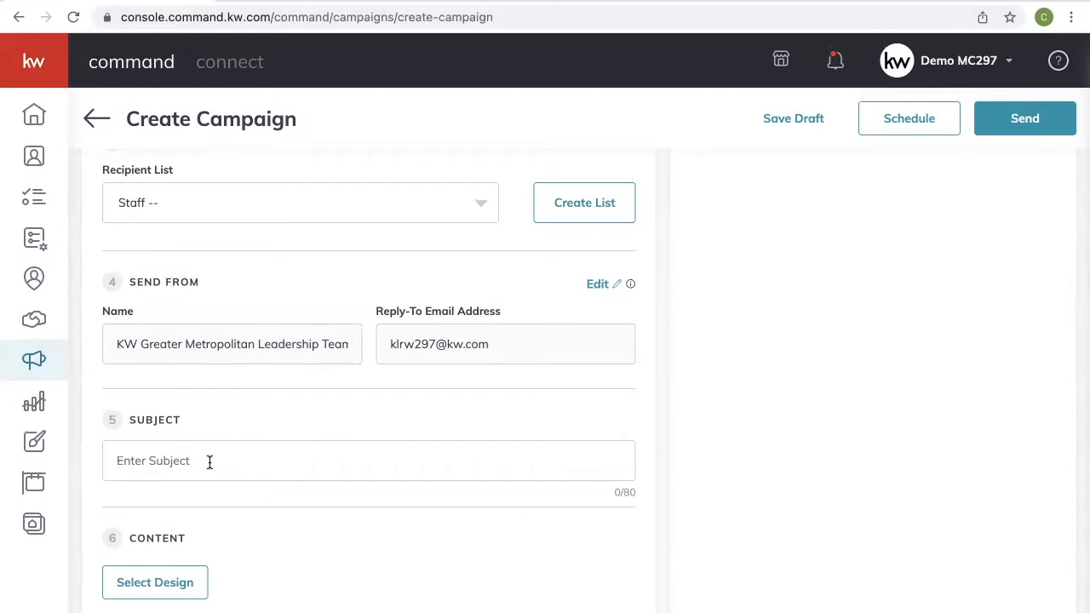
Set the subject to "March Newsletter" and choose the saved Monthly Newsletter template as the email design.
type("March Newsletter")
scroll(270, 463, "down", 1)
left_click(178, 586)
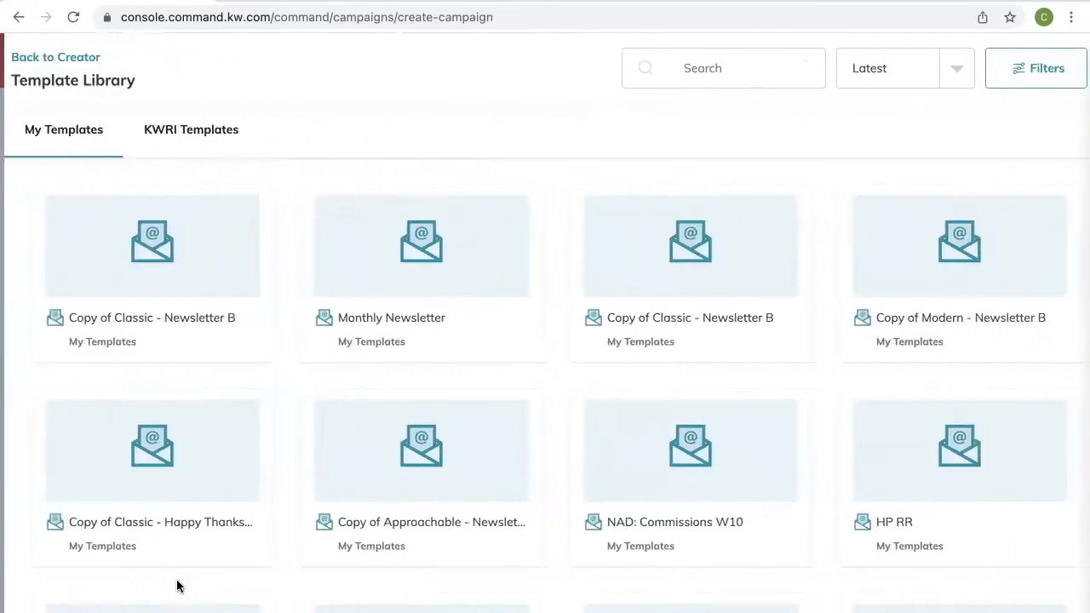
left_click(463, 264)
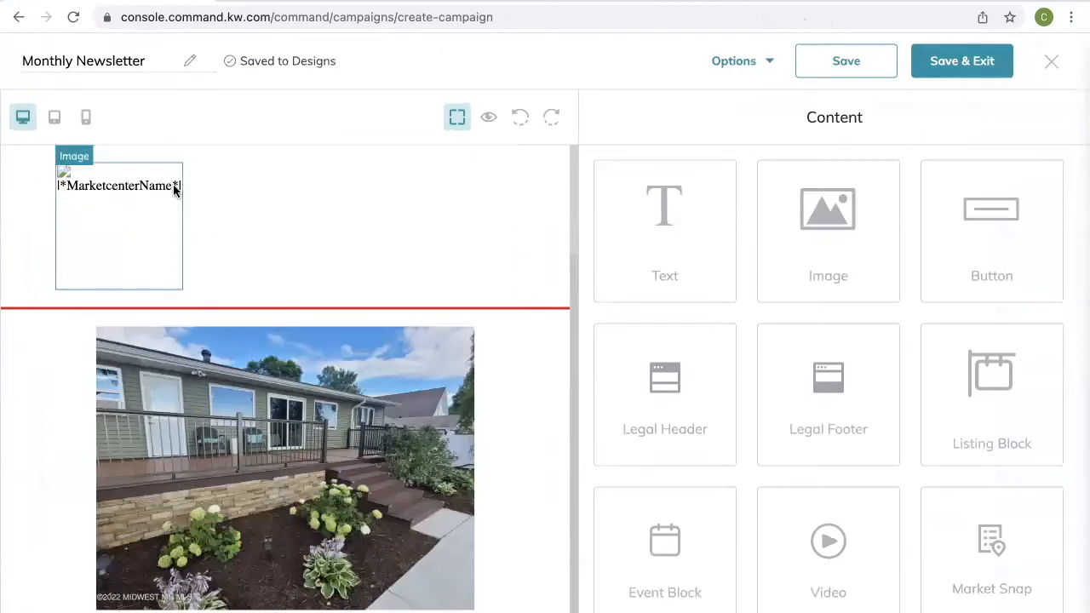
Review the newsletter template from its header through the contact block to the legal footer.
scroll(315, 230, "down", 15)
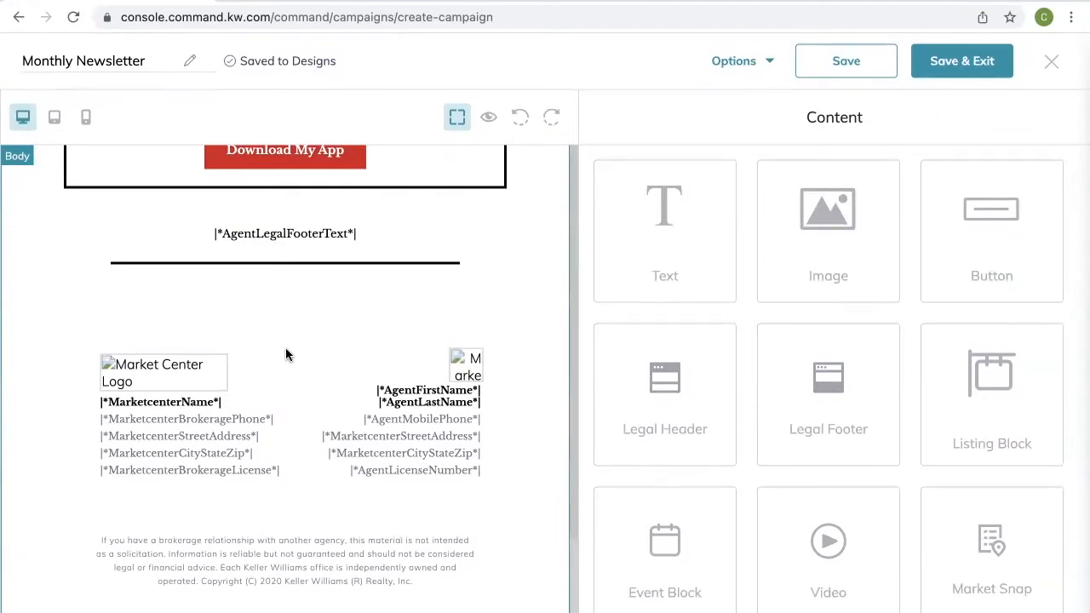
scroll(286, 350, "up", 3)
scroll(285, 351, "up", 3)
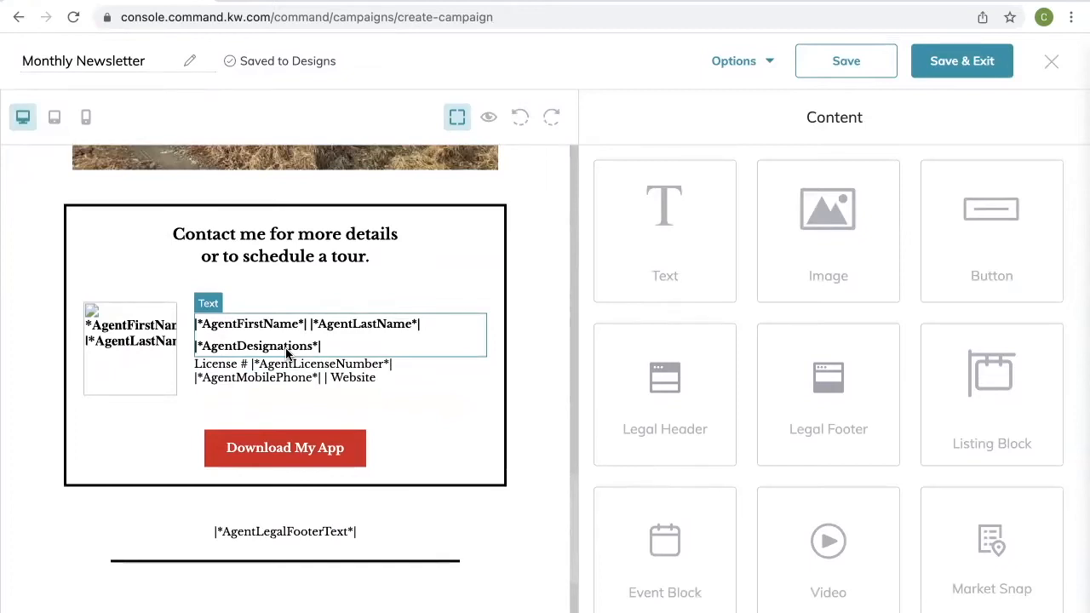
scroll(286, 352, "up", 10)
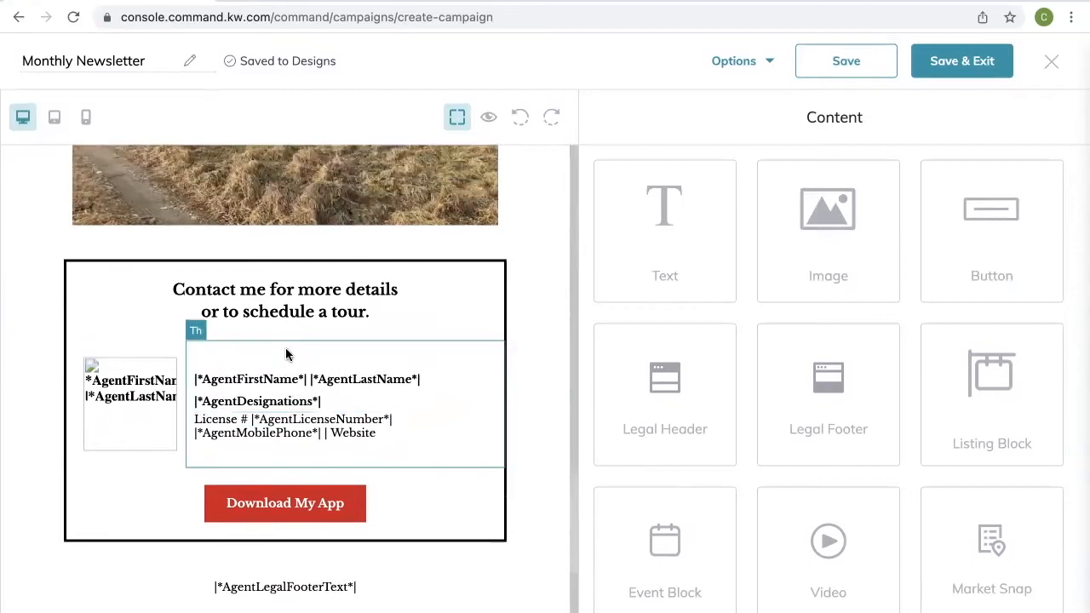
scroll(286, 351, "up", 10)
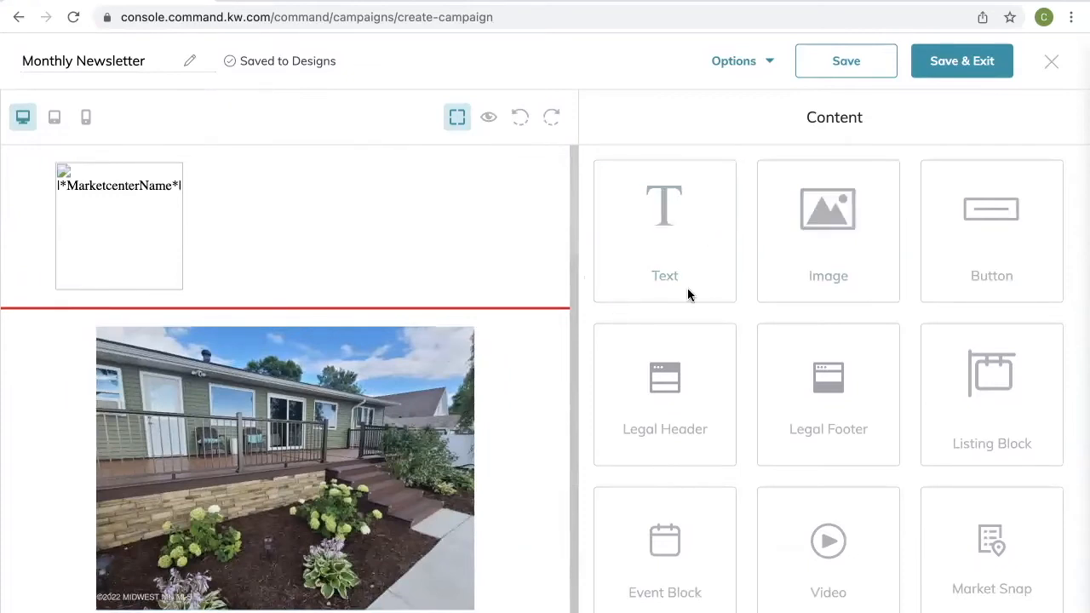
Insert a text block above the house photo and delete the header section with the market center image.
left_click_drag(680, 224, 239, 320)
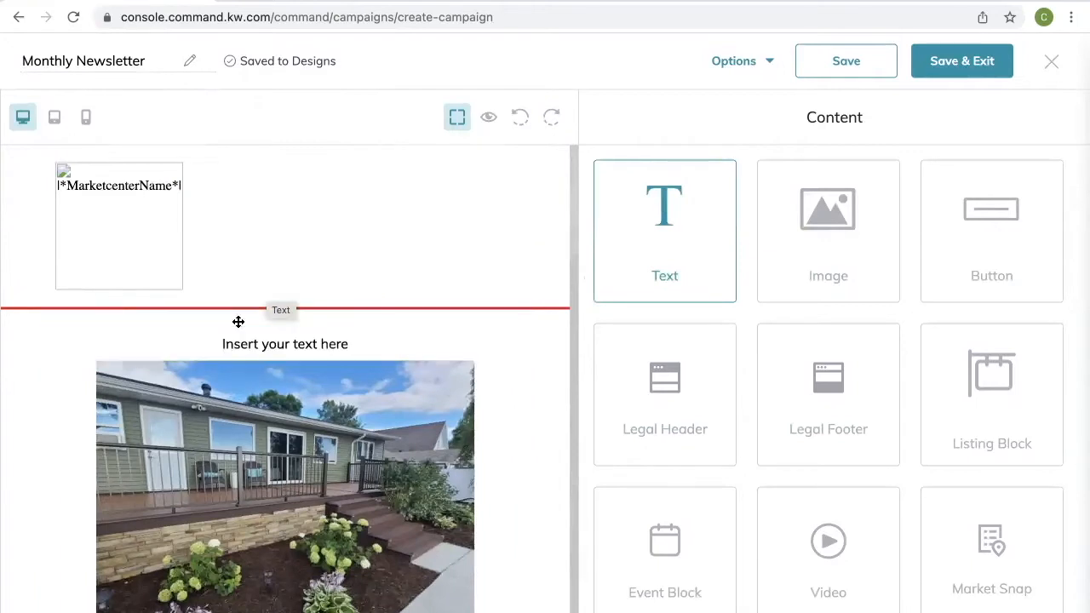
left_click(294, 346)
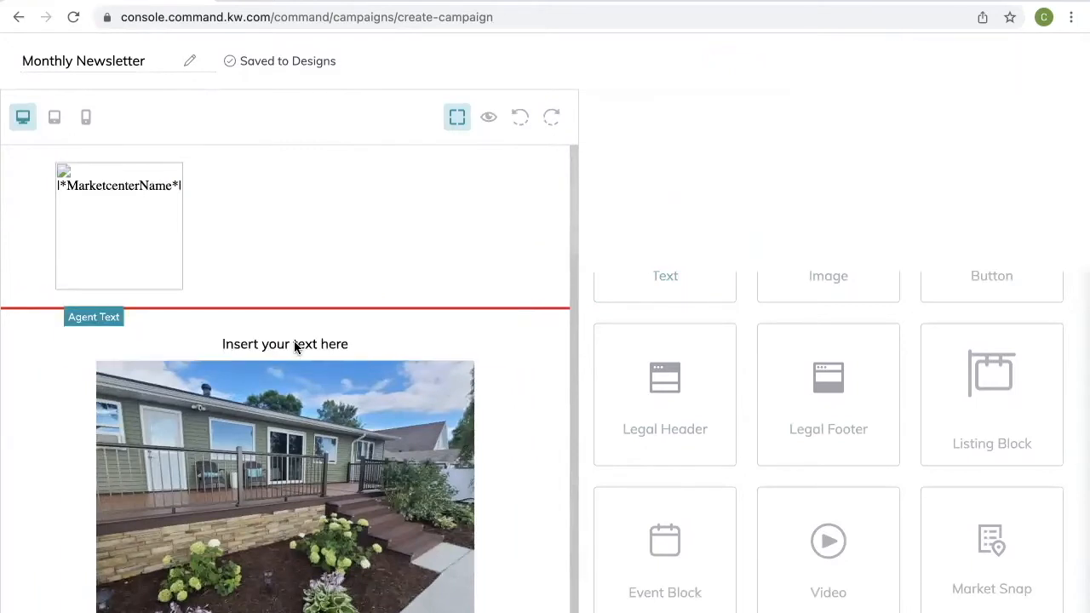
left_click(338, 260)
left_click(622, 124)
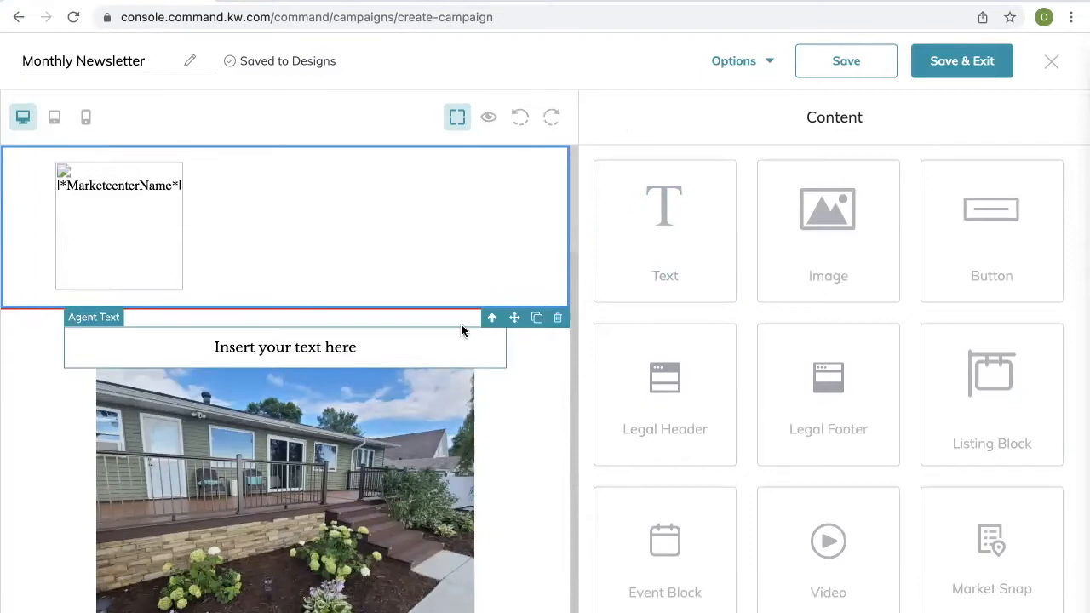
left_click(558, 320)
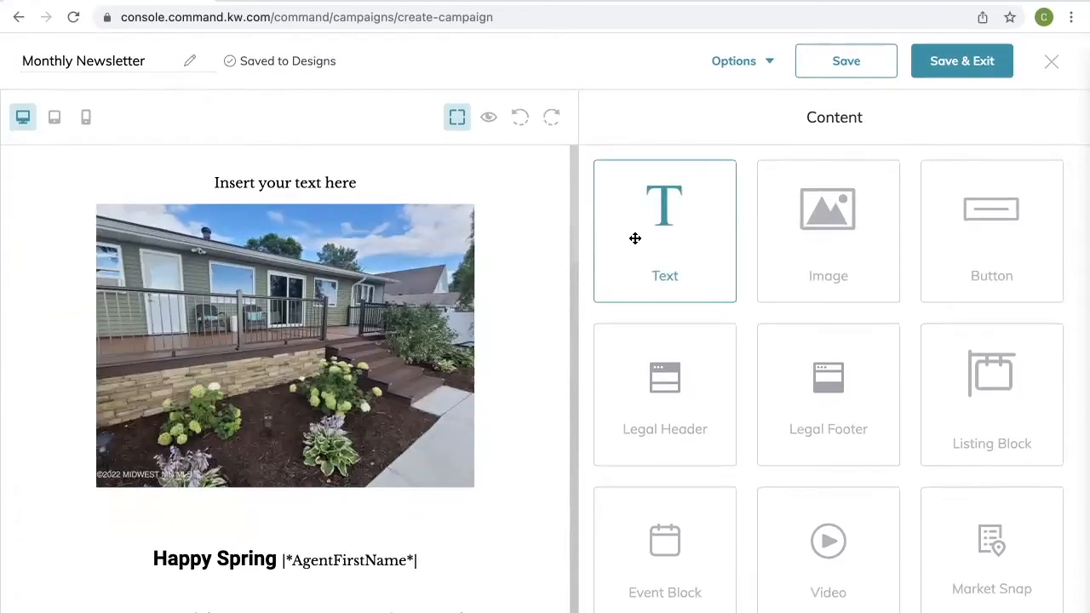
Replace the text block above the house photo with a new text block and select it.
left_click_drag(669, 212, 622, 219)
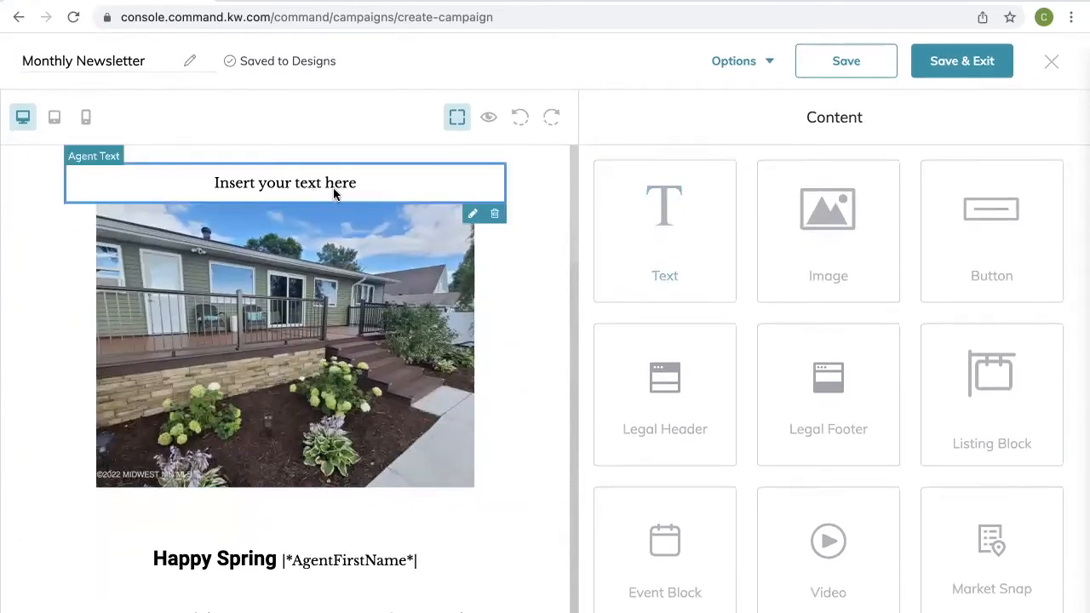
left_click(493, 213)
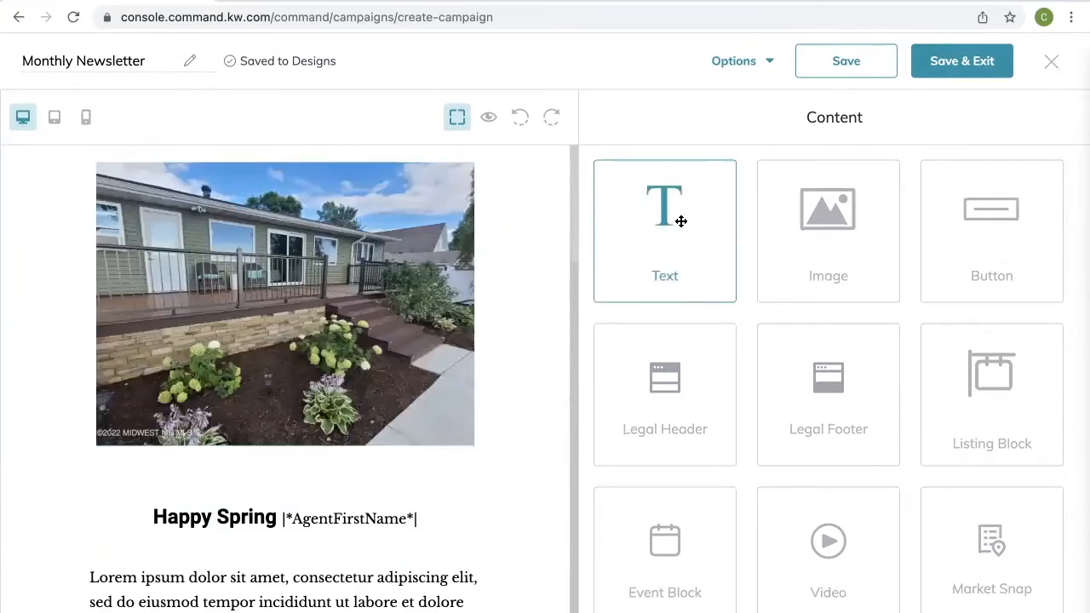
left_click_drag(650, 198, 348, 149)
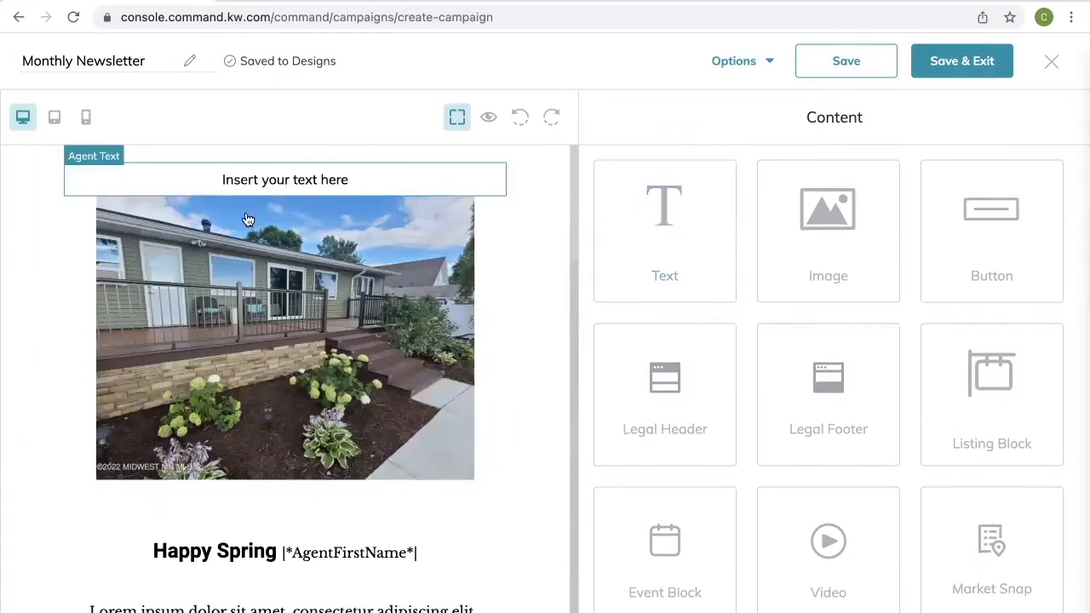
left_click(348, 179)
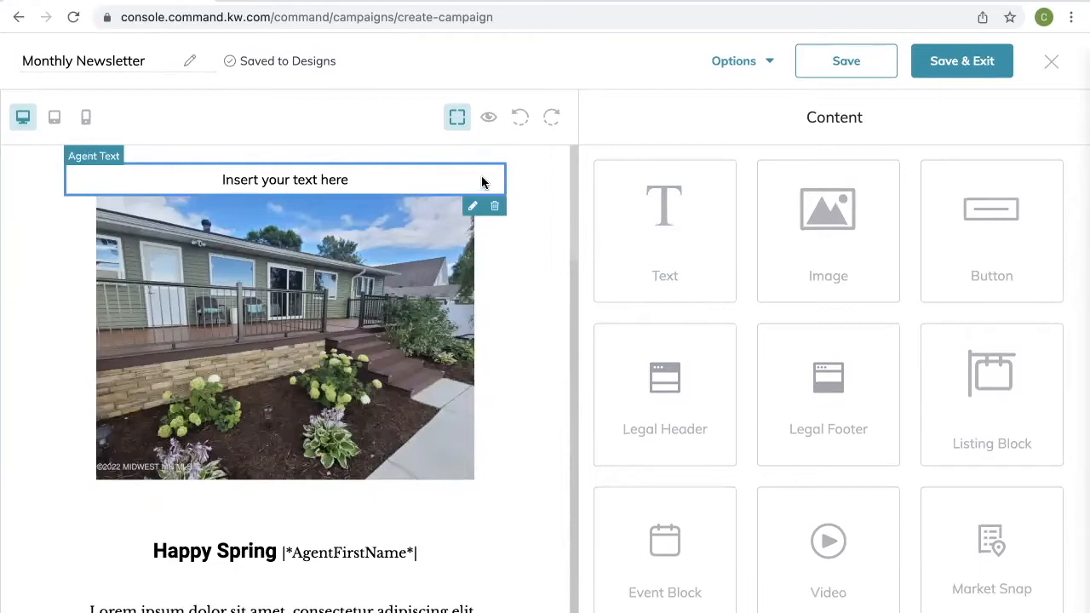
Replace the placeholder in the text block above the house photo with "March Newsletter" in 28px Roboto.
left_click(473, 206)
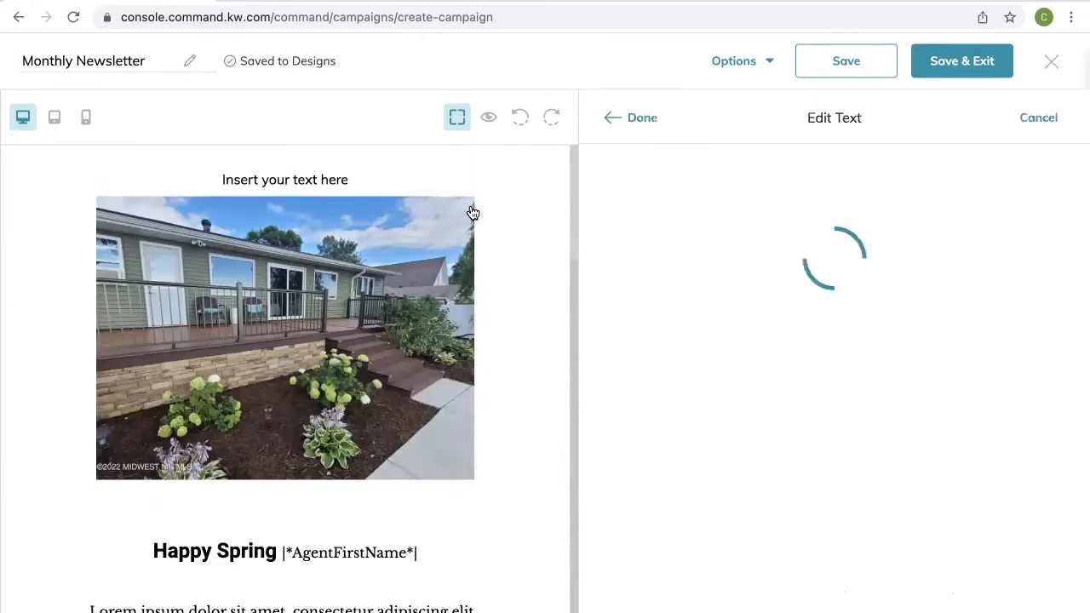
left_click_drag(723, 238, 572, 237)
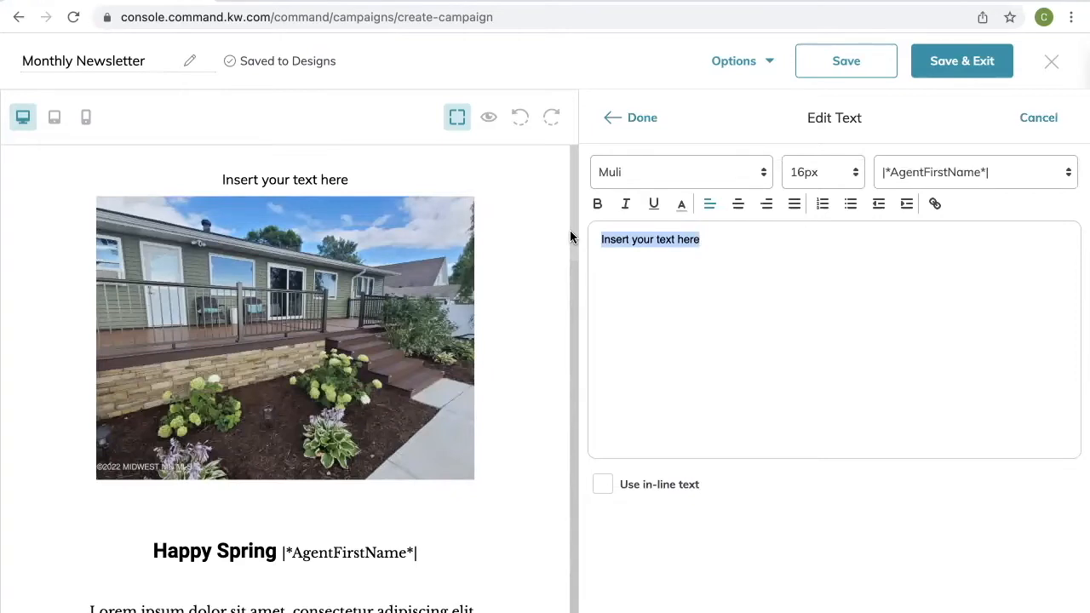
type("March Newsletter")
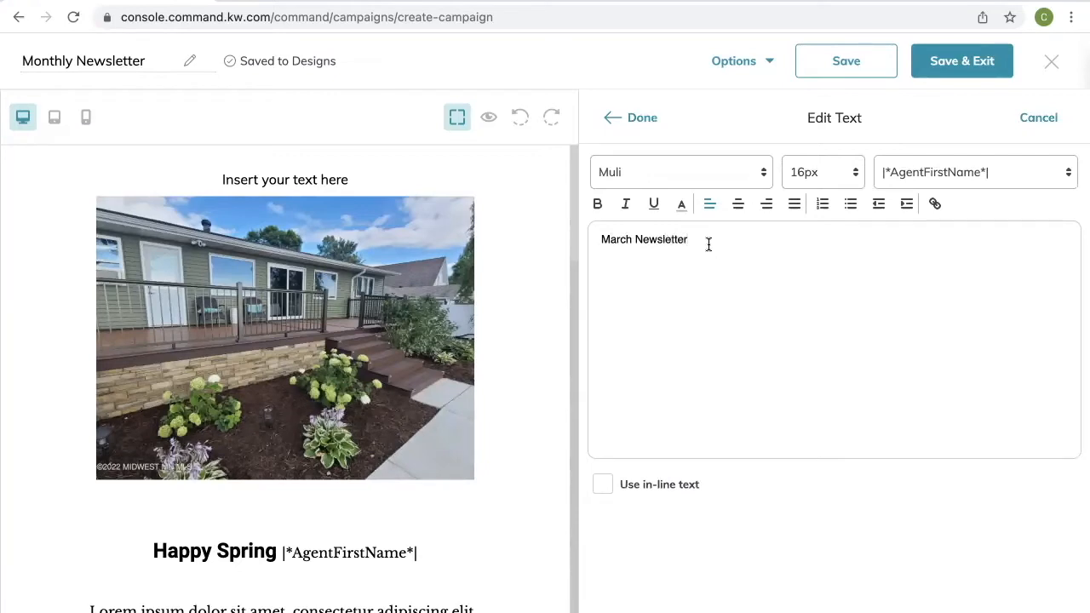
left_click_drag(709, 245, 603, 237)
left_click(762, 177)
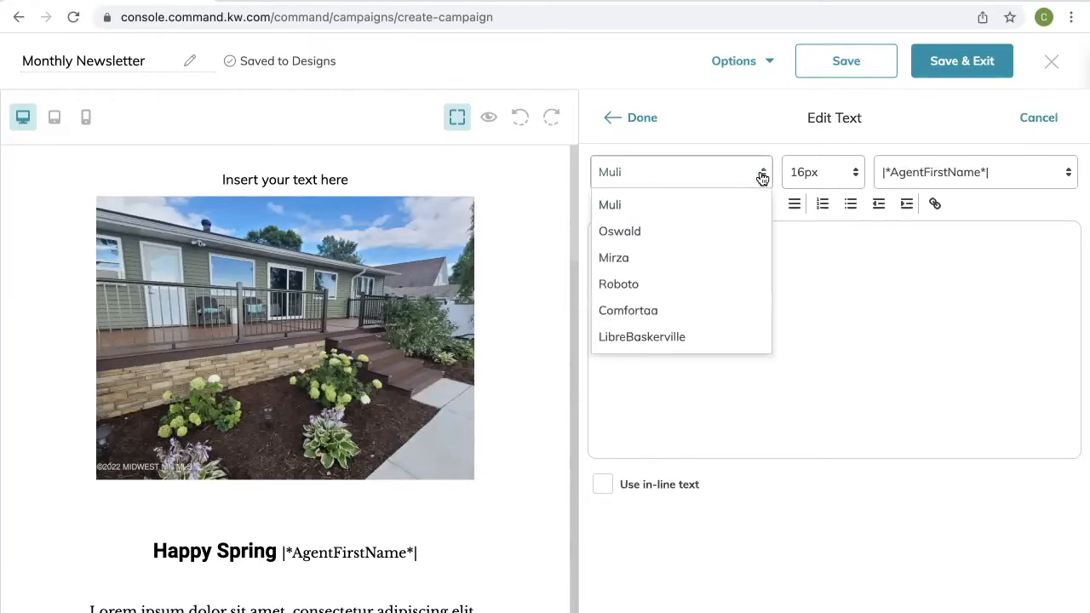
left_click(749, 284)
left_click(840, 174)
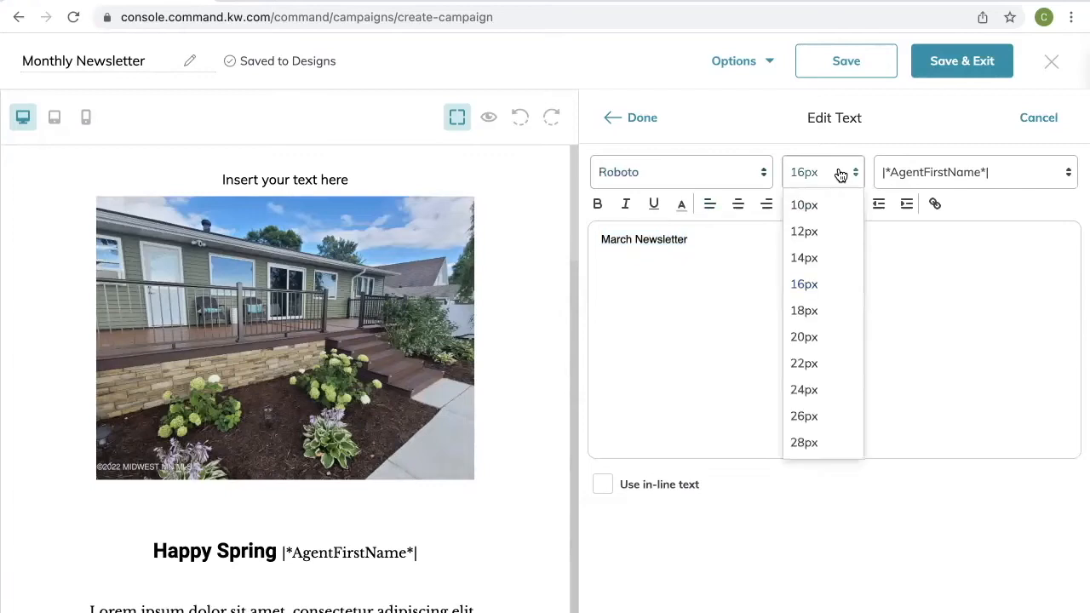
left_click(819, 441)
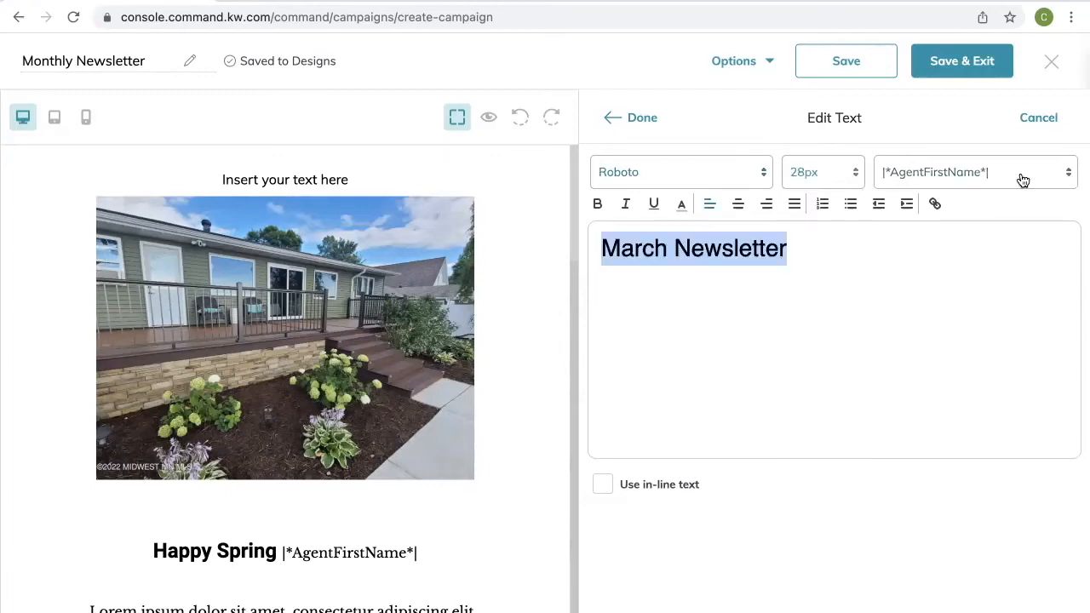
left_click(844, 258)
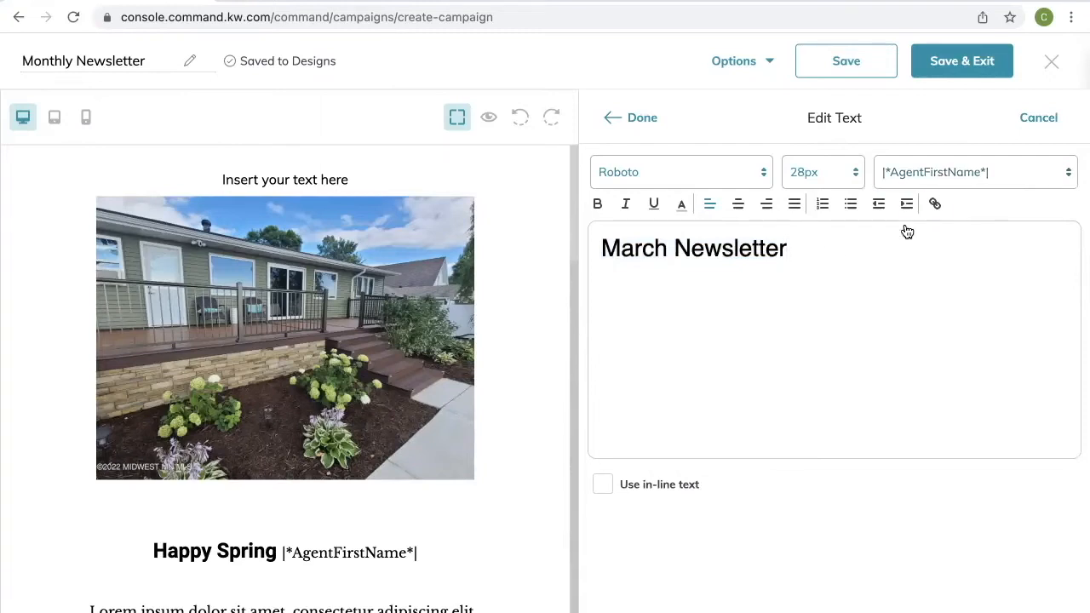
Center the "March Newsletter" heading, make it bold and color it bright purple.
left_click_drag(805, 248, 597, 248)
left_click(738, 204)
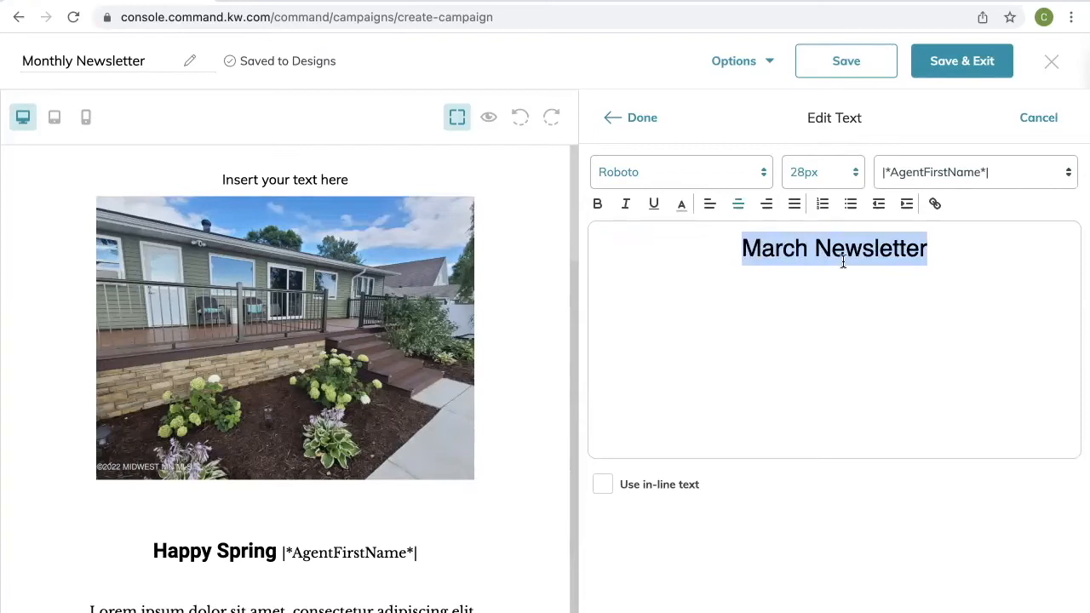
left_click(596, 204)
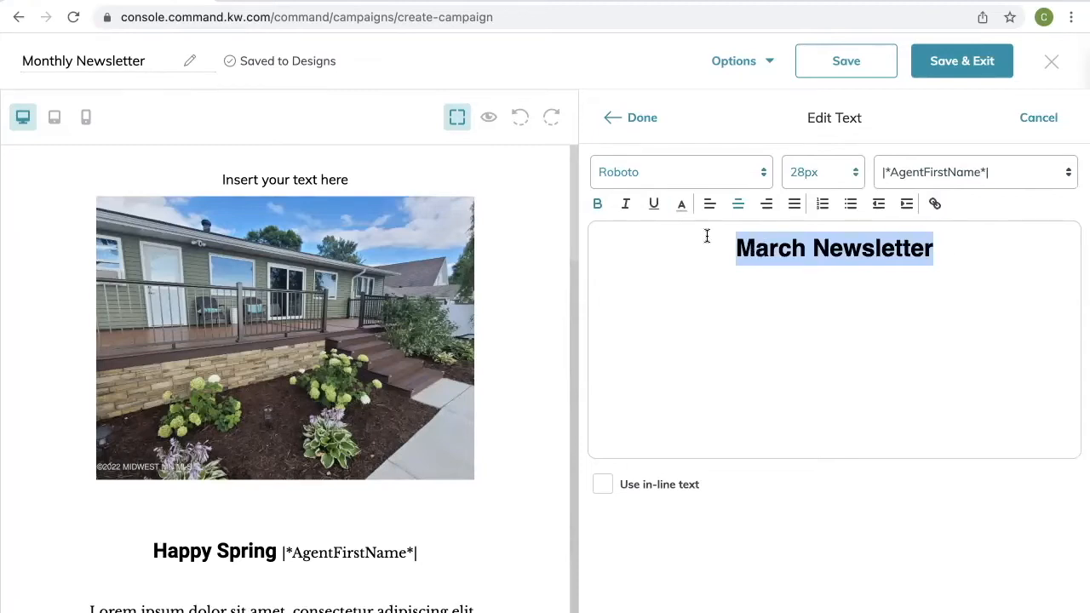
left_click(683, 206)
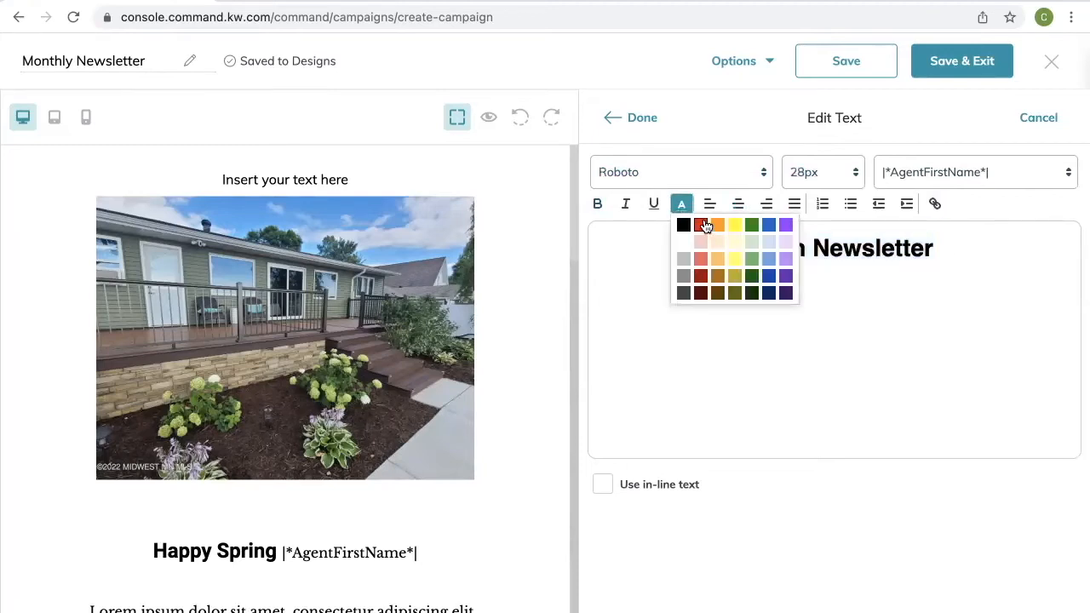
left_click(787, 225)
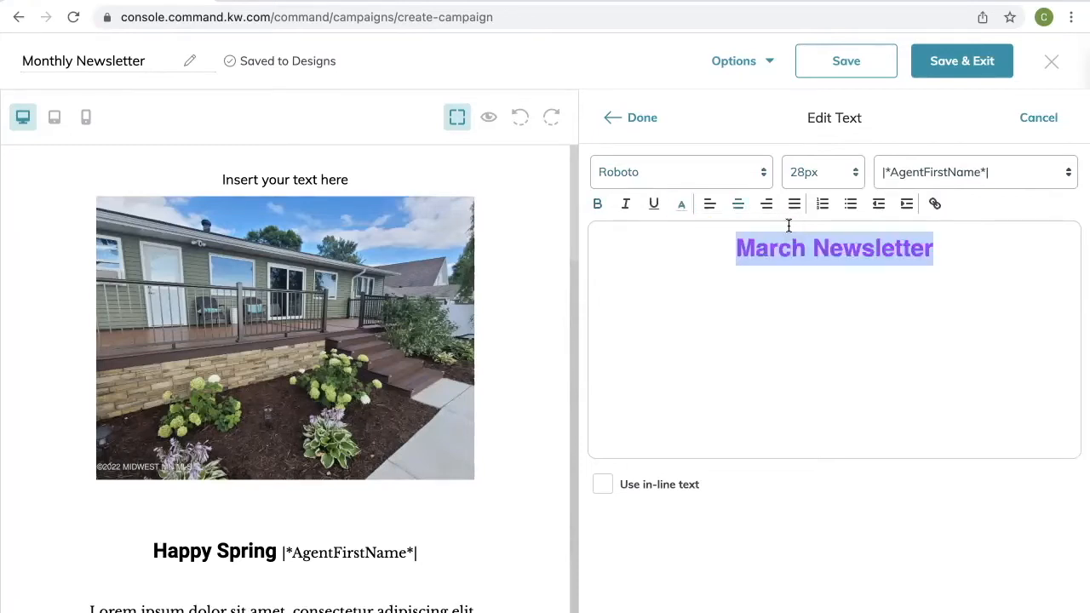
left_click(950, 223)
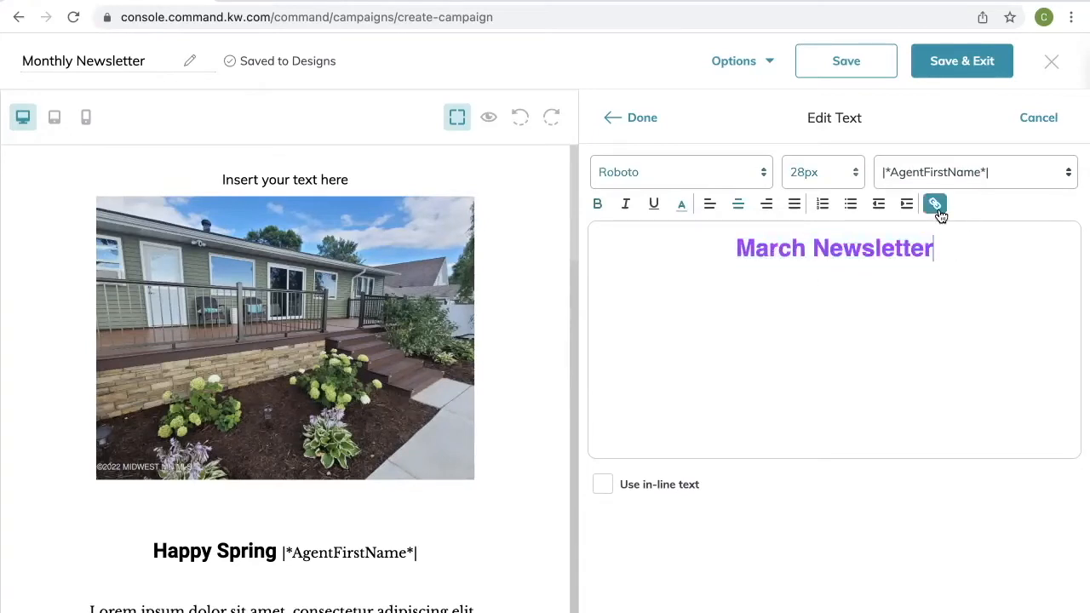
left_click_drag(948, 238, 710, 244)
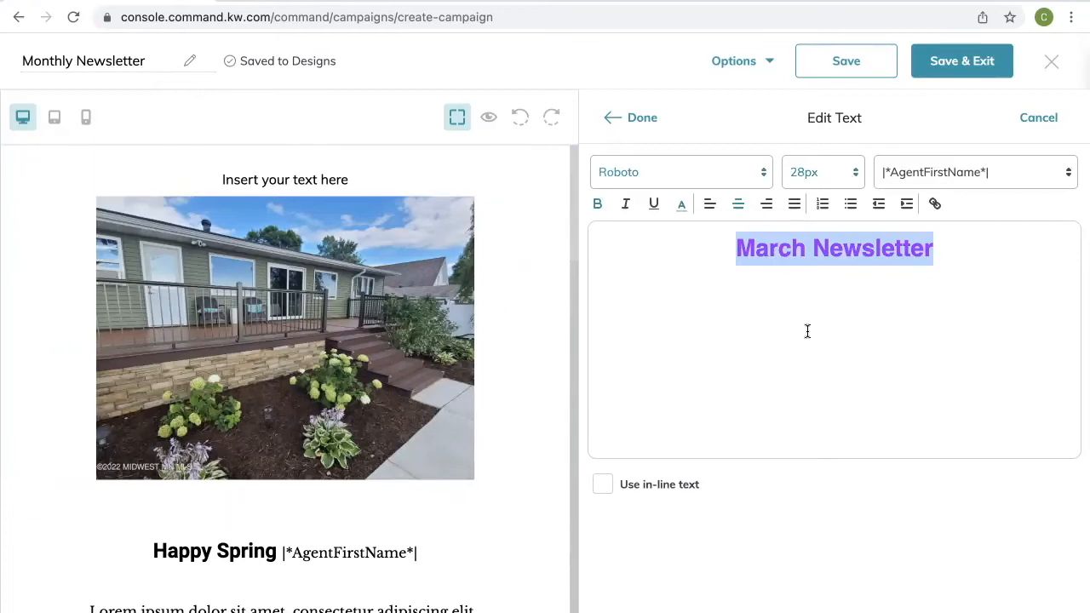
left_click(934, 204)
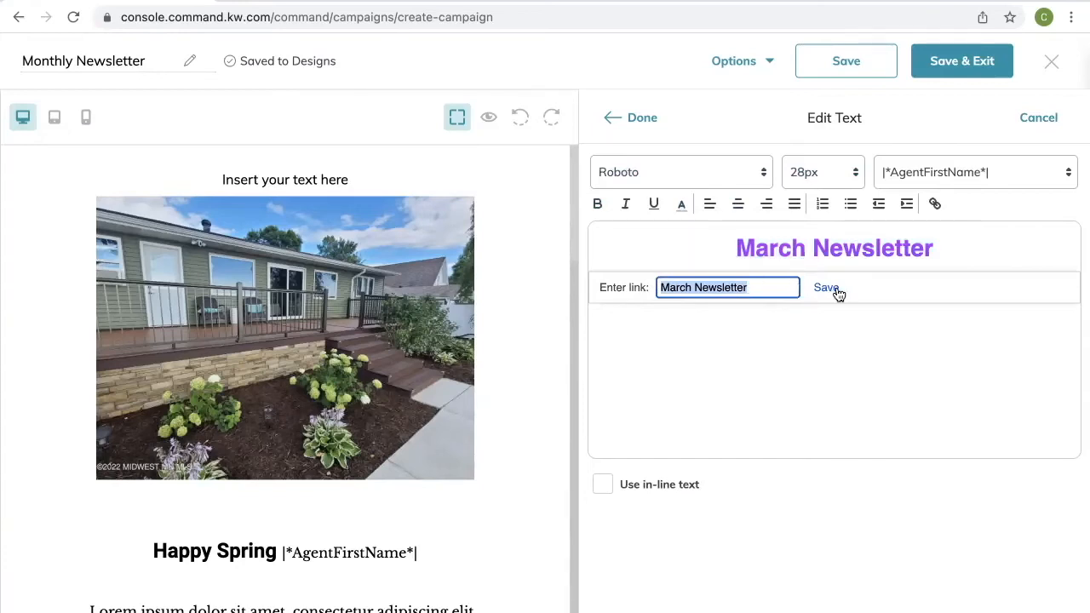
left_click(792, 357)
Apply the heading edits, start replacing the house photo below it and browse the saved images.
left_click(615, 119)
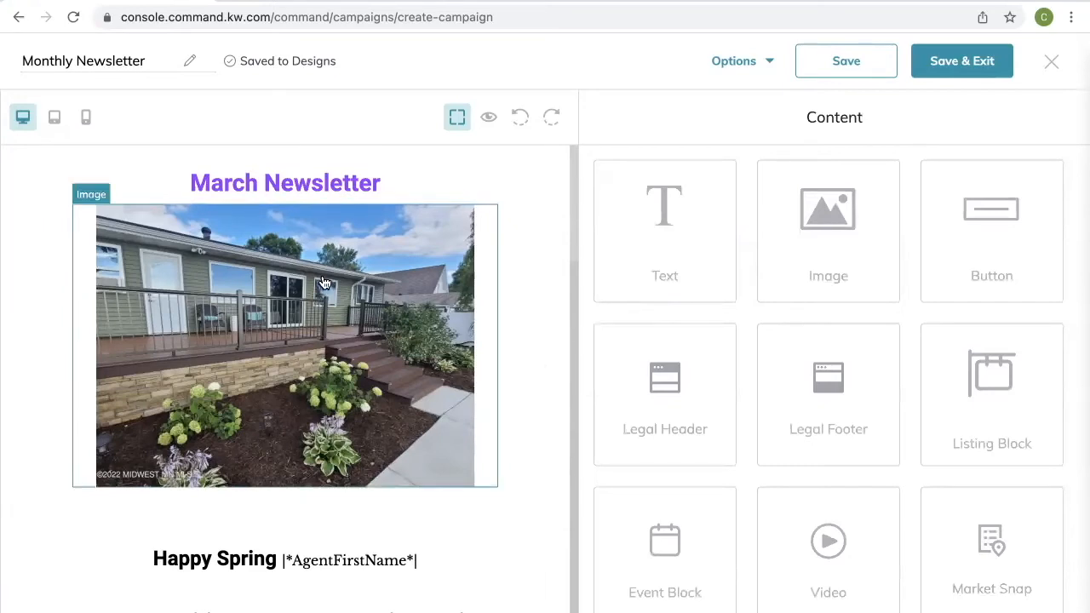
left_click(378, 308)
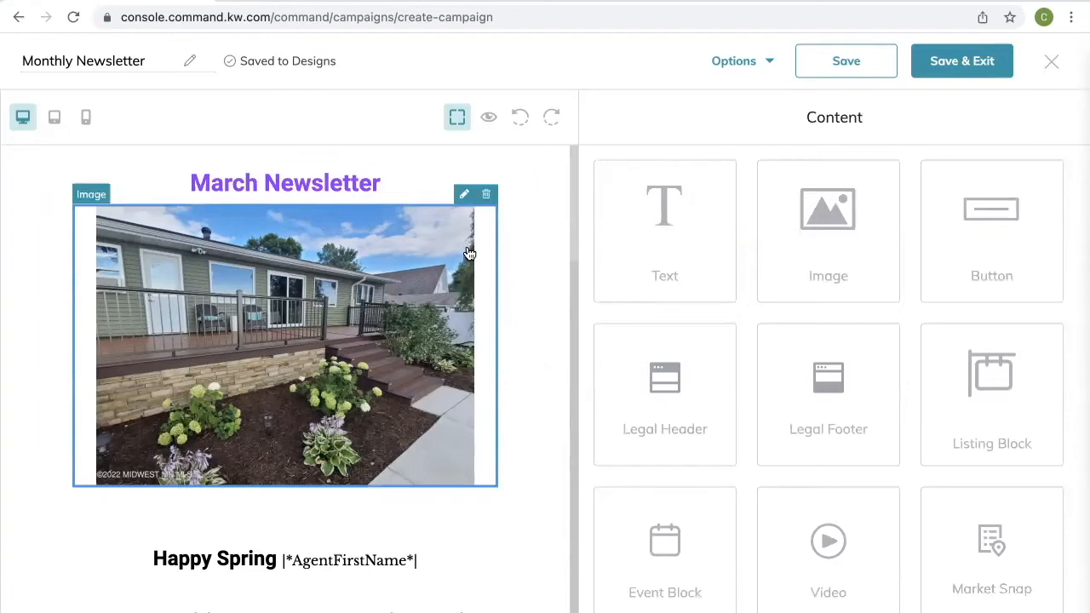
left_click(464, 197)
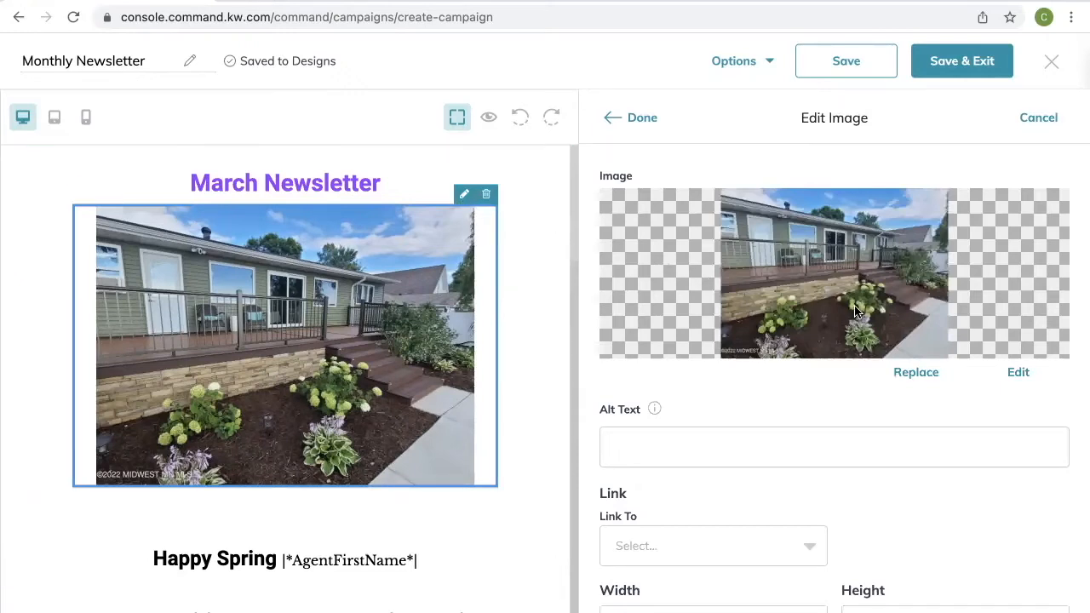
left_click(916, 374)
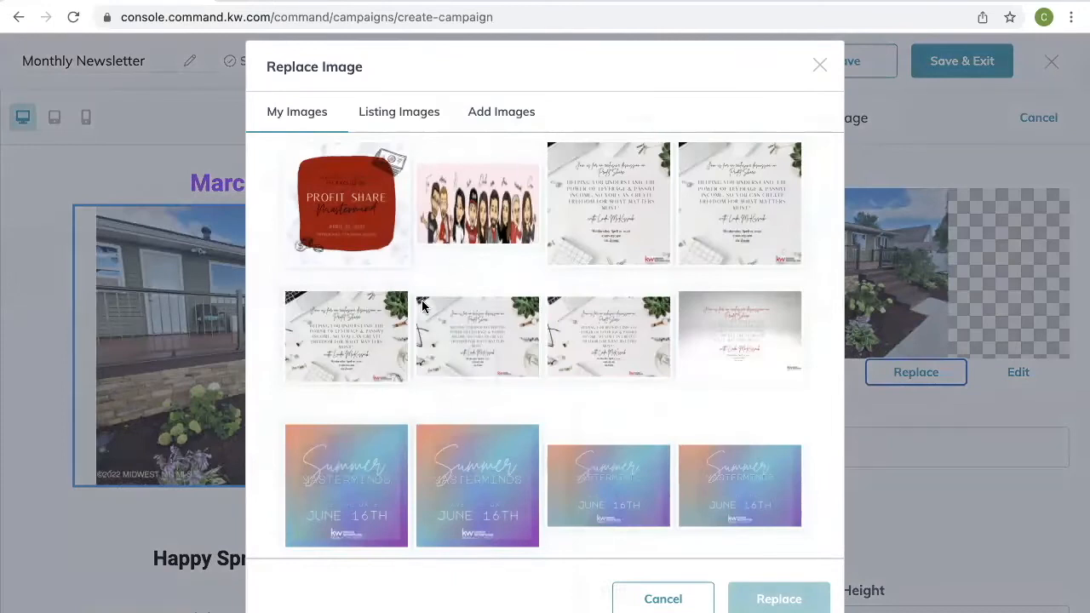
scroll(457, 377, "down", 2)
scroll(458, 377, "up", 1)
scroll(462, 395, "down", 1)
scroll(535, 328, "up", 2)
Replace the house photo with the front entrance photo from the first property in the listing images and apply the change.
left_click(408, 121)
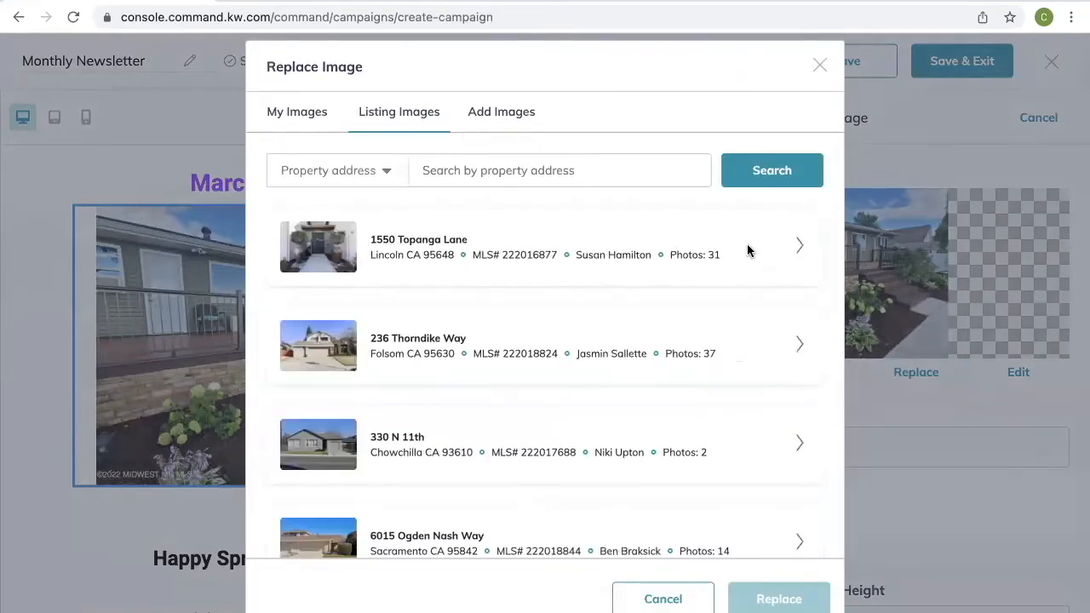
left_click(799, 246)
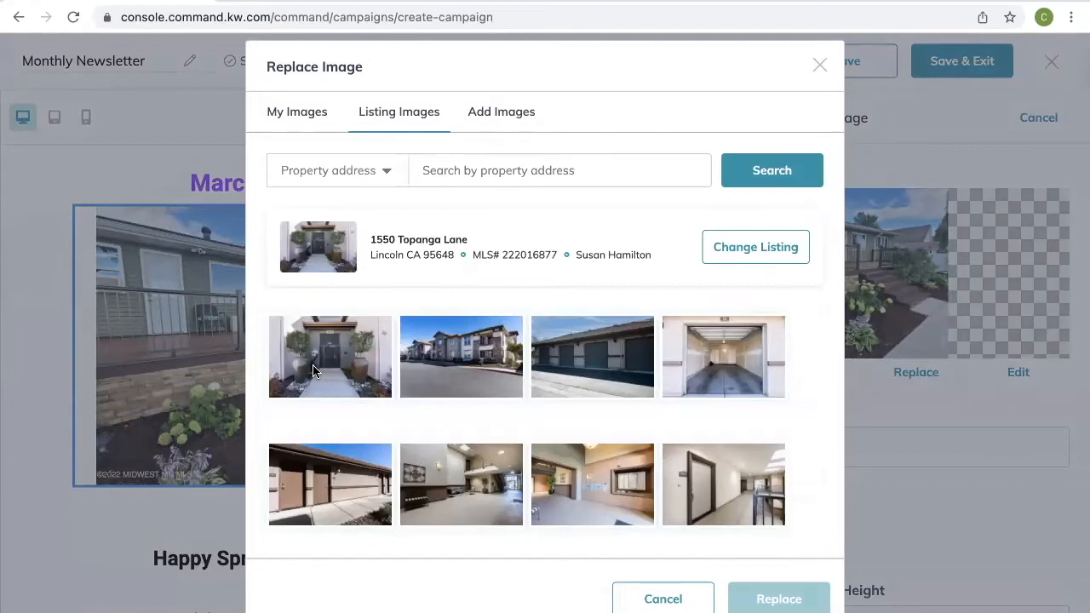
scroll(358, 332, "down", 1)
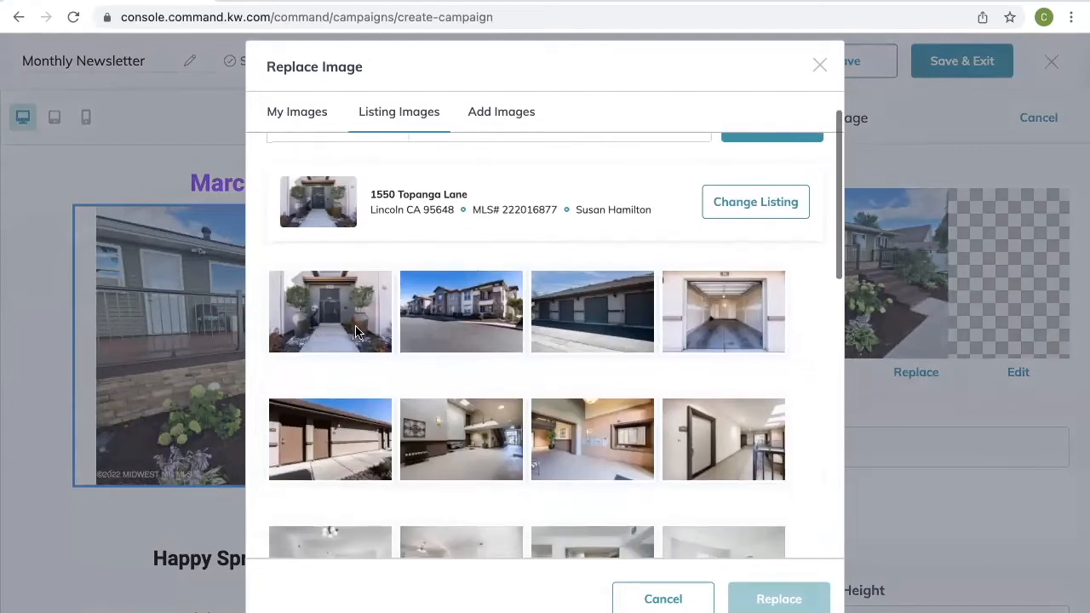
left_click(333, 313)
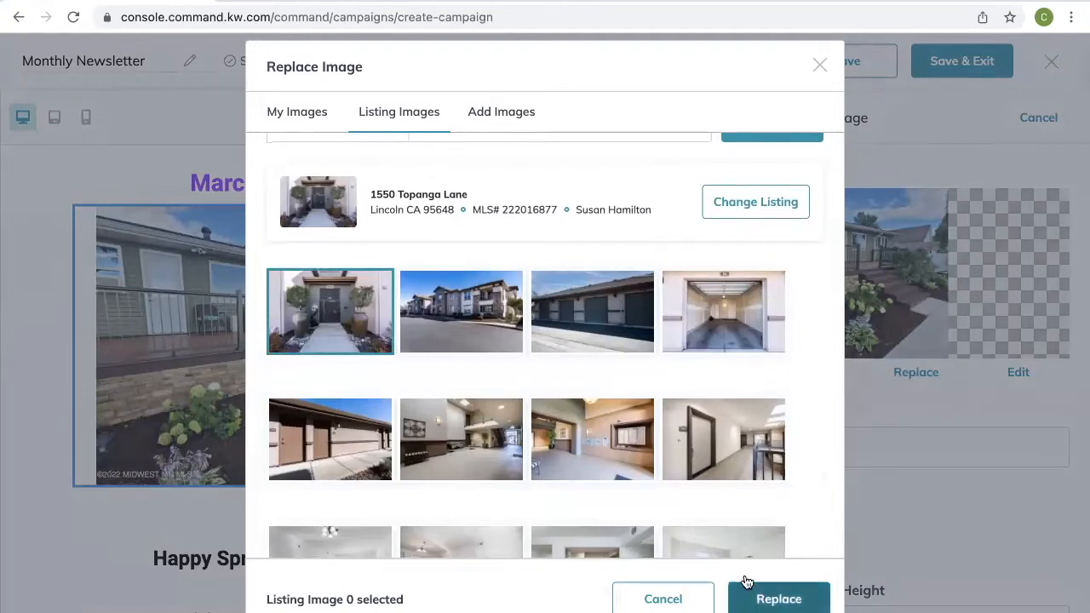
left_click(772, 596)
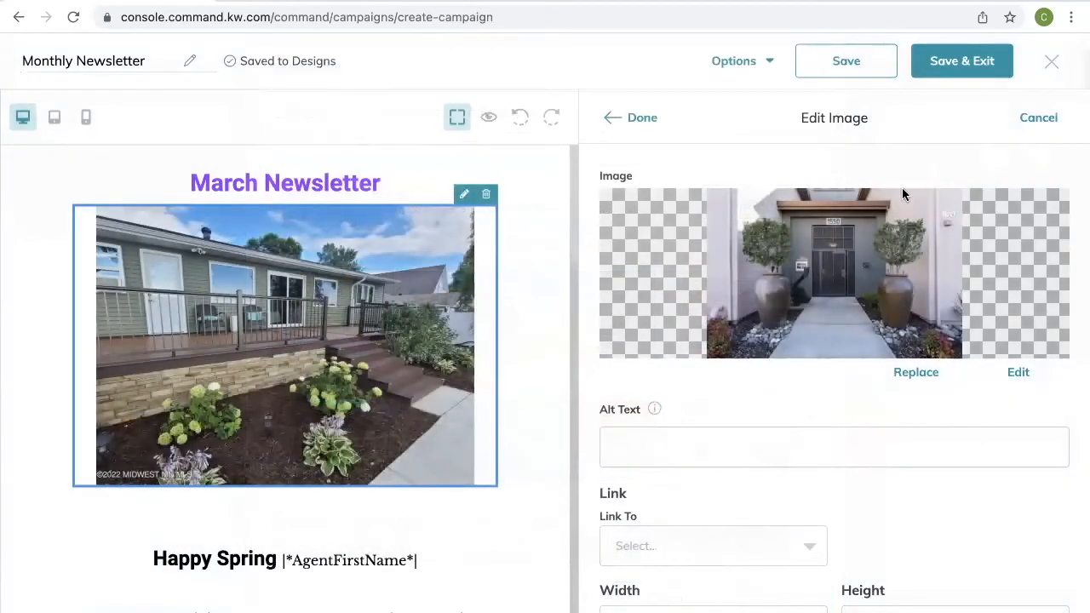
scroll(806, 402, "down", 2)
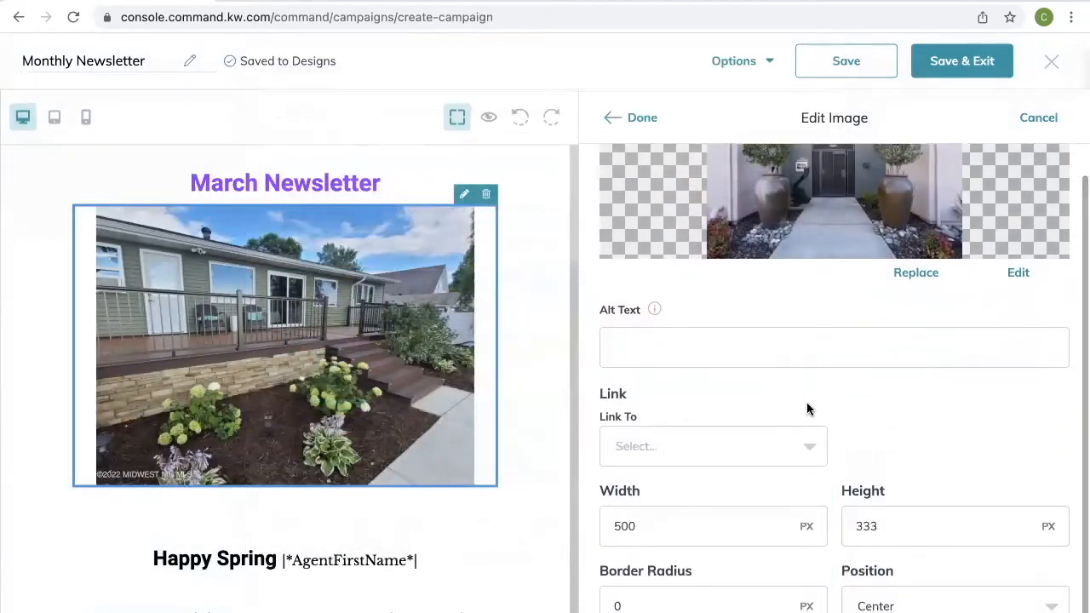
scroll(651, 214, "up", 2)
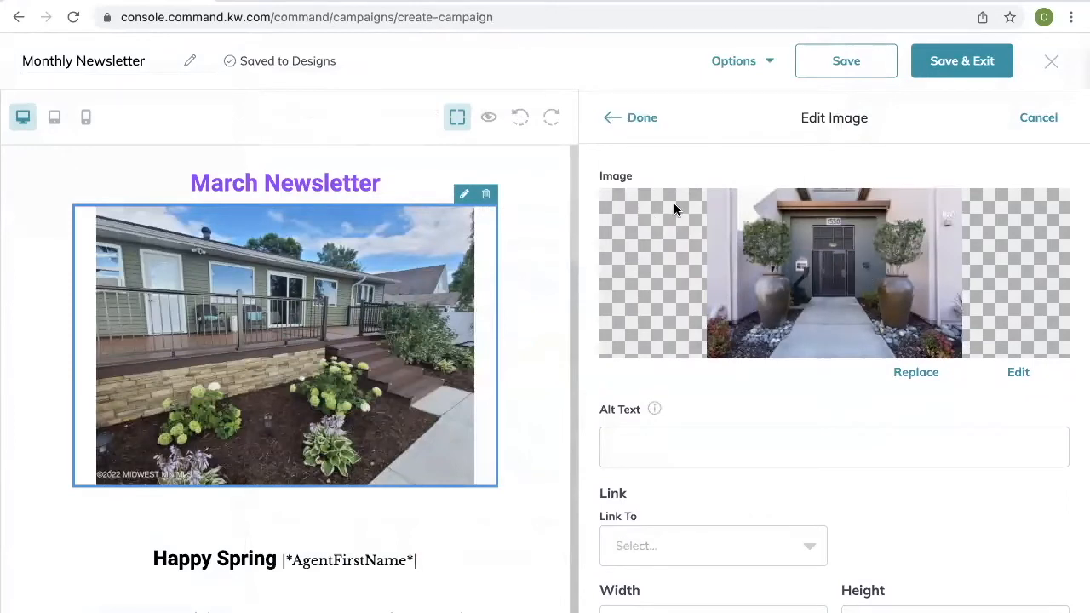
left_click(609, 118)
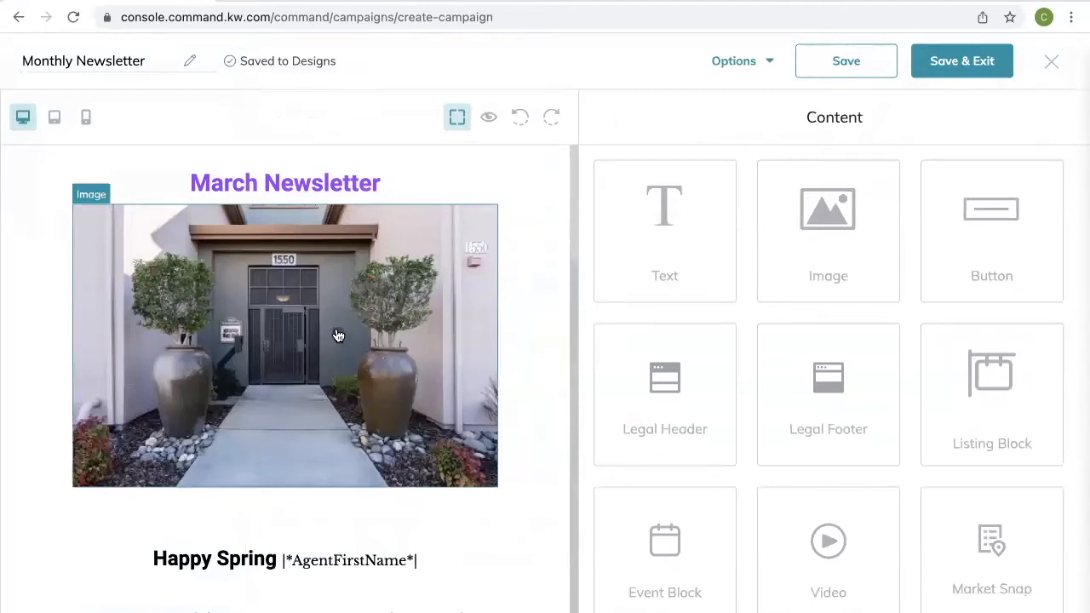
Edit the "Happy Spring" text block, deleting its agent first name merge field and reinserting |*AgentFirstName*|.
scroll(338, 335, "down", 5)
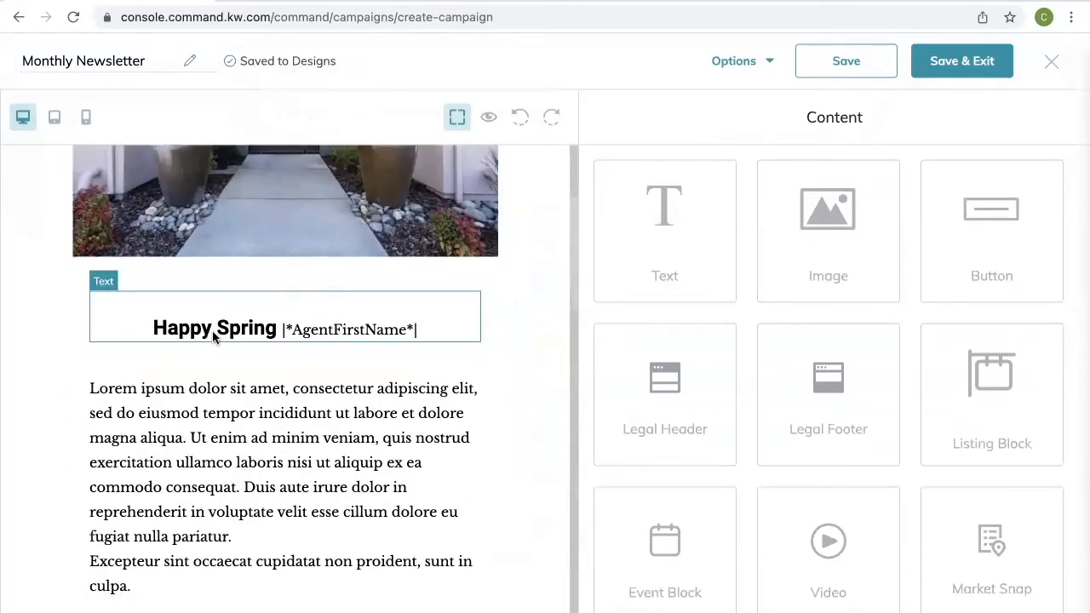
left_click(450, 322)
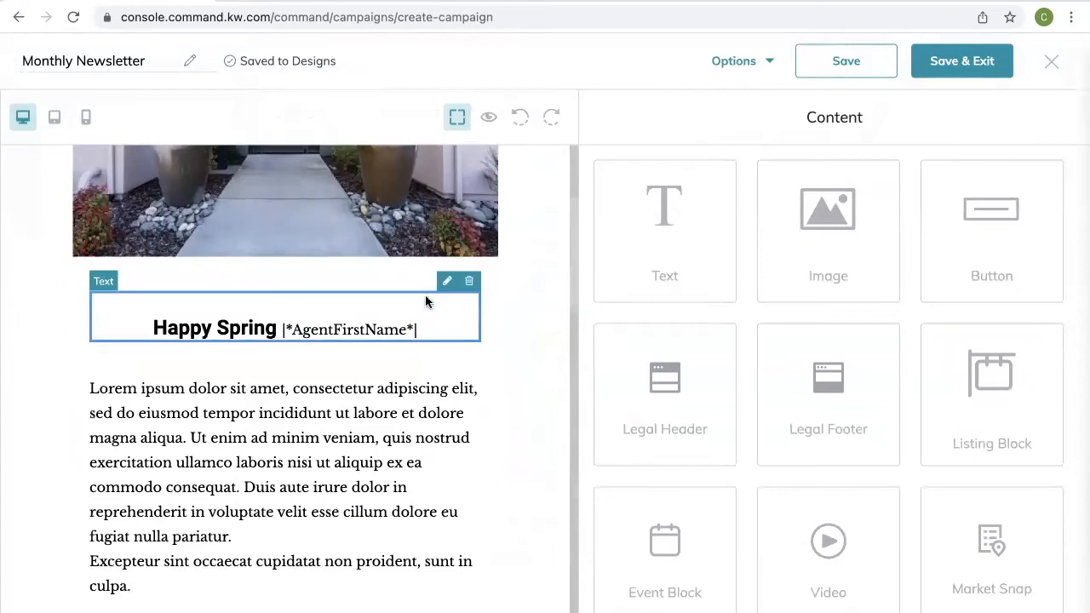
left_click(449, 285)
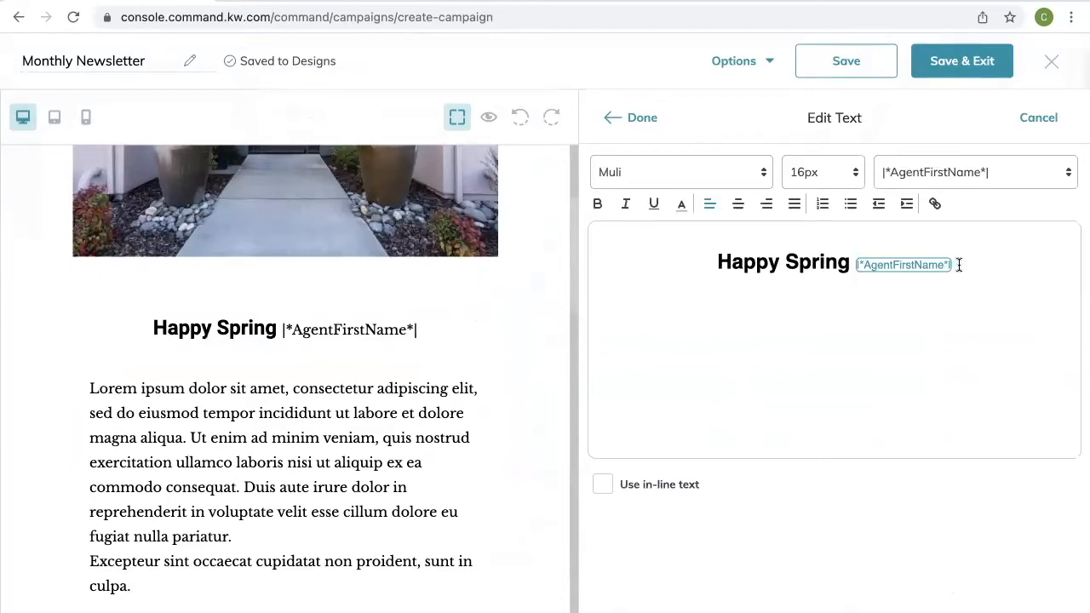
left_click_drag(958, 264, 857, 266)
key("BackSpace")
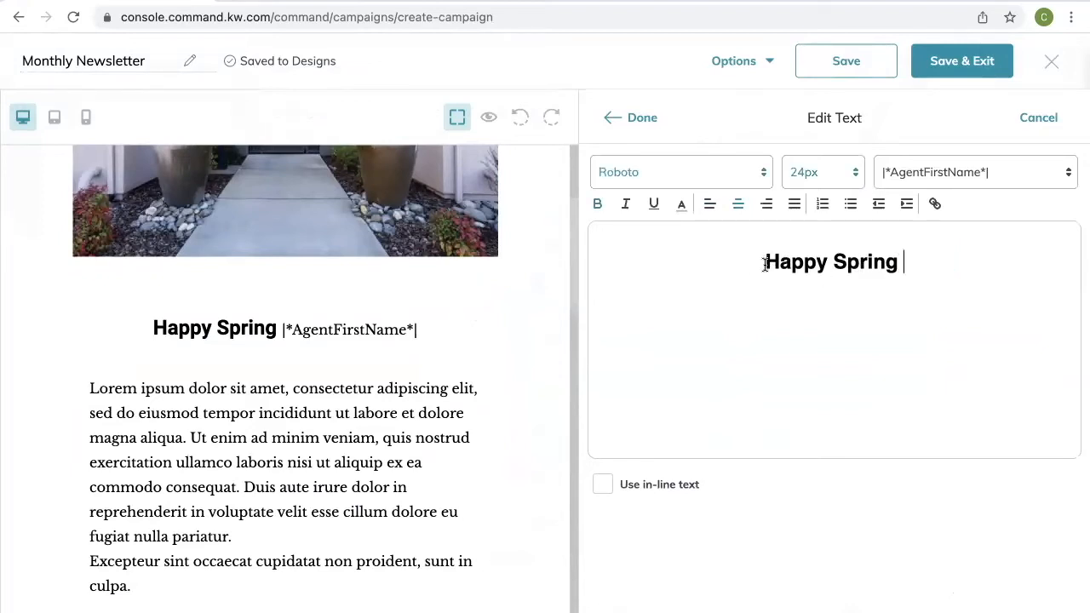
left_click(1053, 176)
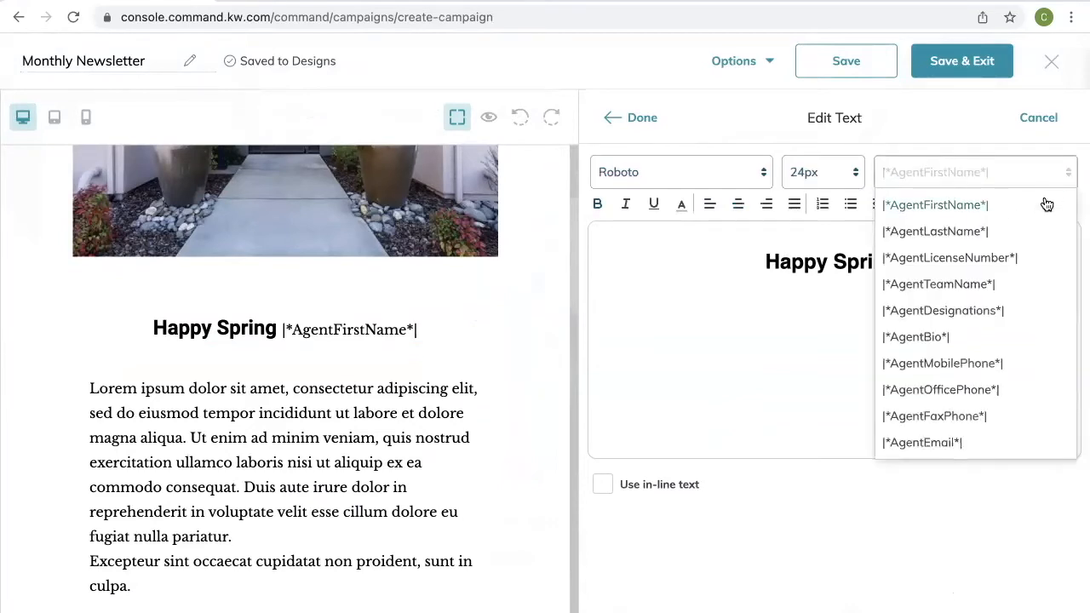
left_click(1046, 205)
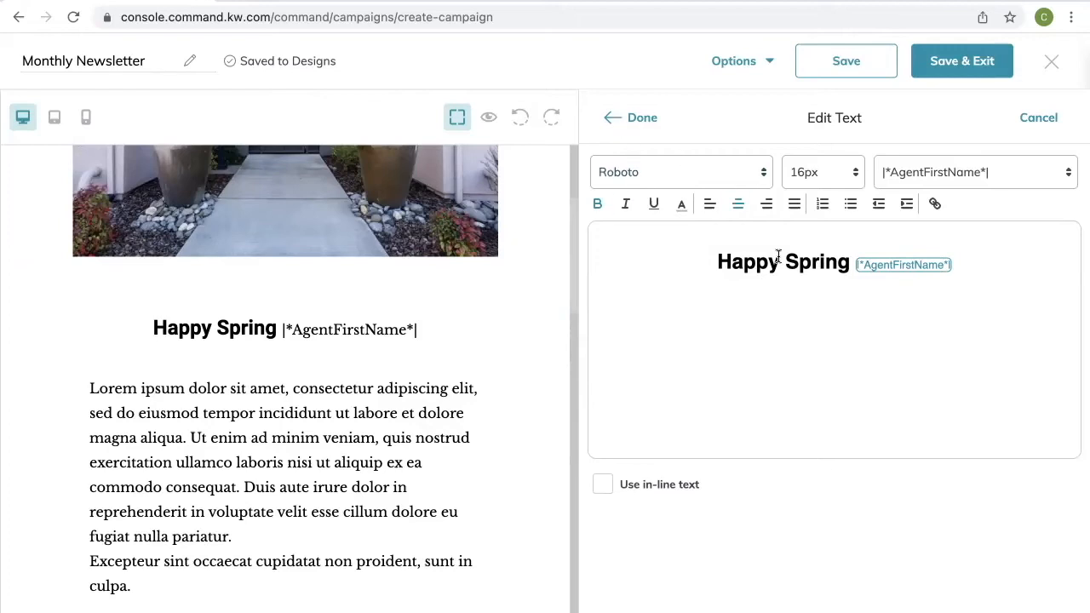
Apply the Roboto font to the whole "Happy Spring" greeting line, including its merge field.
triple_click(676, 264)
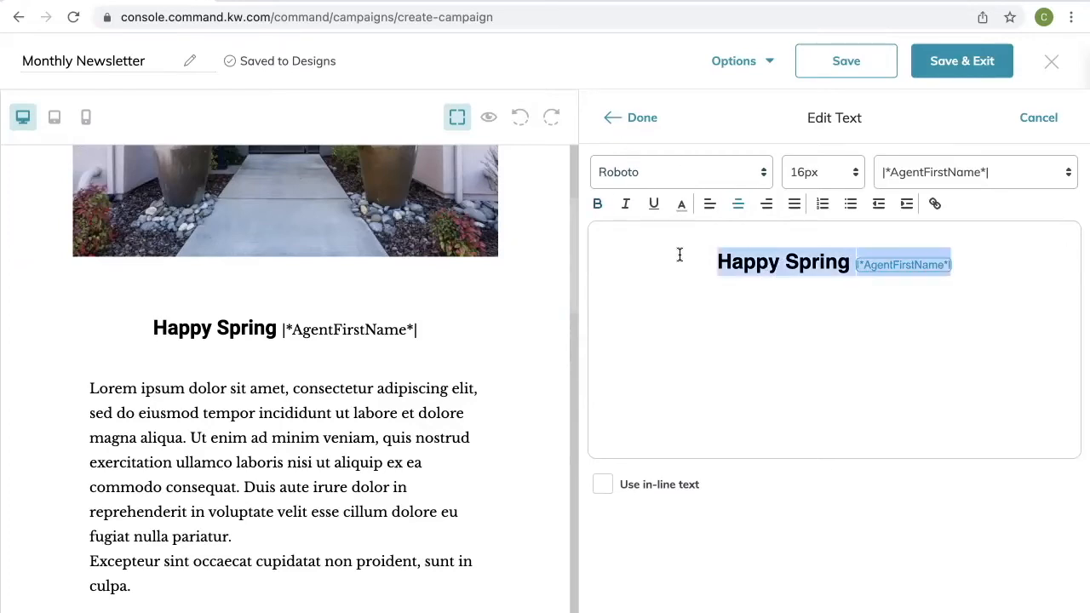
left_click(729, 180)
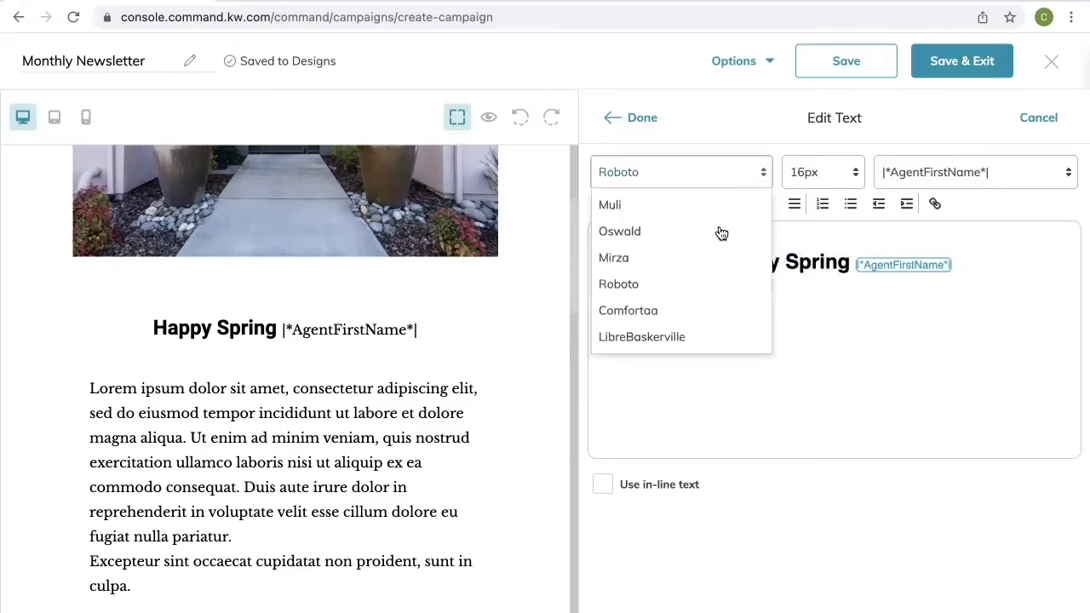
left_click(710, 293)
left_click(827, 176)
left_click(669, 327)
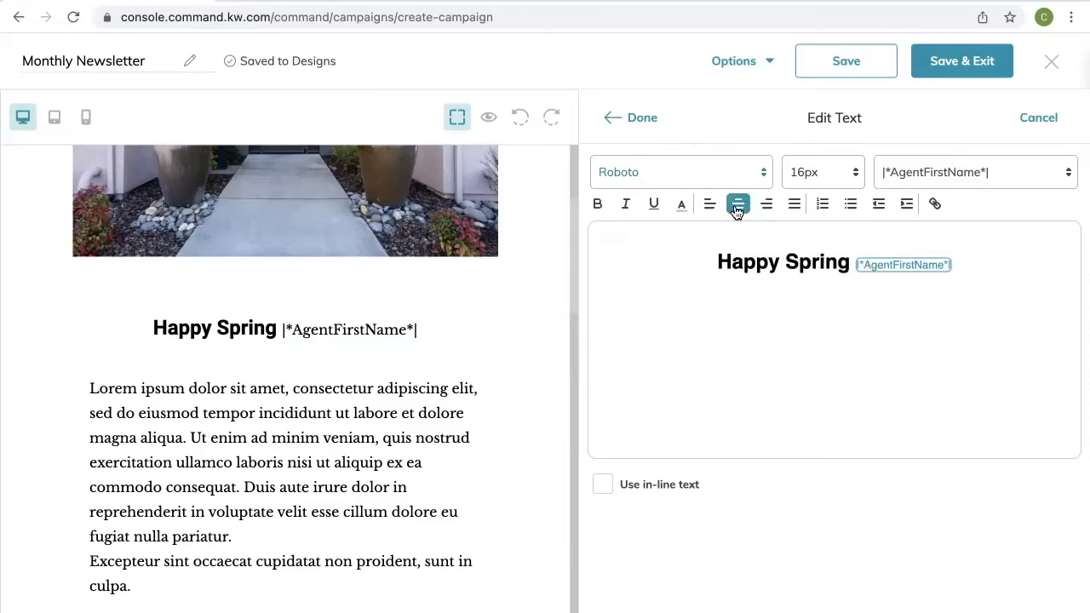
Apply the greeting edits, and open the Lorem ipsum body paragraph in the text editor and close it unchanged.
left_click(618, 119)
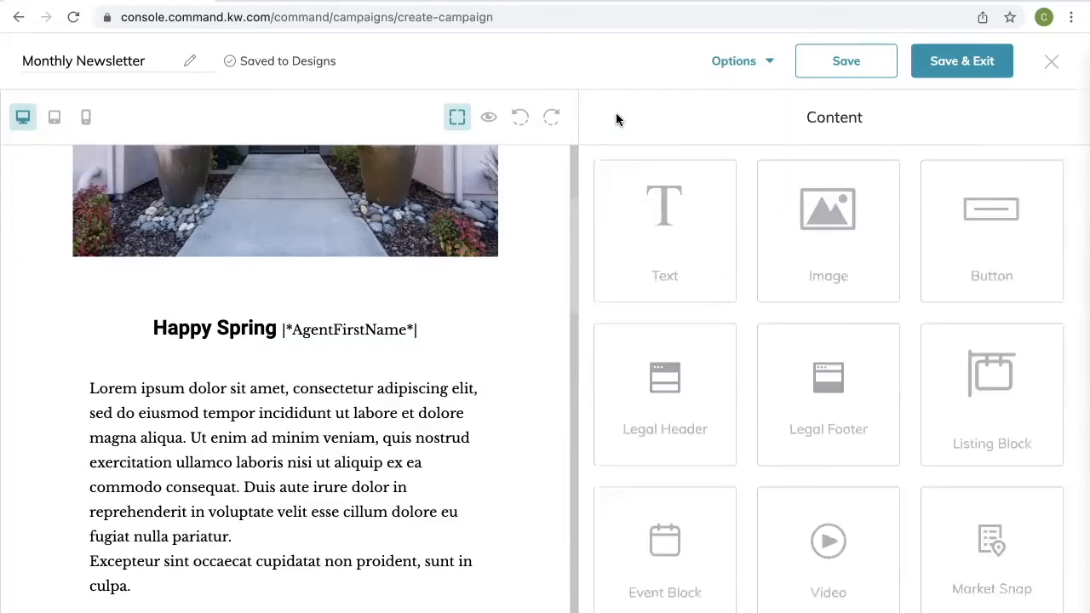
scroll(405, 373, "down", 3)
left_click(396, 353)
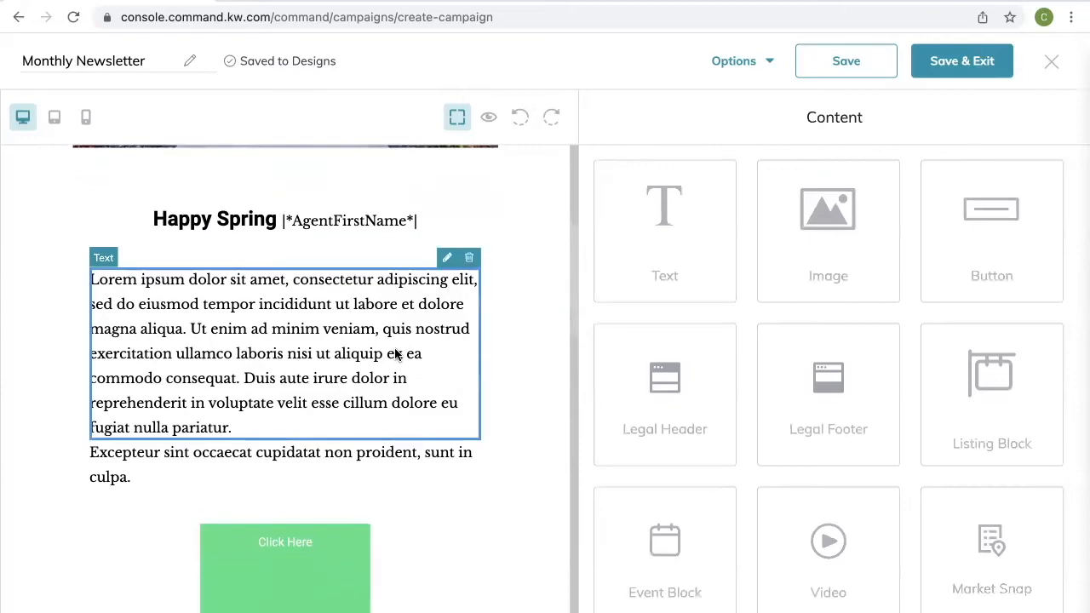
left_click(447, 258)
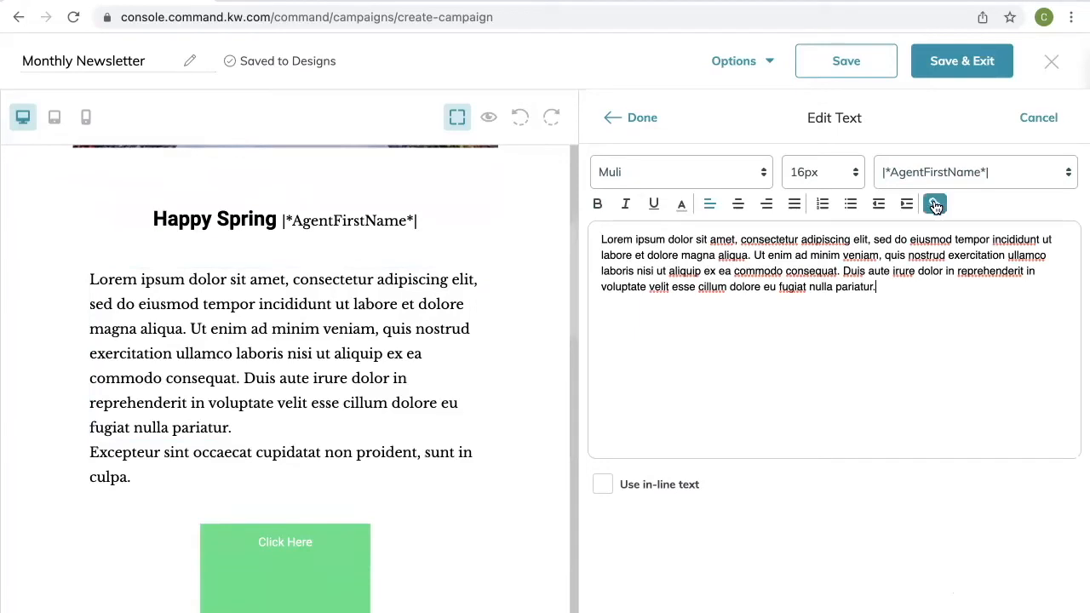
left_click(614, 114)
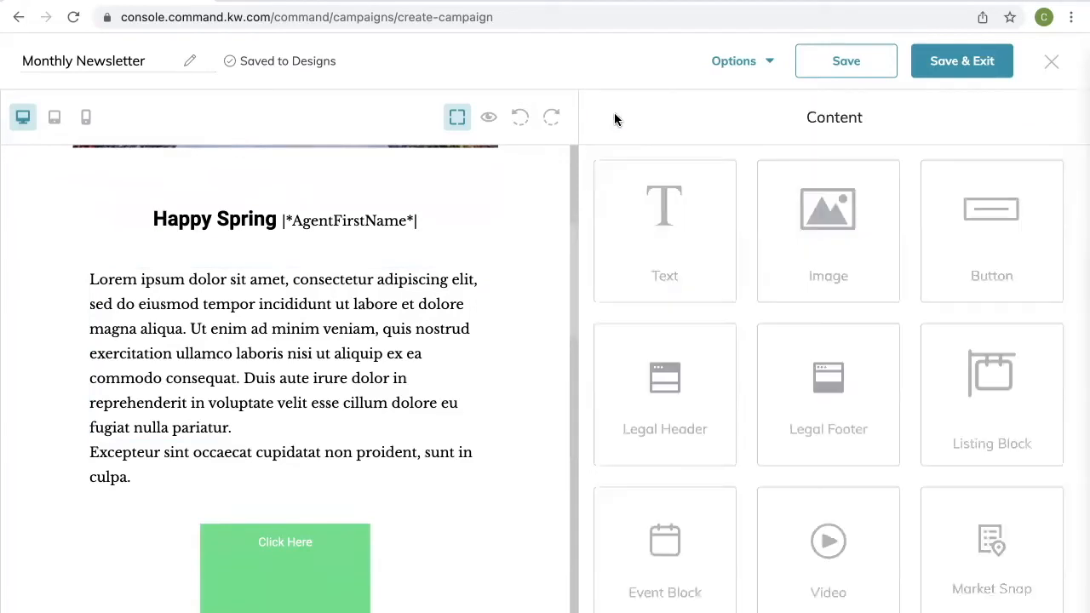
Edit the green button below the body paragraph and re-enter "Click Here" as its text.
scroll(462, 395, "down", 3)
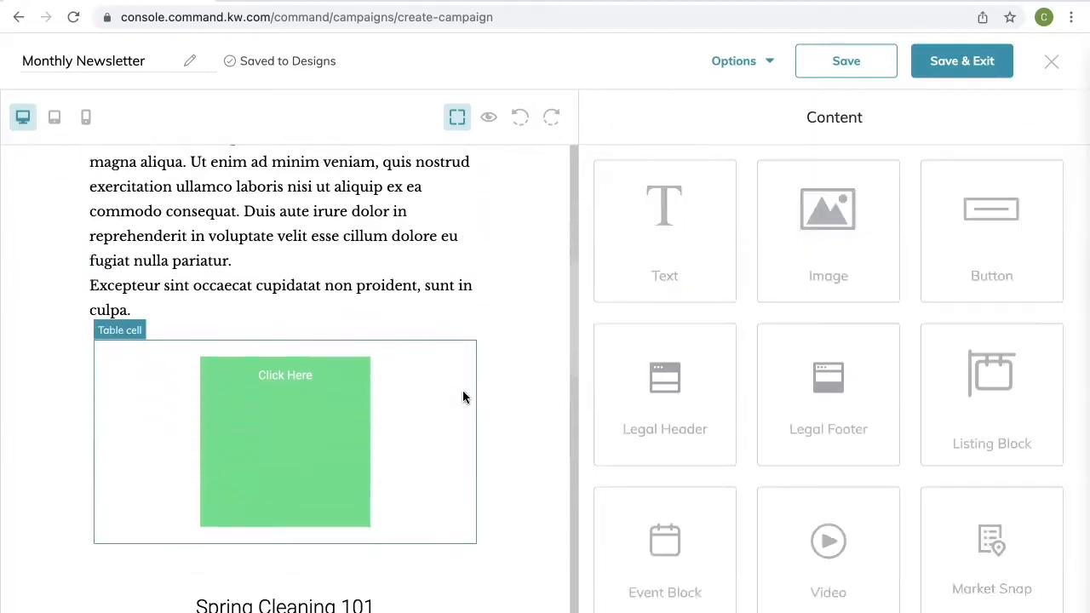
left_click(275, 429)
left_click(337, 342)
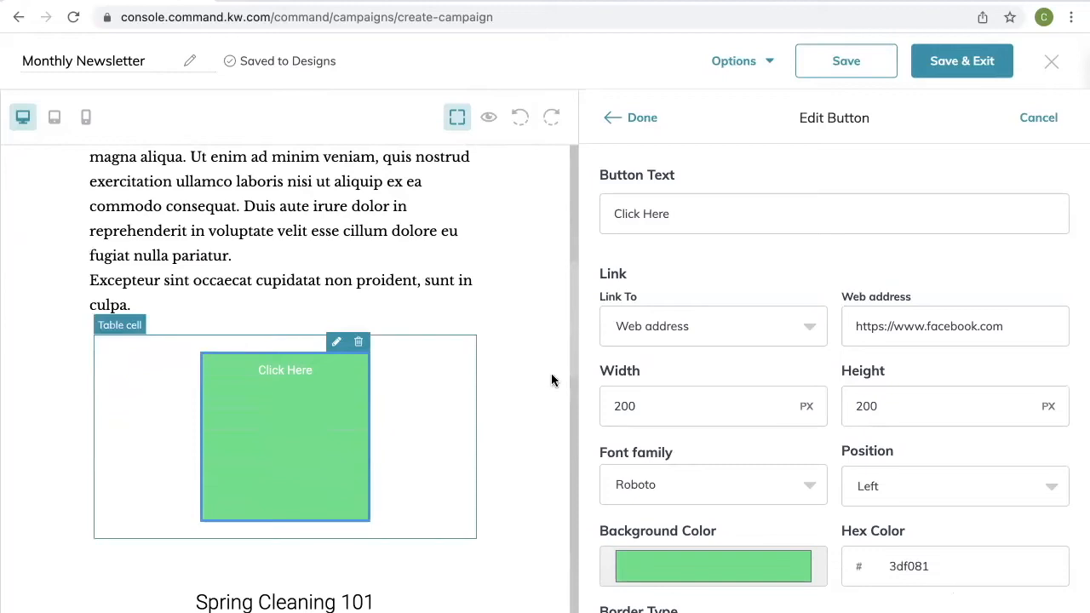
left_click_drag(707, 213, 579, 224)
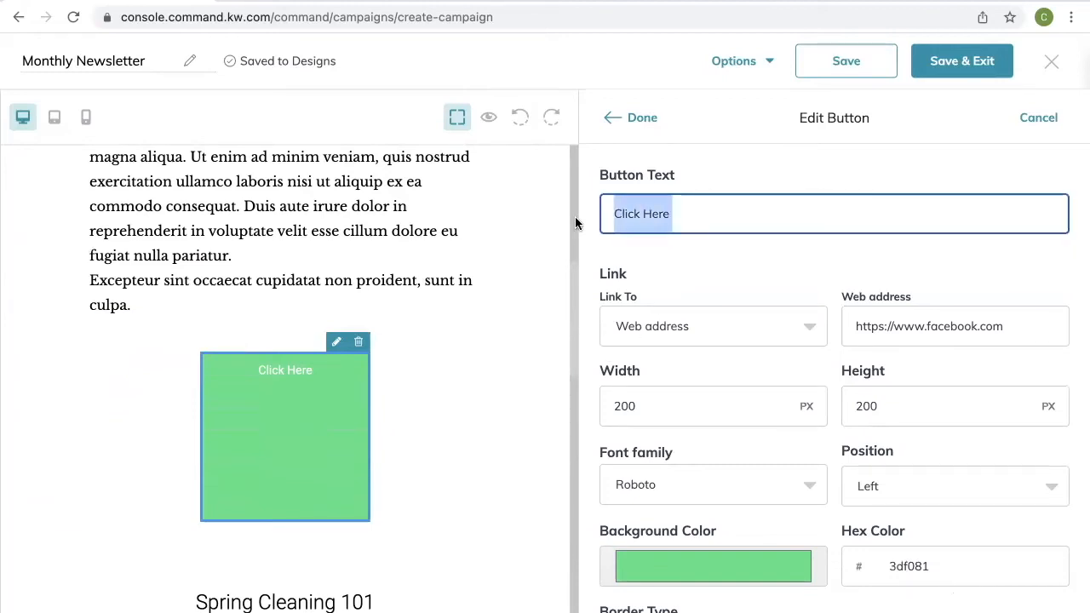
type("B")
key("BackSpace")
type("Click")
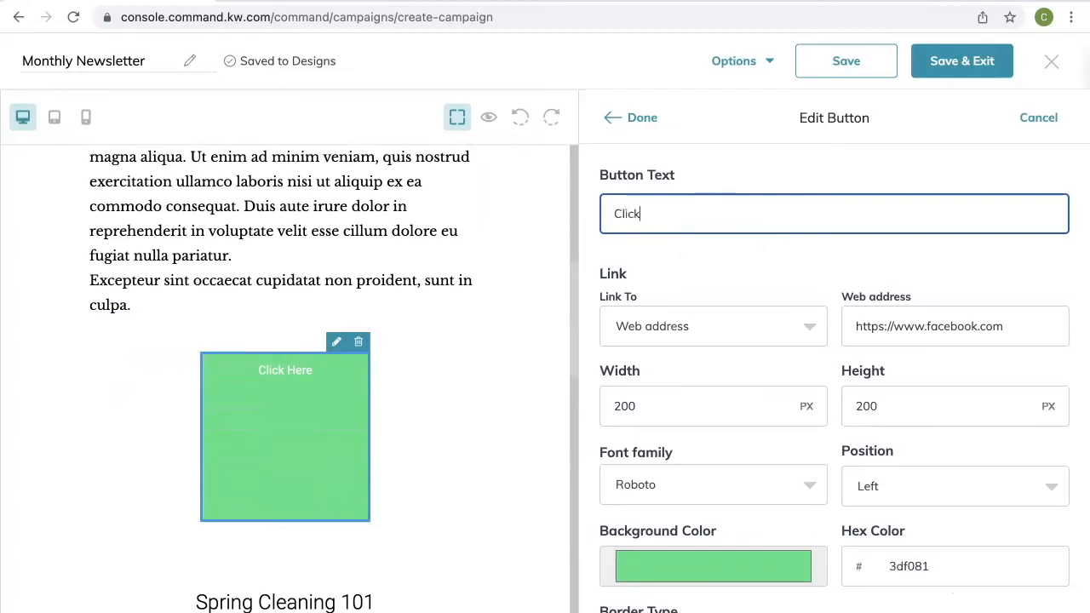
type(" Here")
left_click(732, 250)
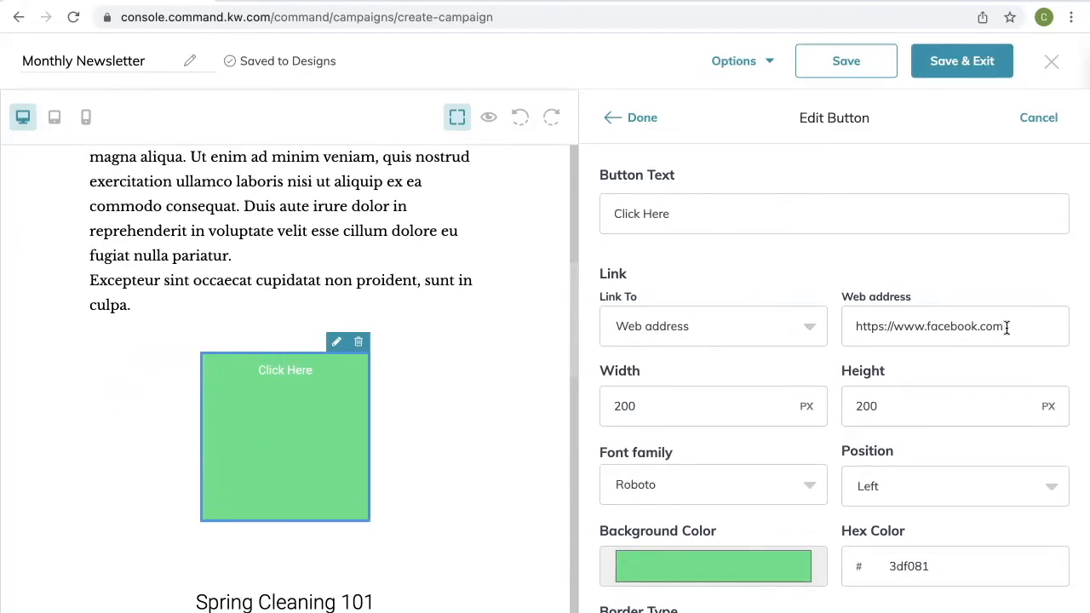
left_click(882, 328)
type("s")
left_click_drag(894, 326, 834, 326)
key("BackSpace")
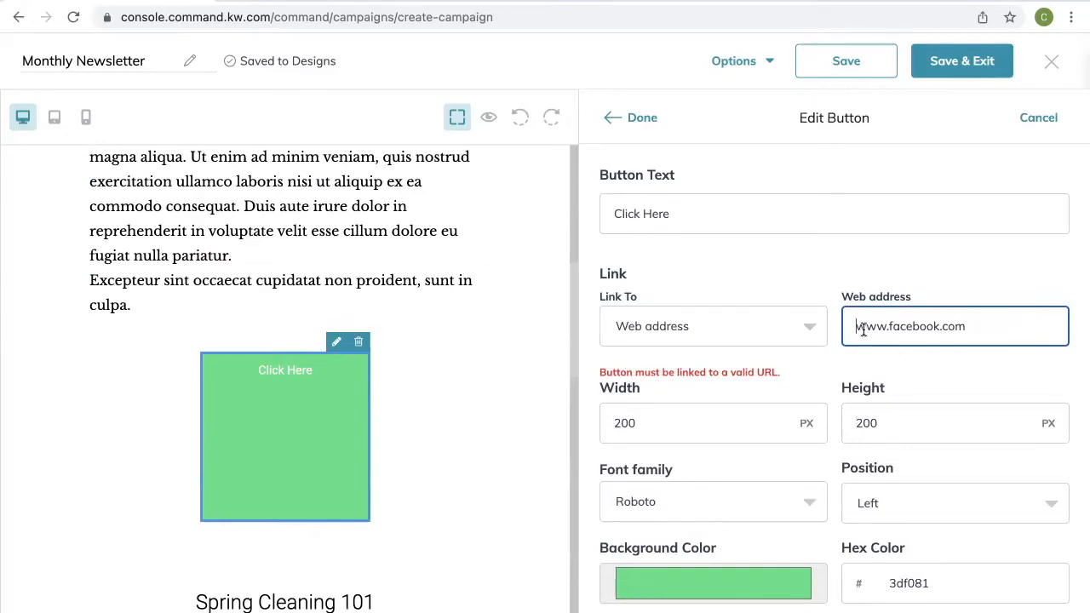
type("https:/")
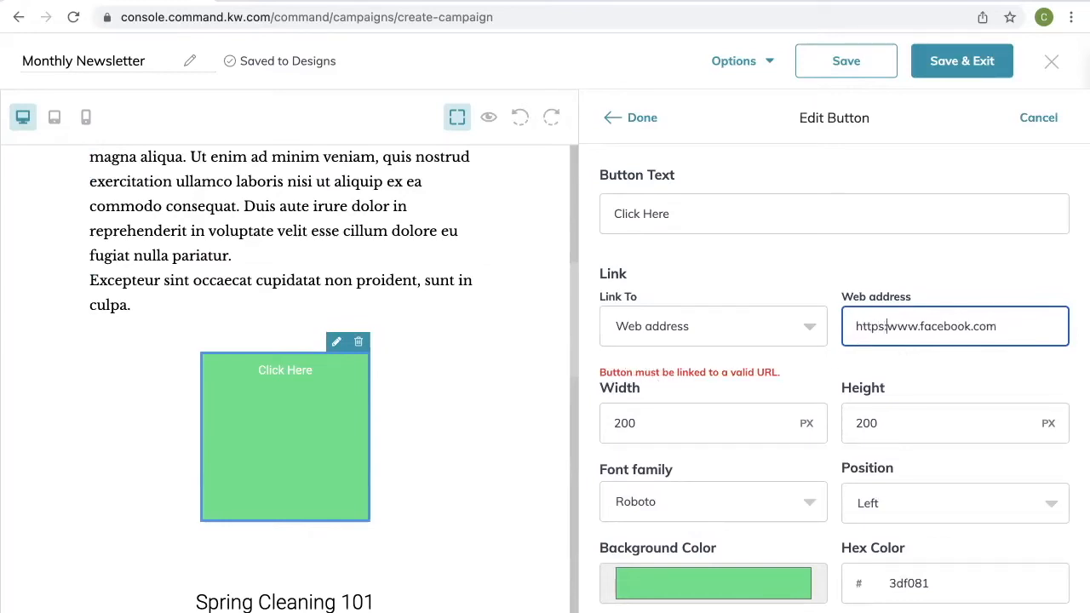
type("/")
Set the button's width to 190 px and its height to 85 px.
left_click_drag(656, 413, 572, 410)
type("190")
left_click(870, 406)
left_click_drag(870, 406, 851, 408)
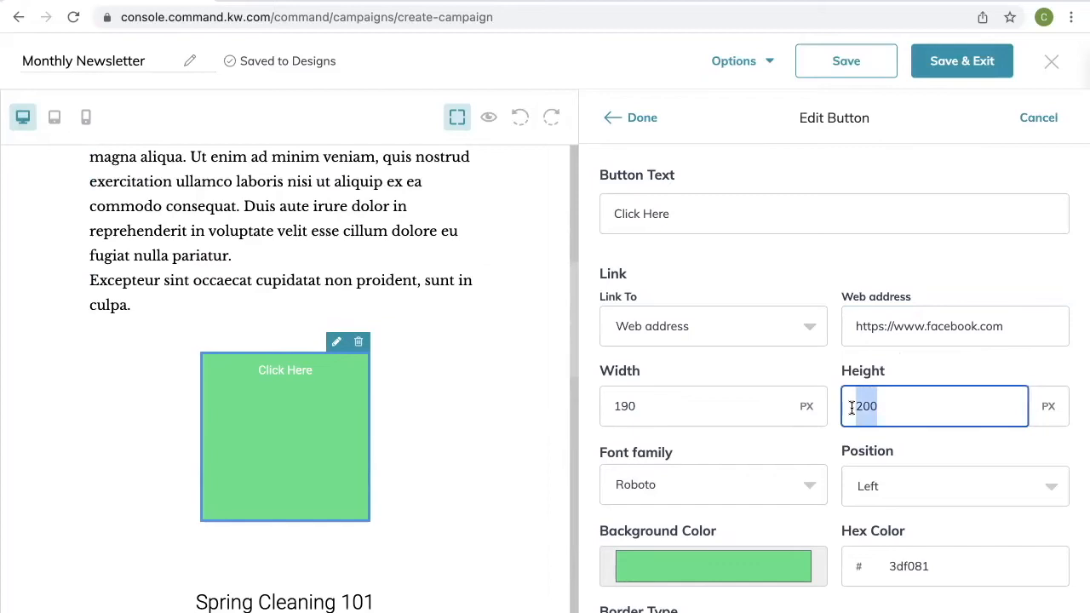
type("1")
key("BackSpace")
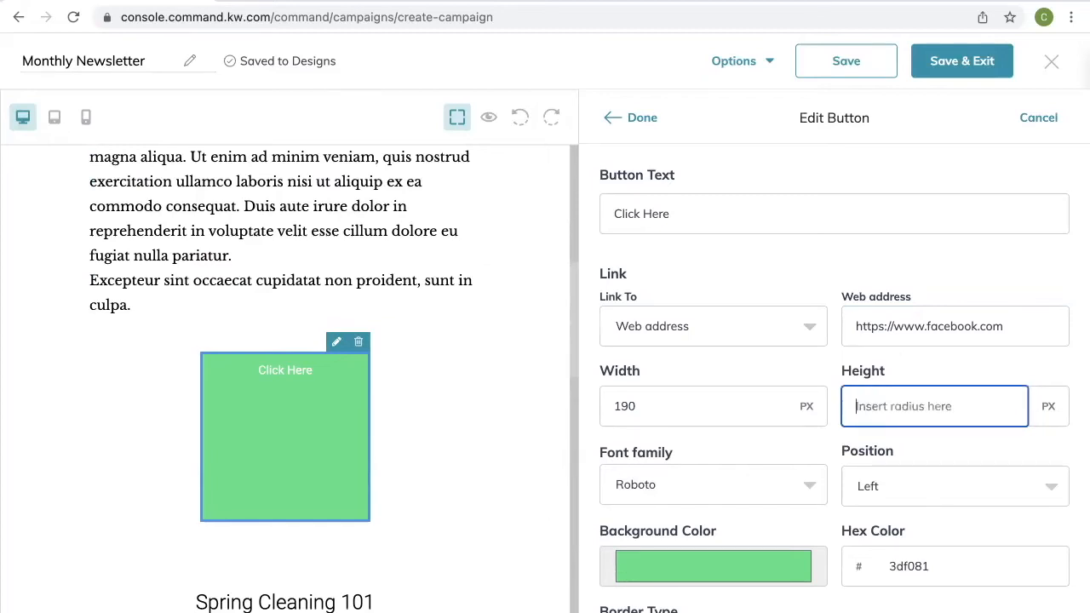
type("85")
Keep Roboto as the button's font family and set its background color to purple, hex ae1fd6.
scroll(791, 432, "down", 1)
left_click(804, 440)
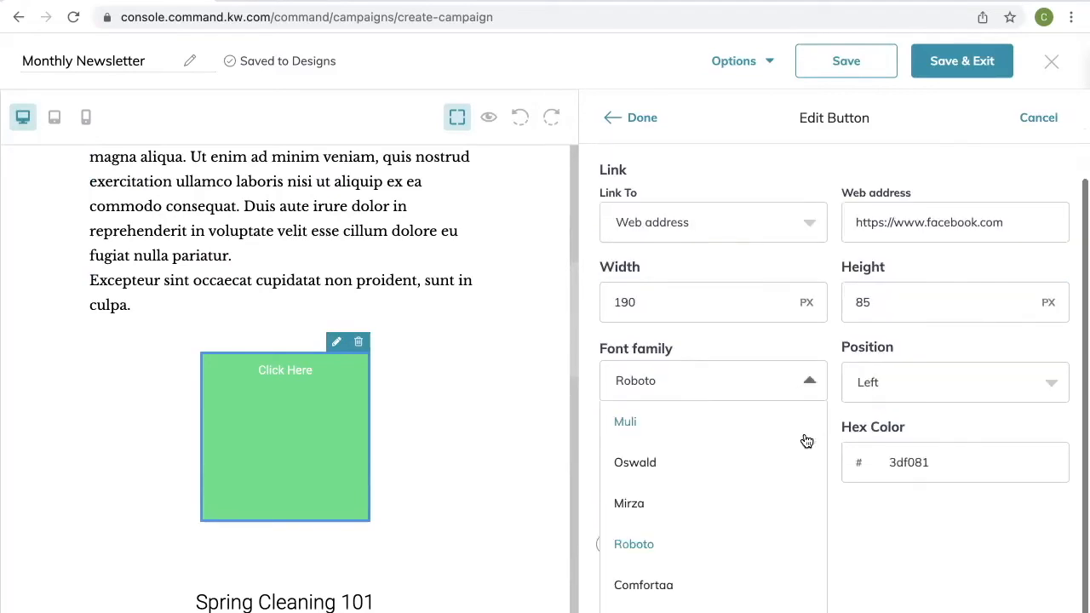
scroll(741, 551, "down", 3)
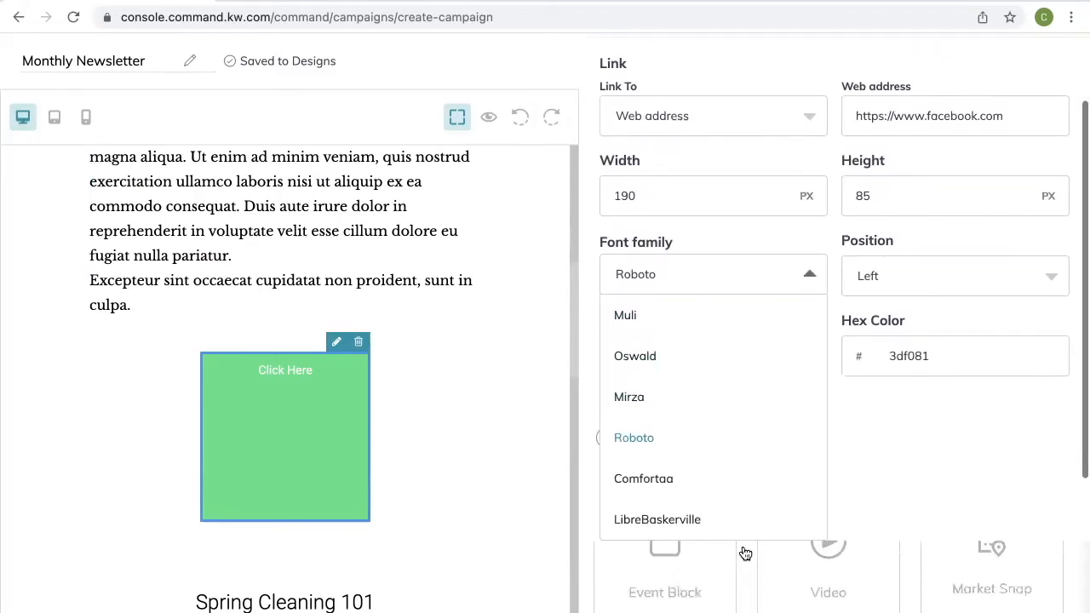
left_click(715, 426)
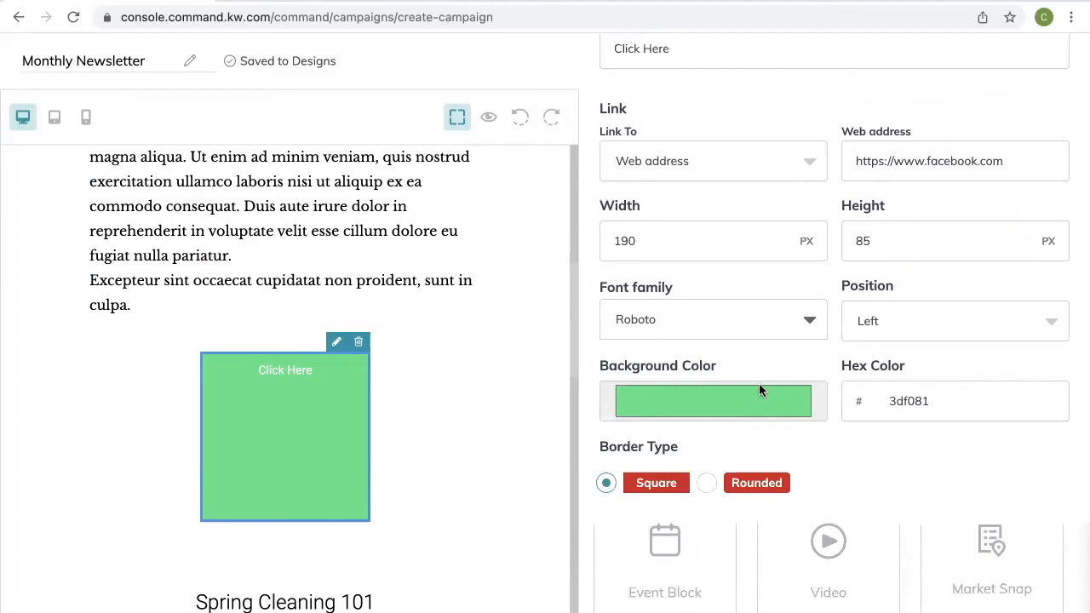
left_click(797, 401)
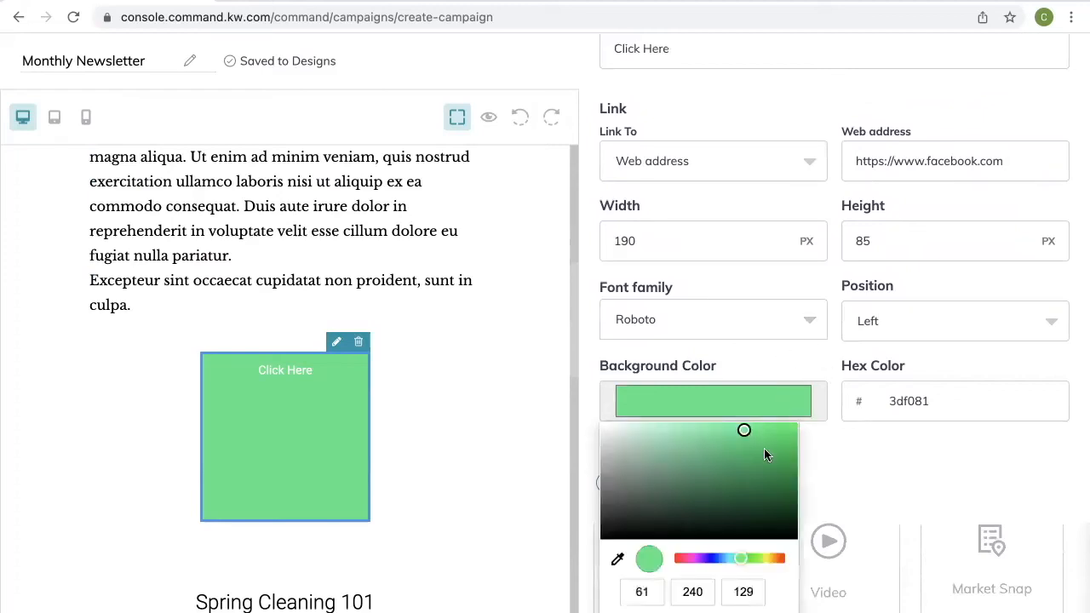
left_click(710, 558)
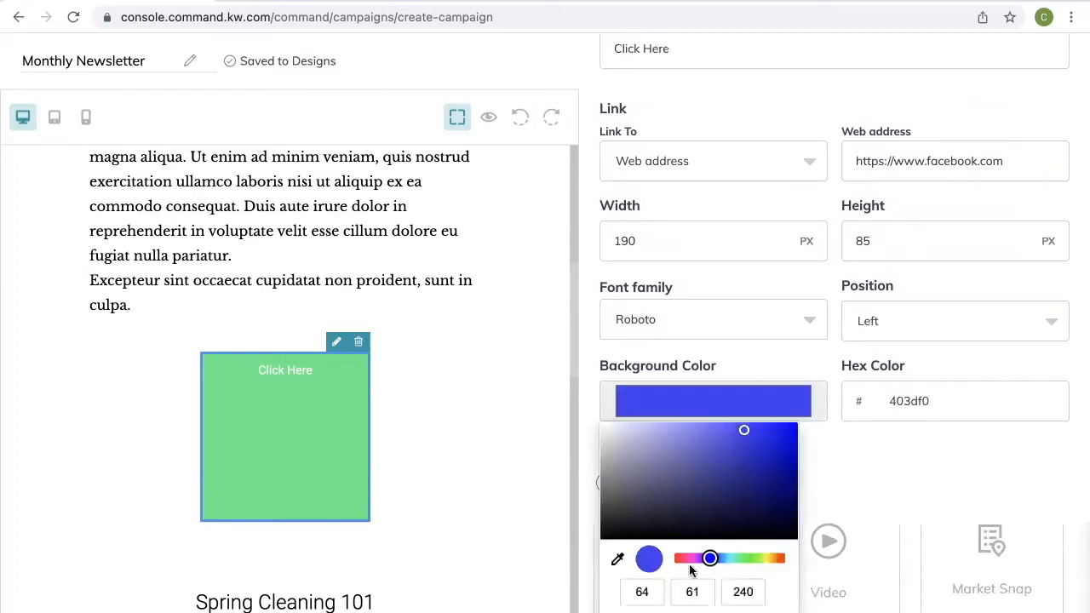
left_click(695, 558)
left_click(767, 441)
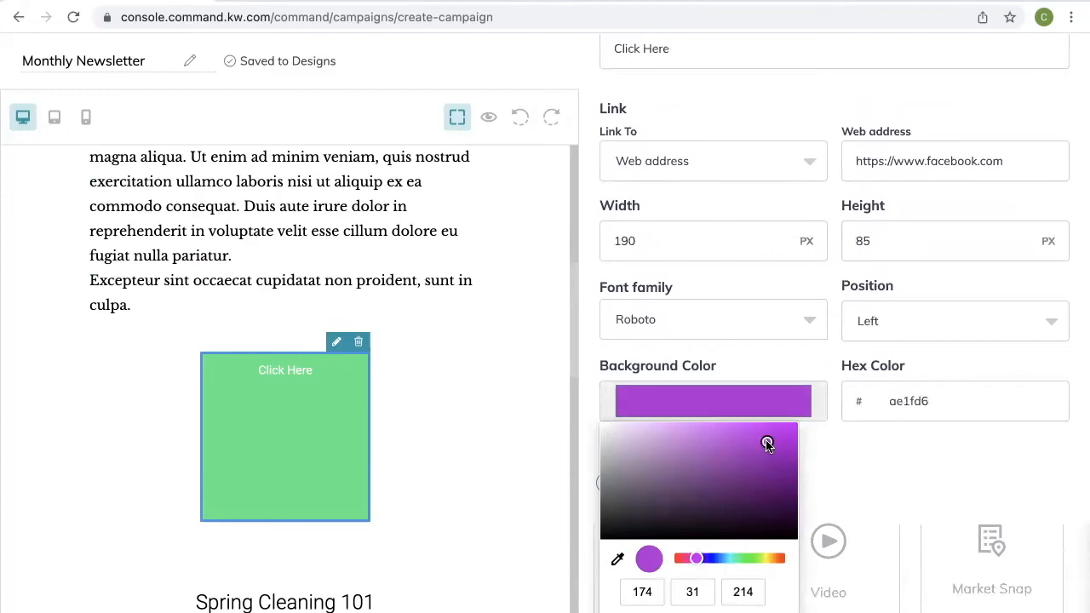
left_click(896, 462)
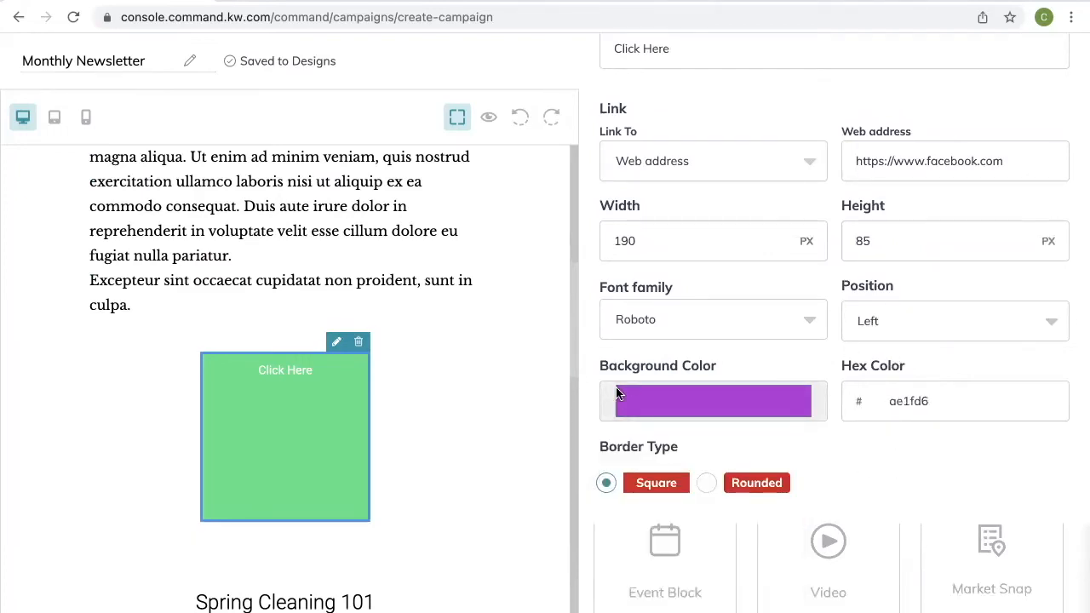
Set the button's position to Center and its border type to Rounded, and apply the button edits.
left_click(1049, 322)
left_click(1015, 373)
scroll(830, 453, "down", 1)
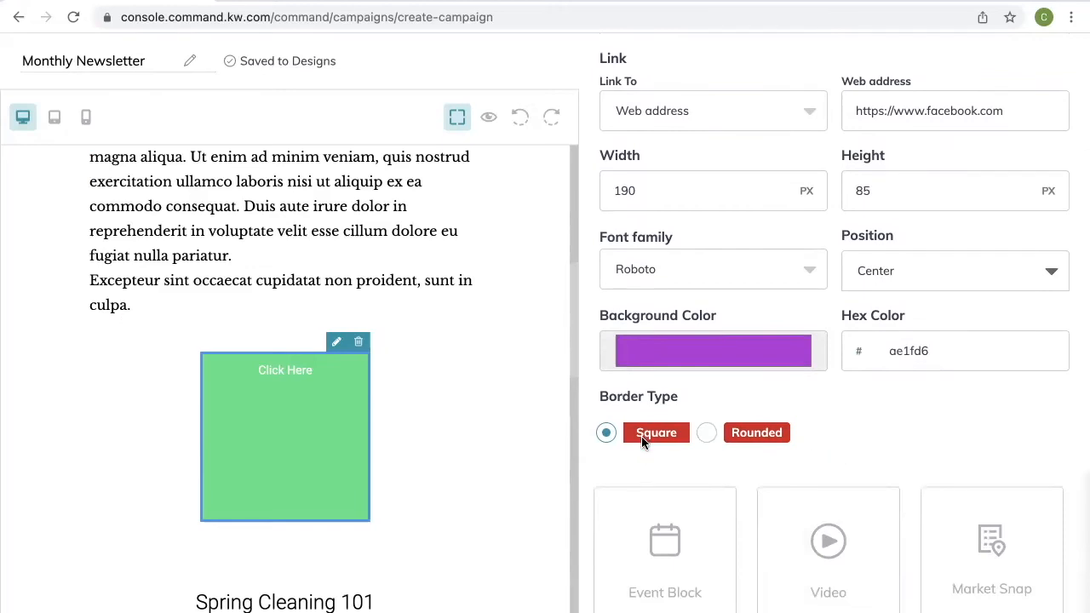
left_click(707, 434)
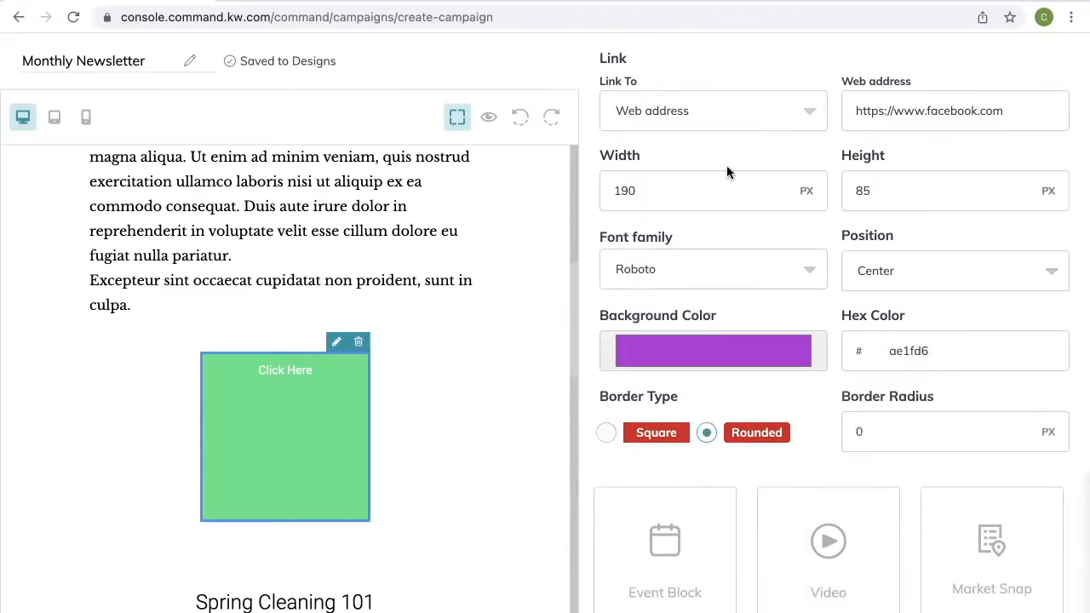
scroll(726, 173, "up", 5)
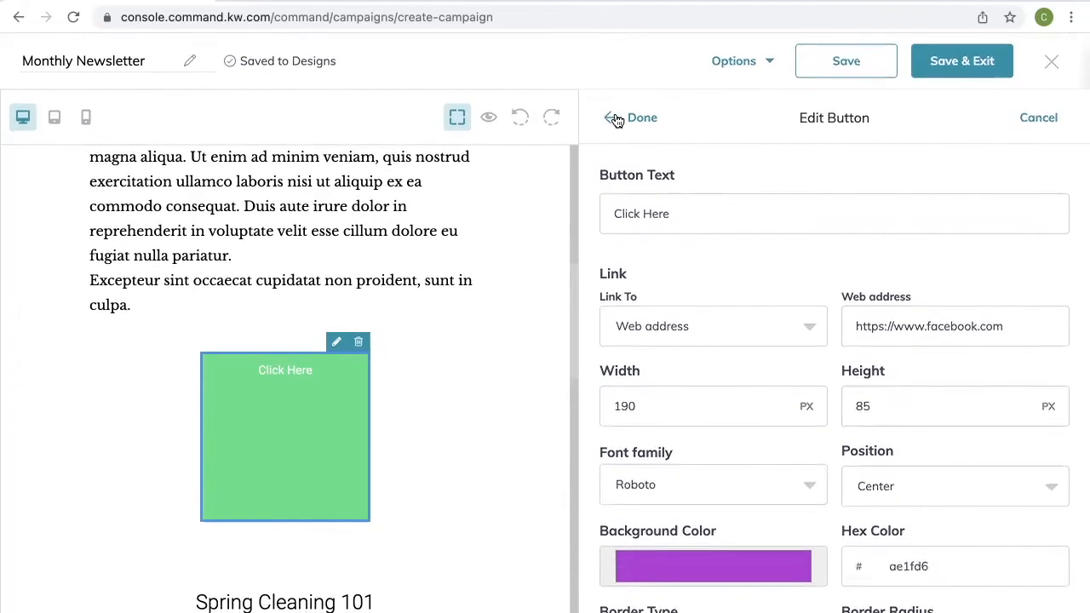
left_click(616, 120)
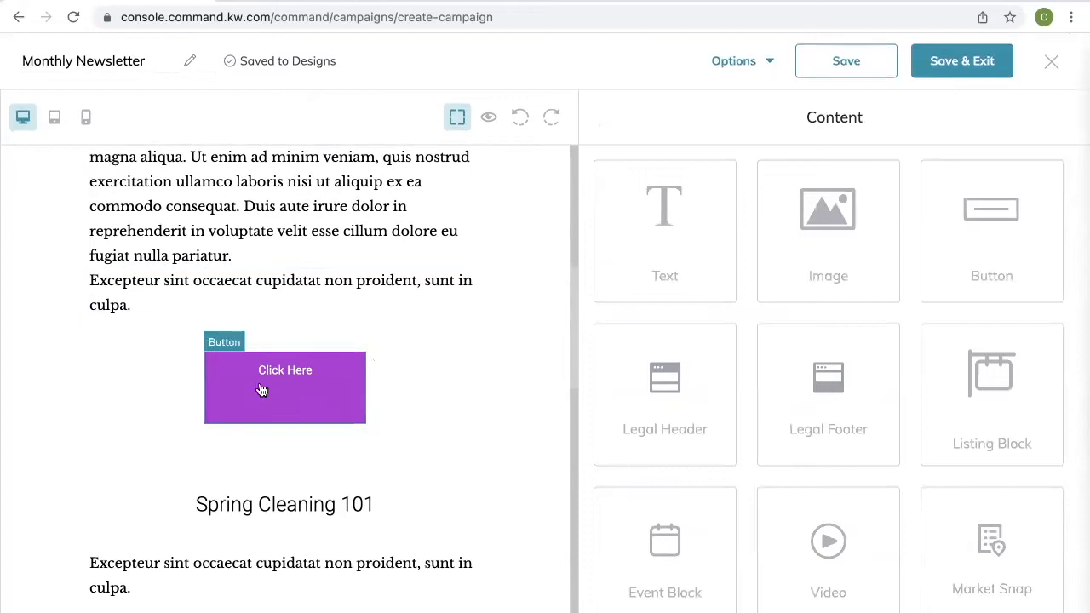
Delete the photo of the field and red barn below the "Spring Cleaning 101" section.
scroll(299, 400, "down", 3)
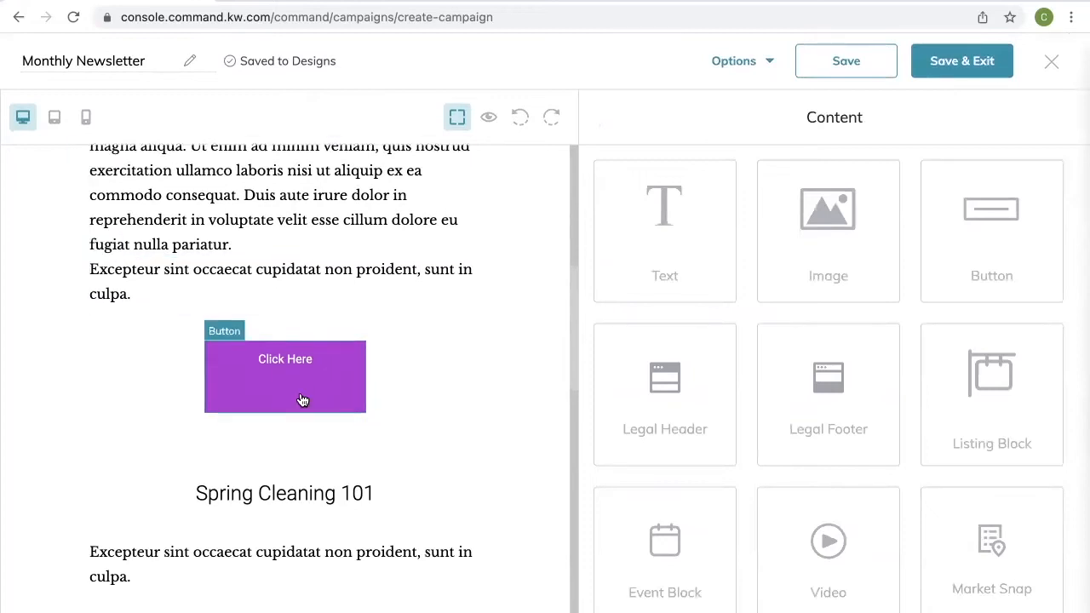
scroll(300, 398, "down", 2)
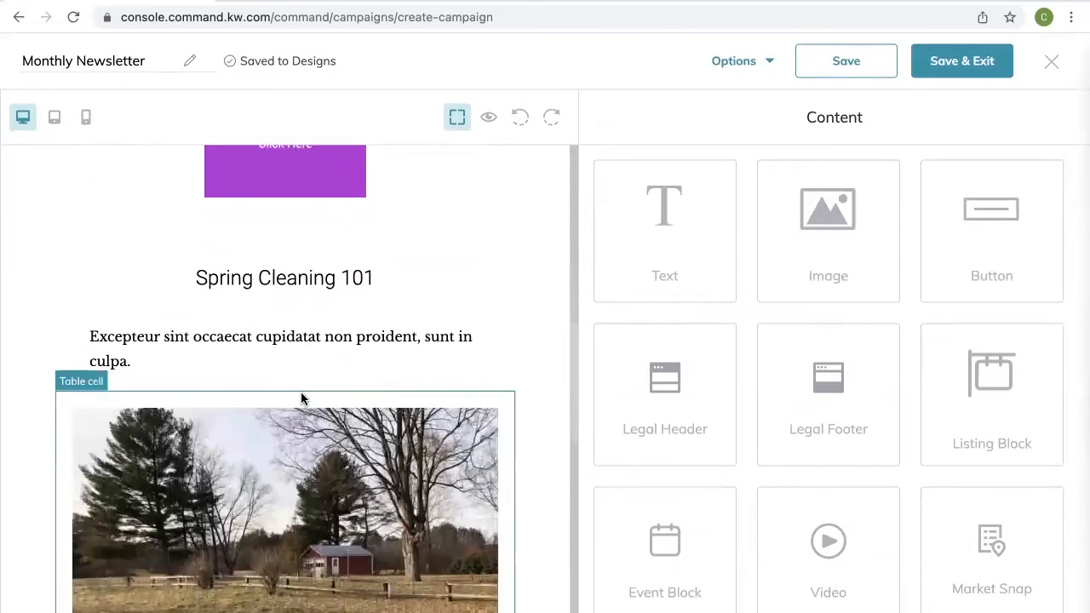
left_click(330, 274)
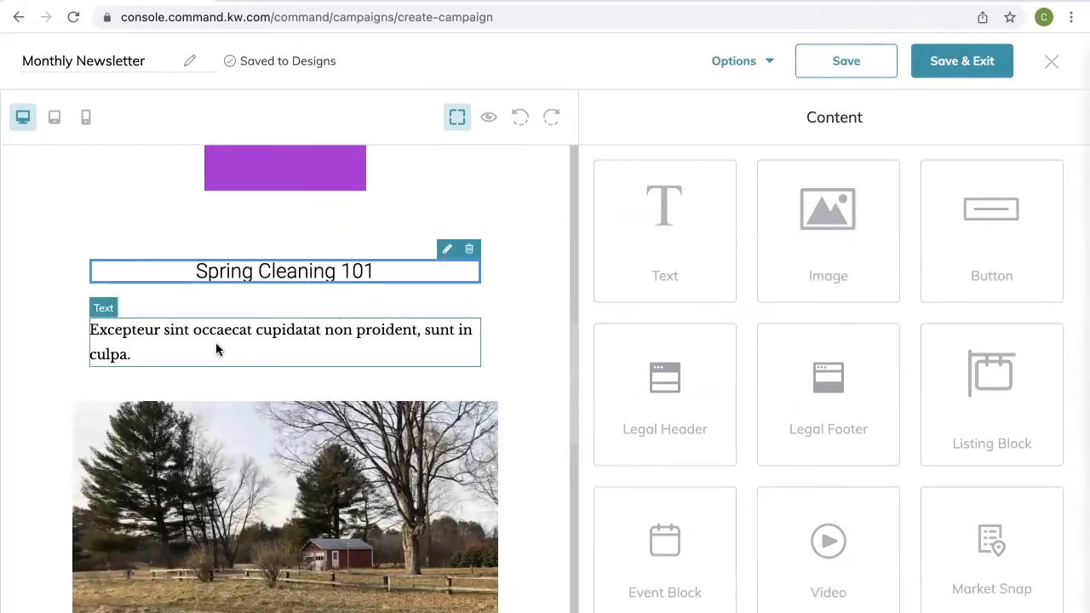
scroll(265, 352, "down", 3)
scroll(266, 353, "down", 1)
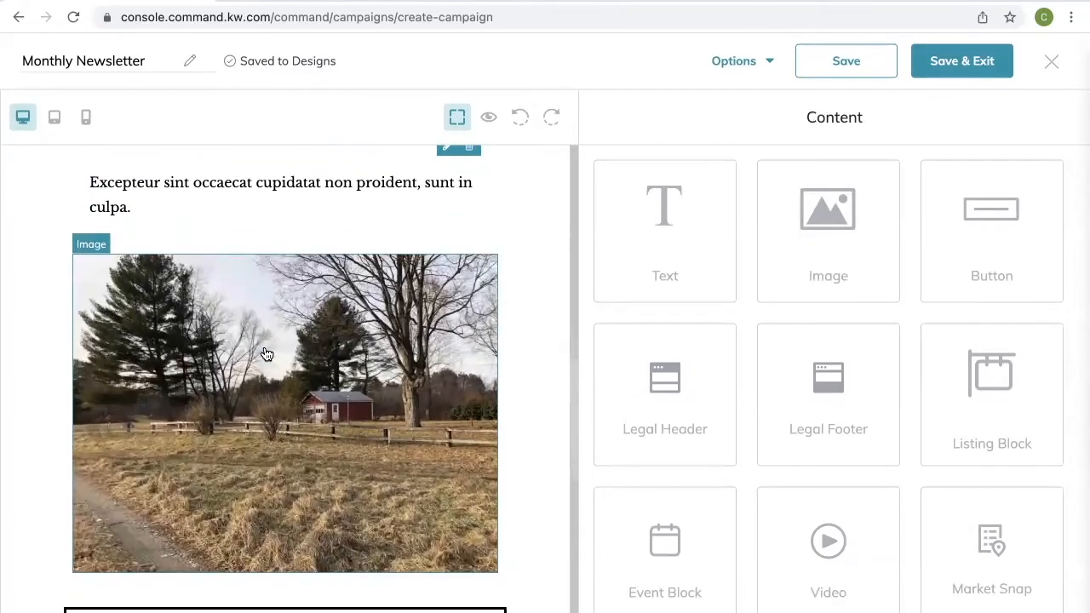
left_click(357, 359)
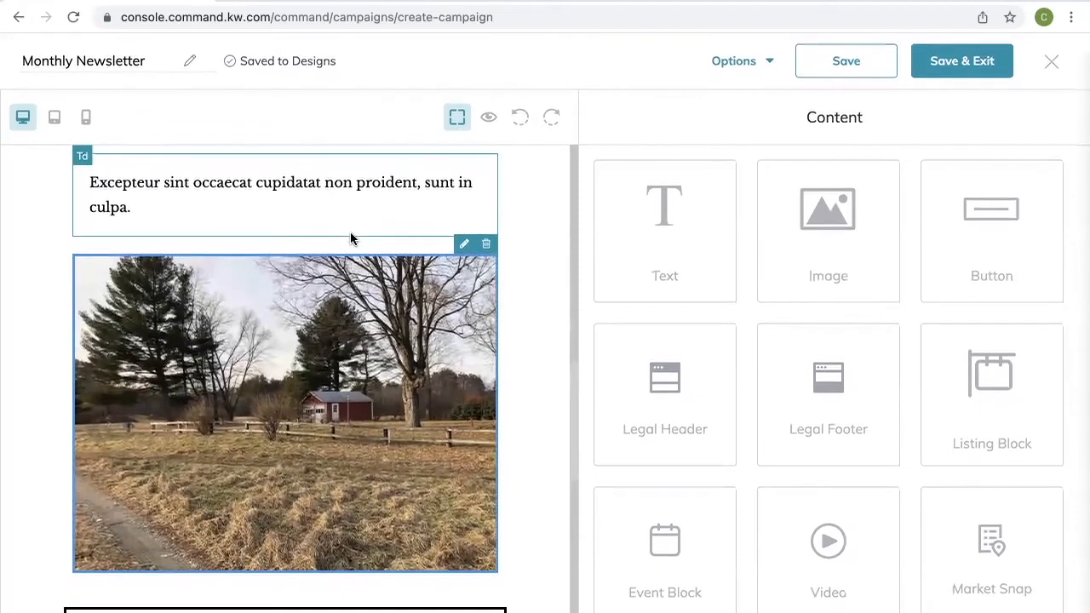
left_click(486, 246)
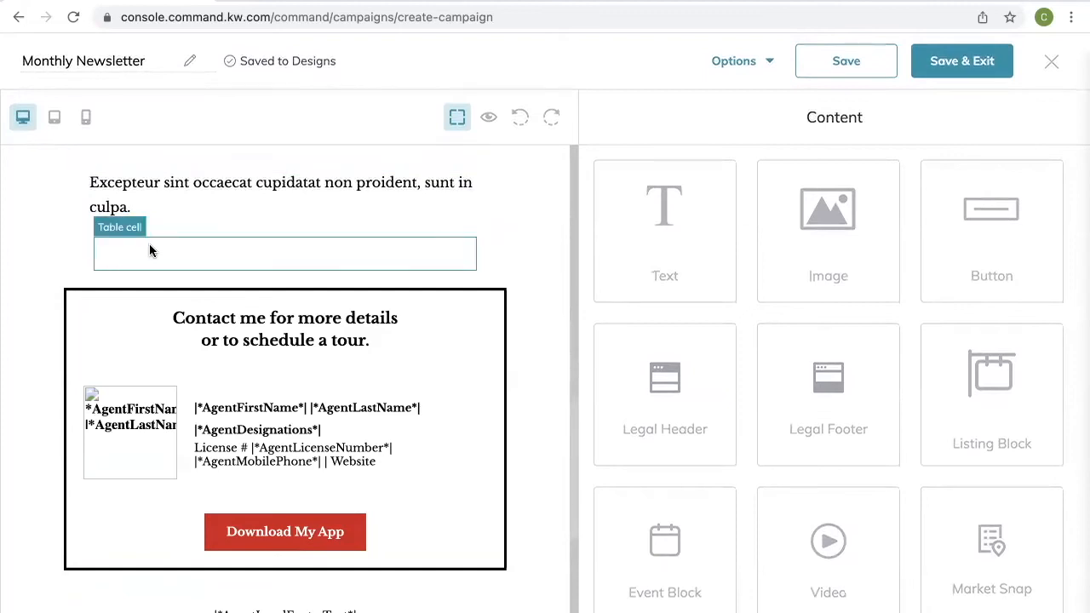
Delete the whole empty table block above the "Contact me for more details" box, selecting its parent container first.
left_click(360, 264)
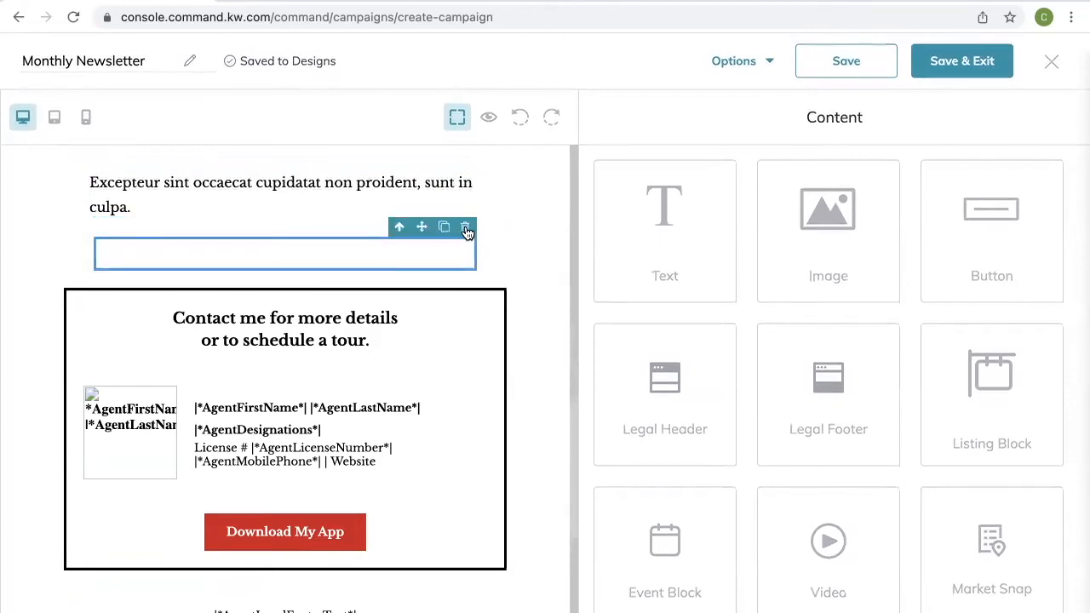
left_click(400, 228)
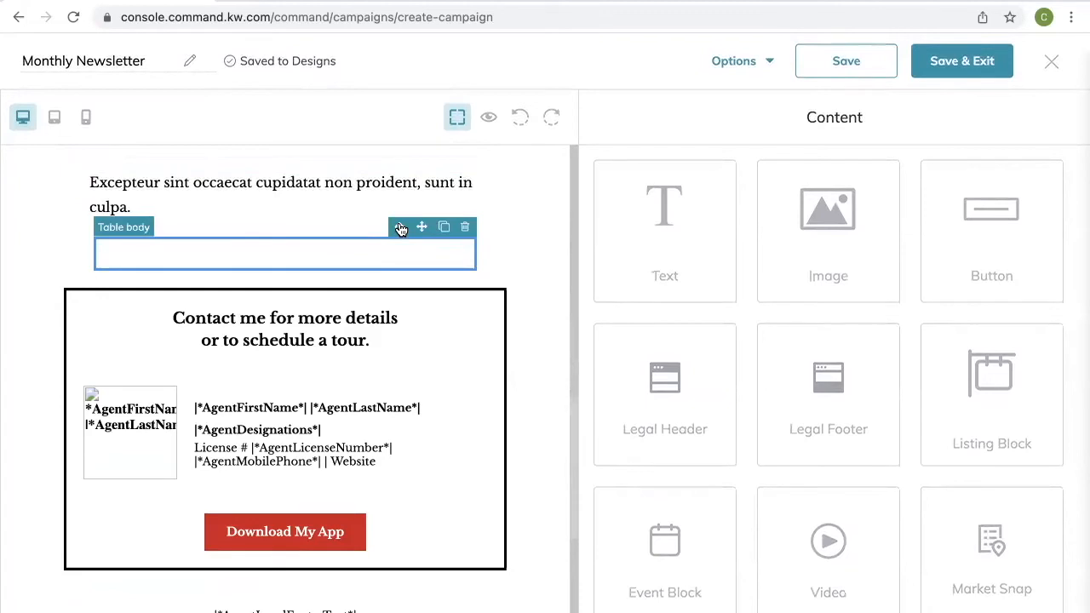
left_click(399, 228)
left_click(466, 229)
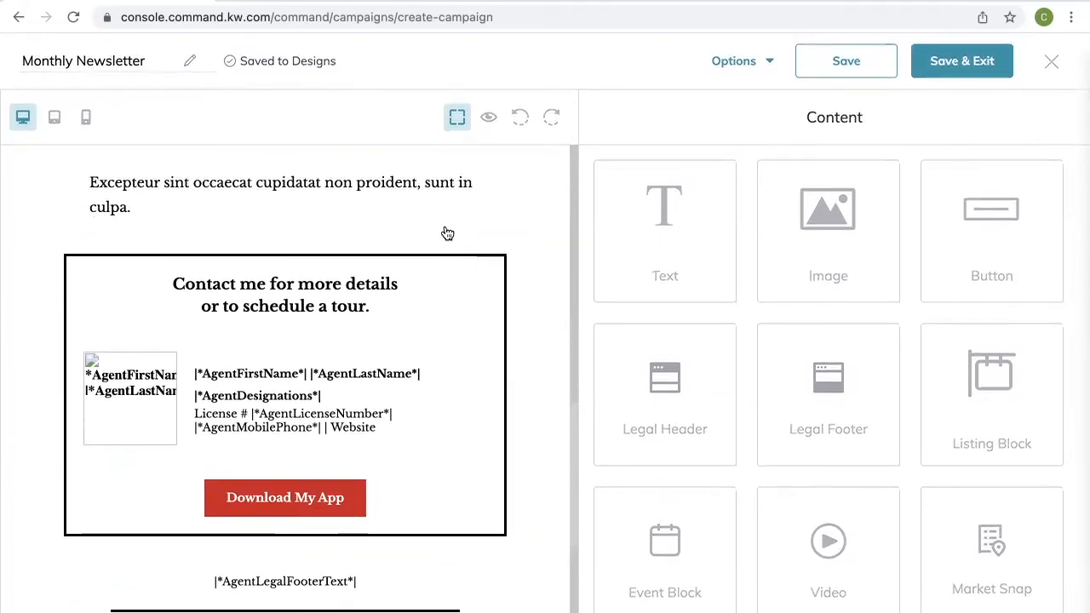
scroll(547, 284, "down", 2)
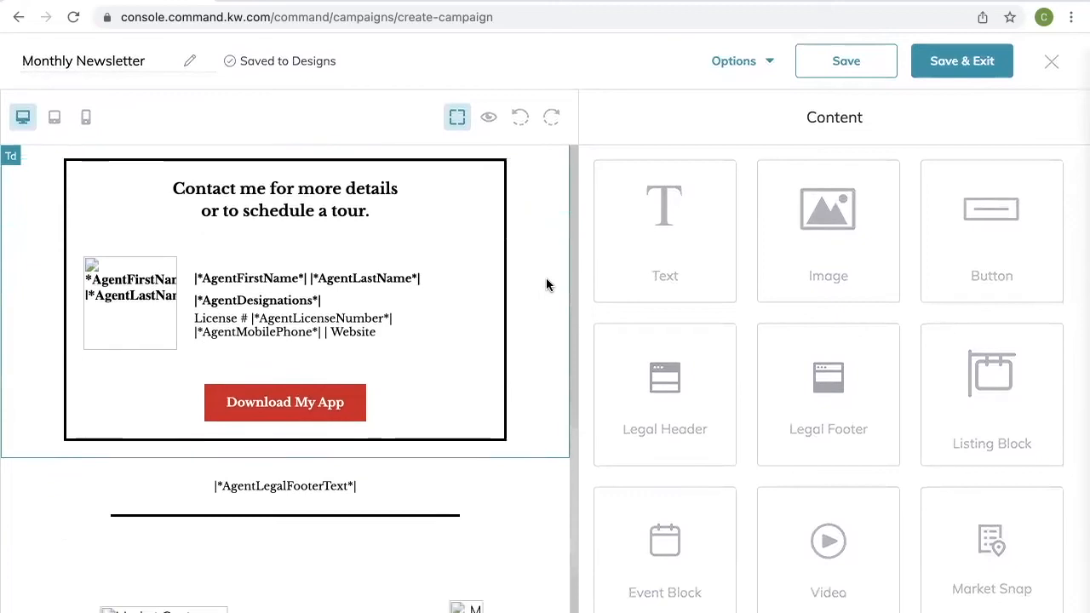
scroll(547, 285, "up", 10)
scroll(548, 284, "down", 1)
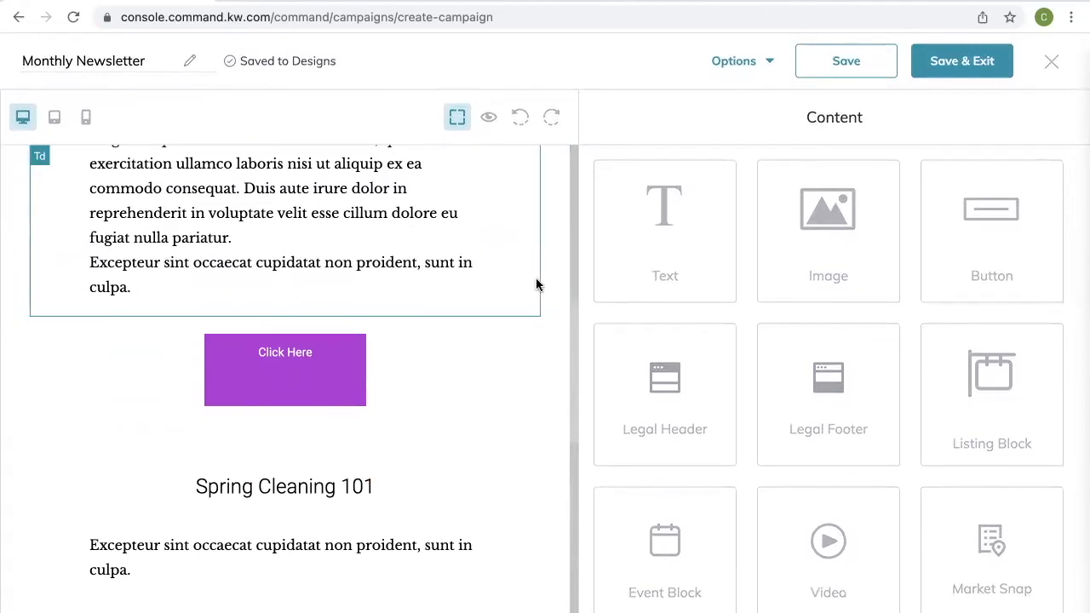
Insert an image block below the "Happy Spring" paragraph using a bathroom photo with a shower from the first listing.
scroll(501, 366, "down", 3)
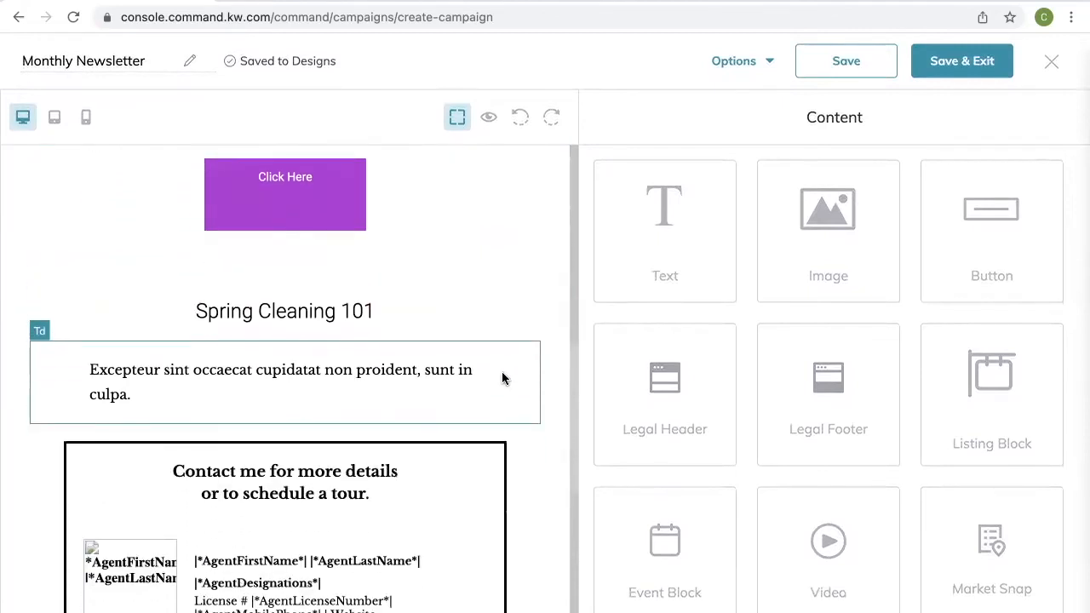
scroll(501, 207, "up", 5)
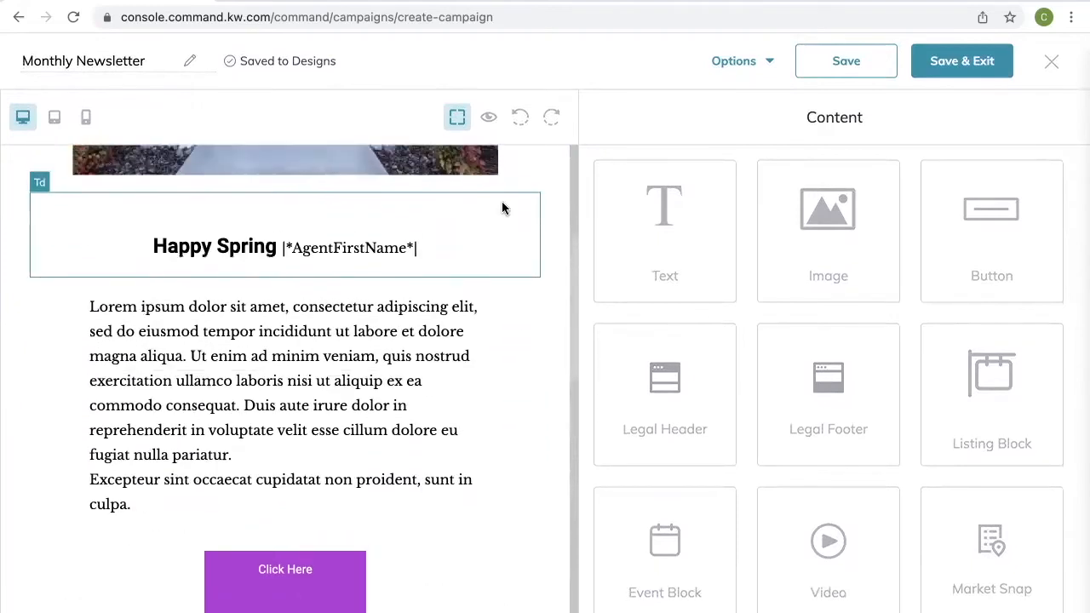
scroll(501, 205, "up", 3)
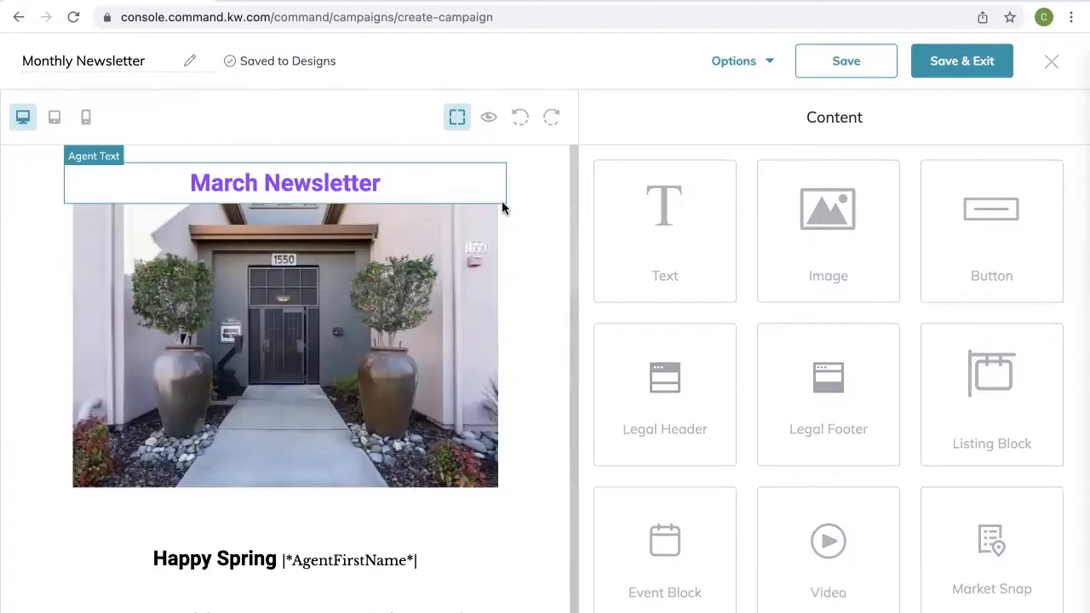
scroll(430, 383, "down", 3)
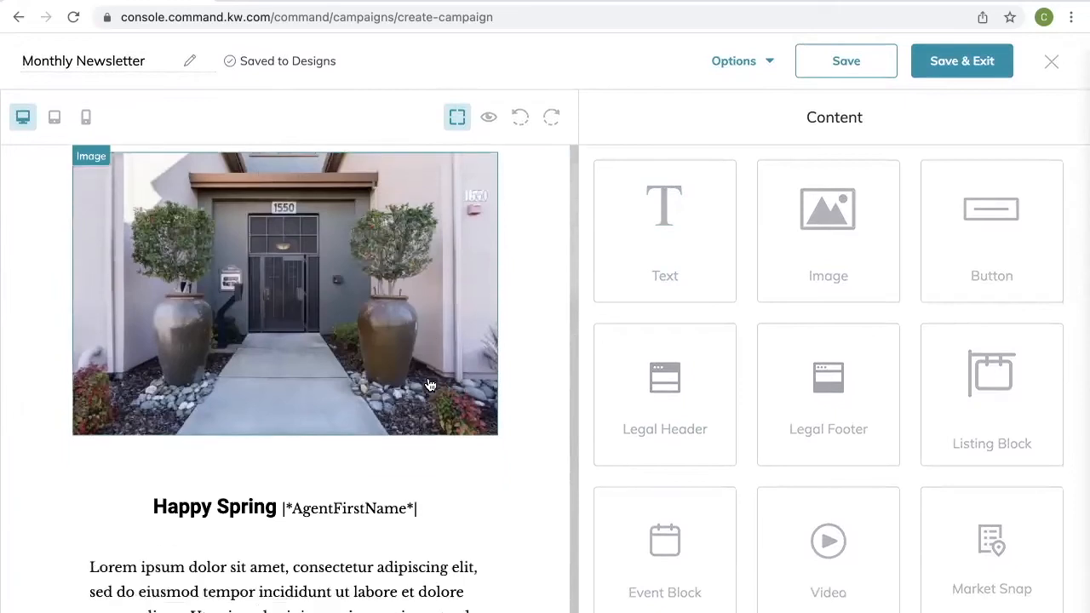
scroll(430, 383, "down", 2)
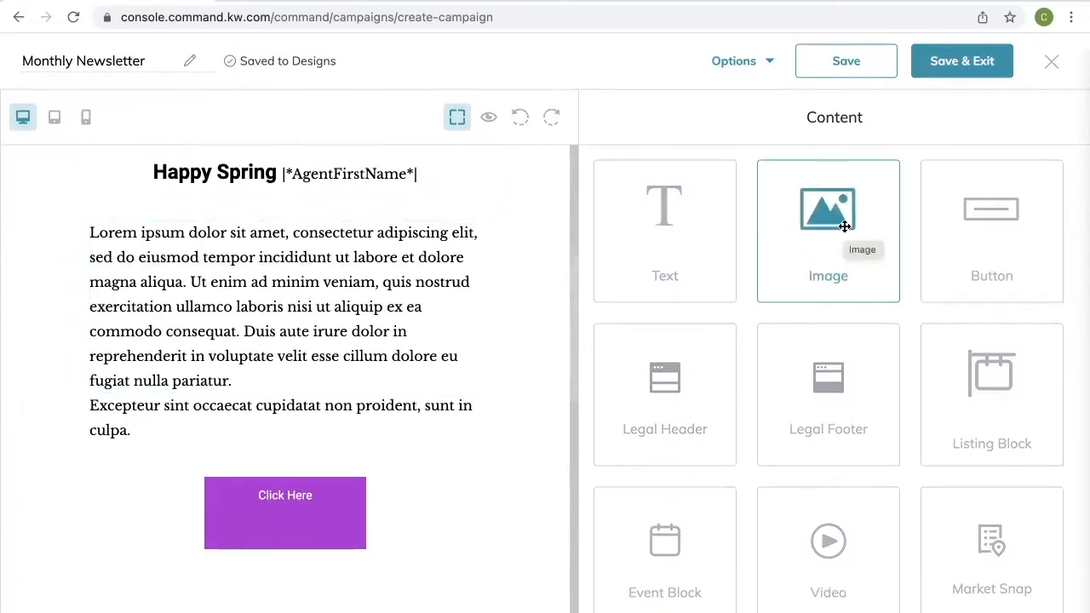
left_click_drag(844, 225, 412, 439)
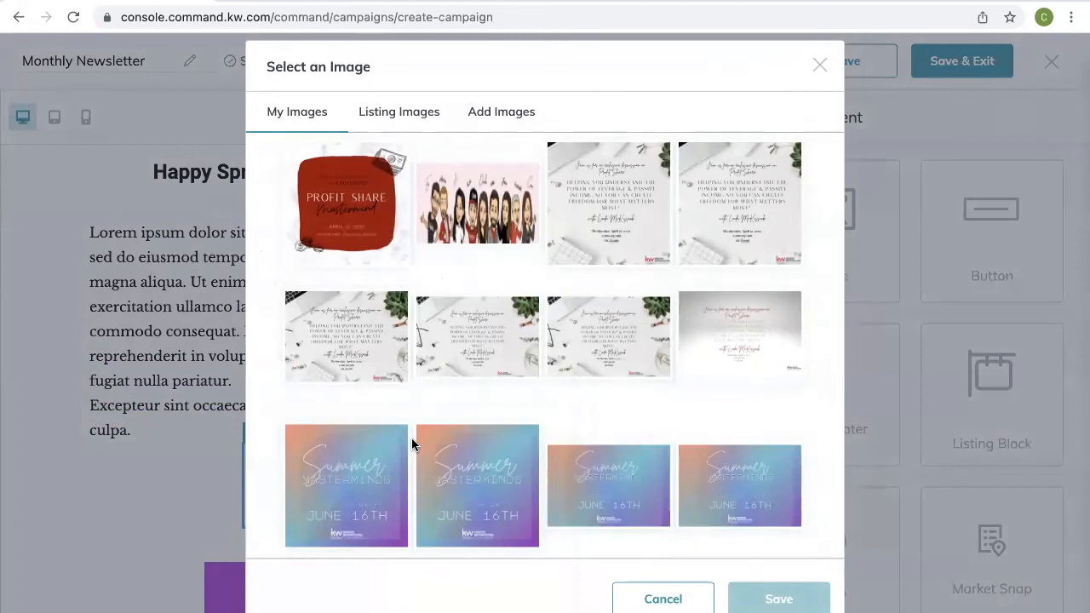
left_click(416, 114)
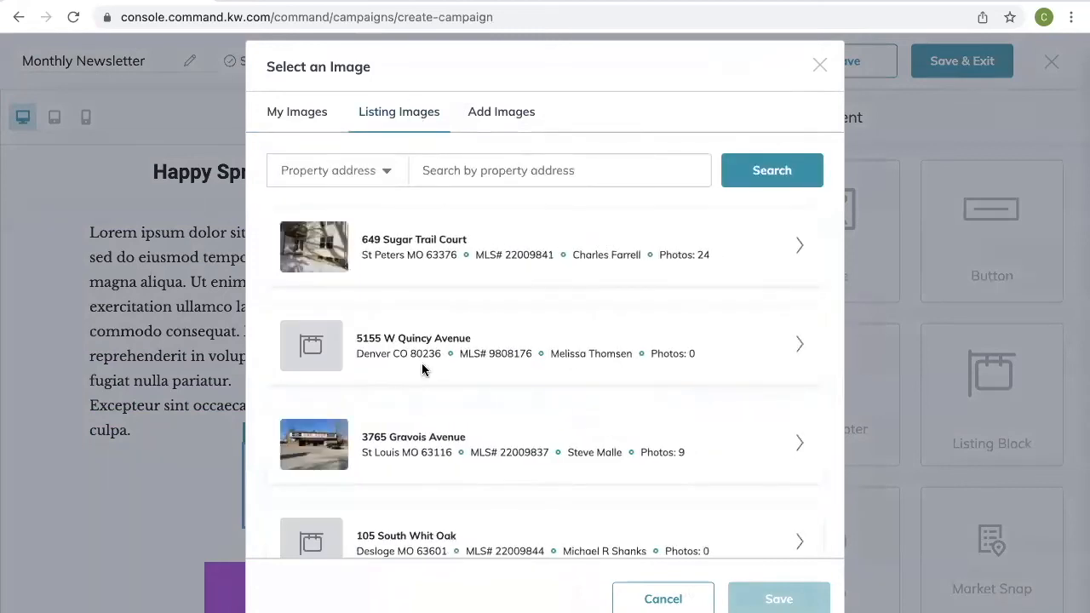
left_click(800, 247)
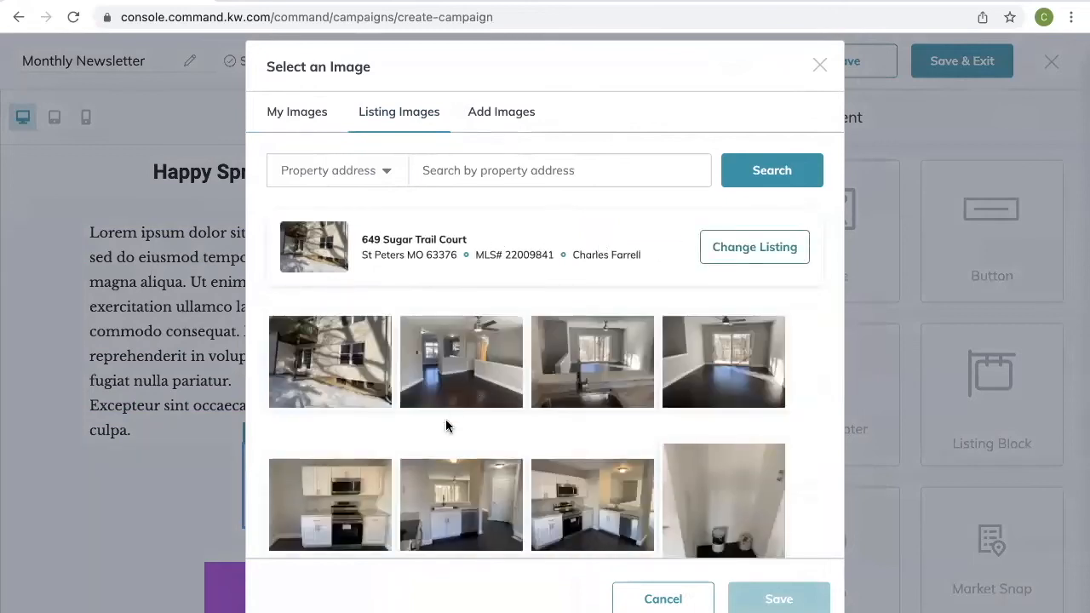
scroll(448, 430, "down", 10)
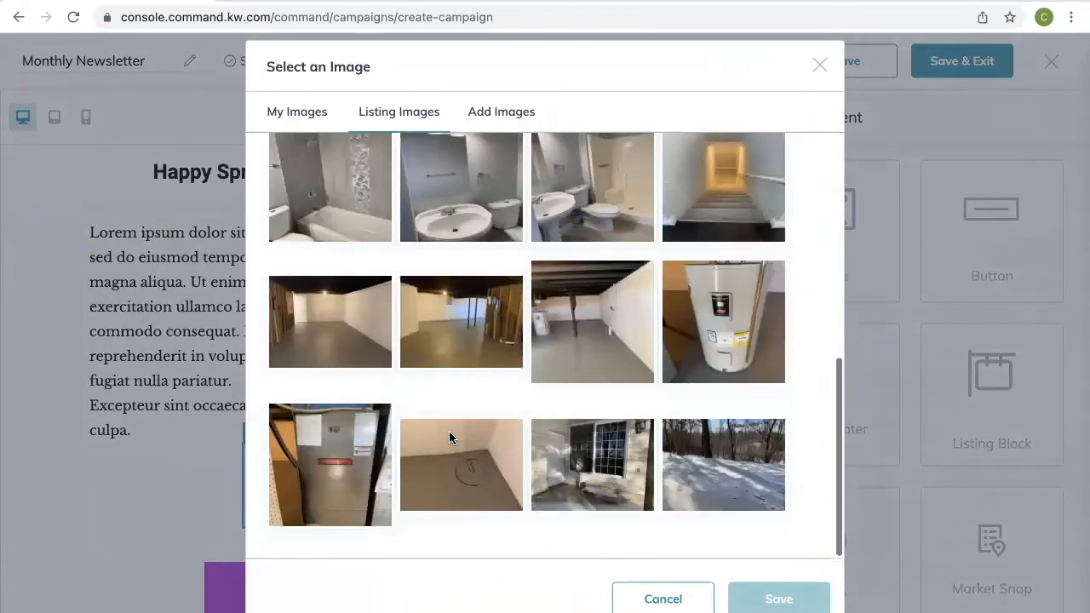
scroll(628, 230, "up", 2)
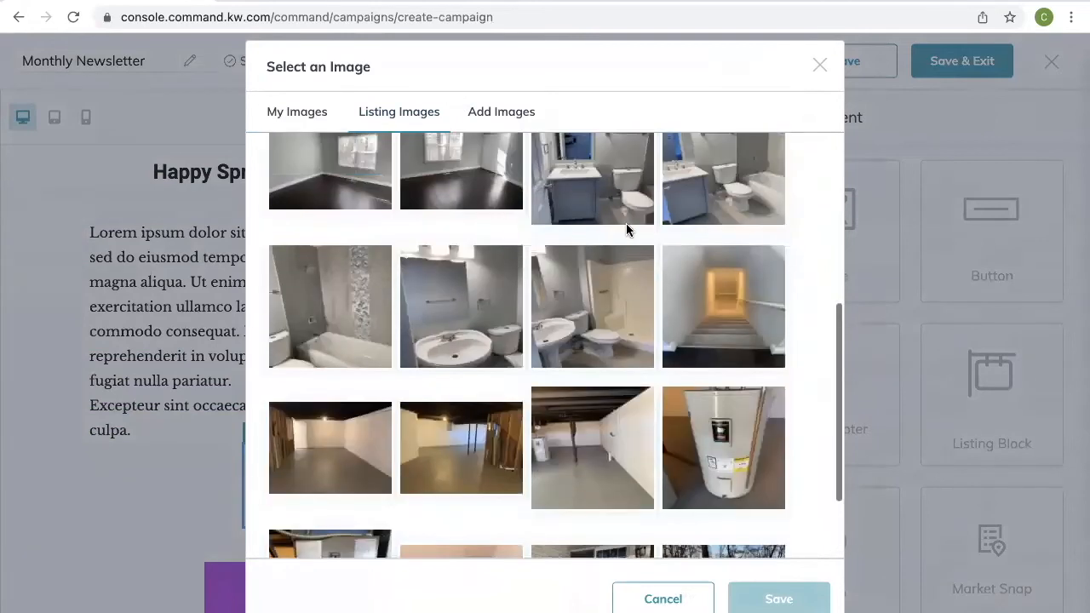
left_click(619, 291)
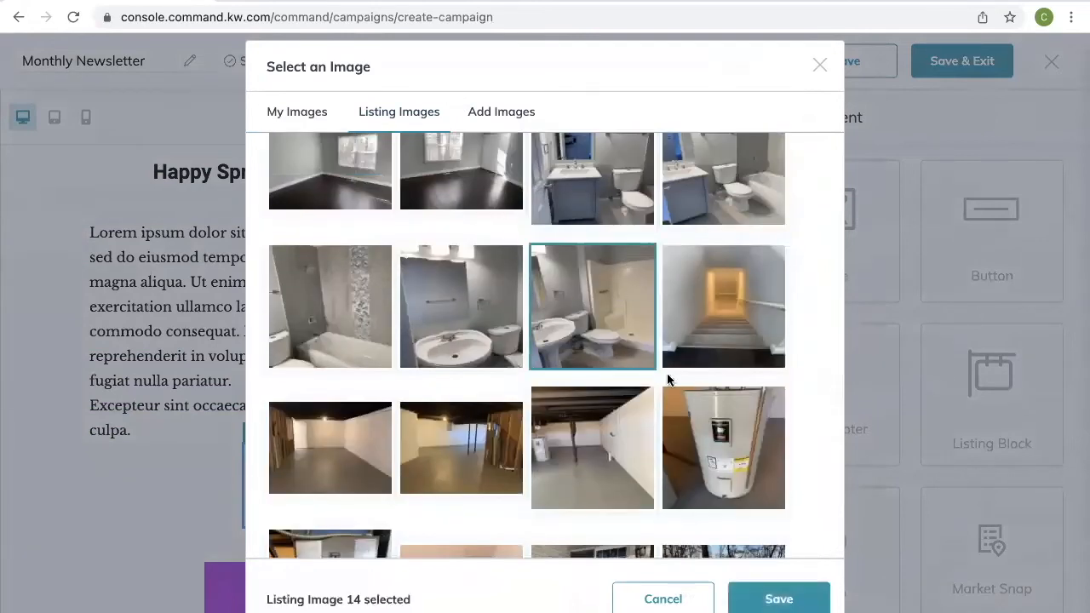
left_click(776, 596)
scroll(357, 374, "down", 3)
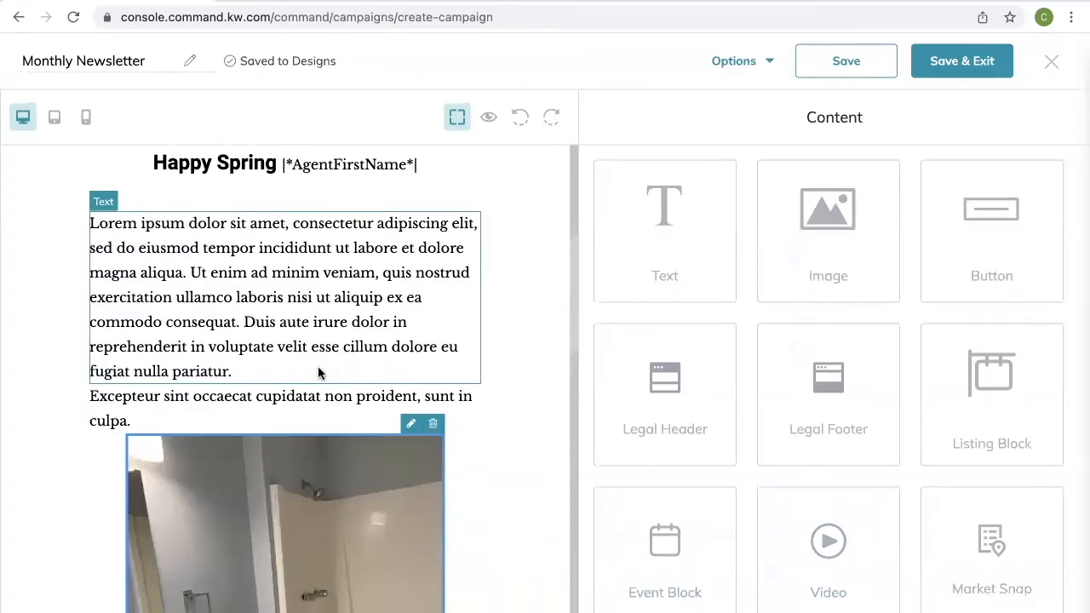
Delete the bathroom photo inserted above the "Click Here" button.
scroll(349, 302, "down", 2)
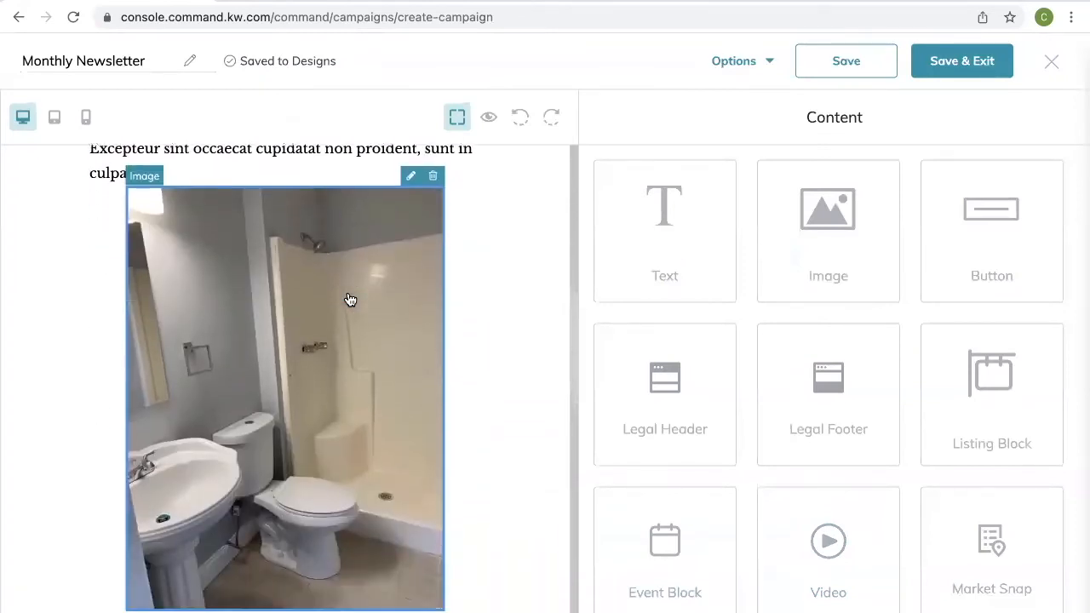
scroll(348, 297, "up", 1)
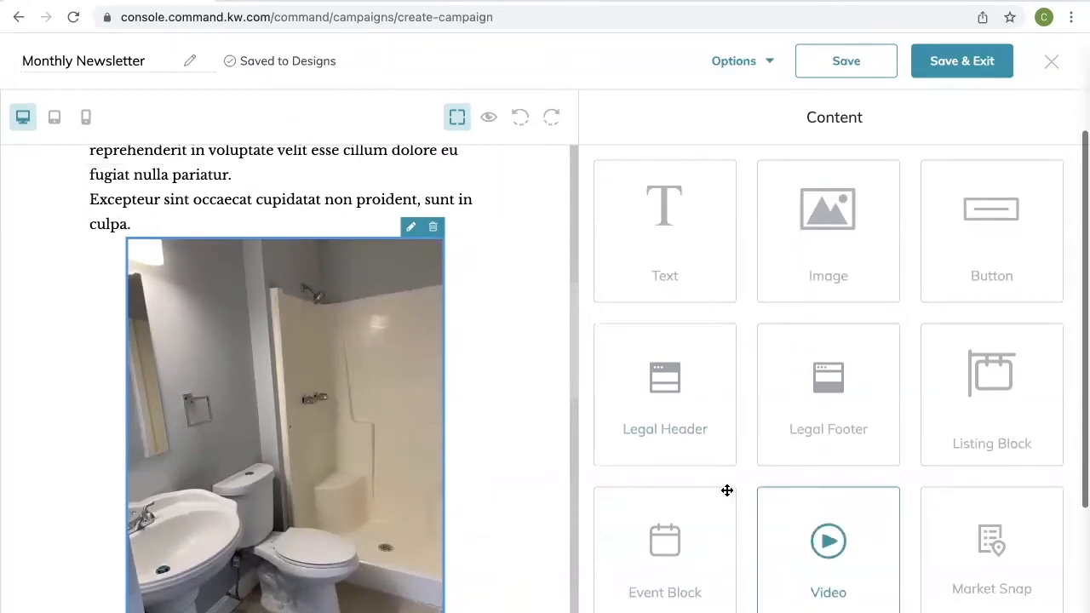
scroll(404, 434, "down", 2)
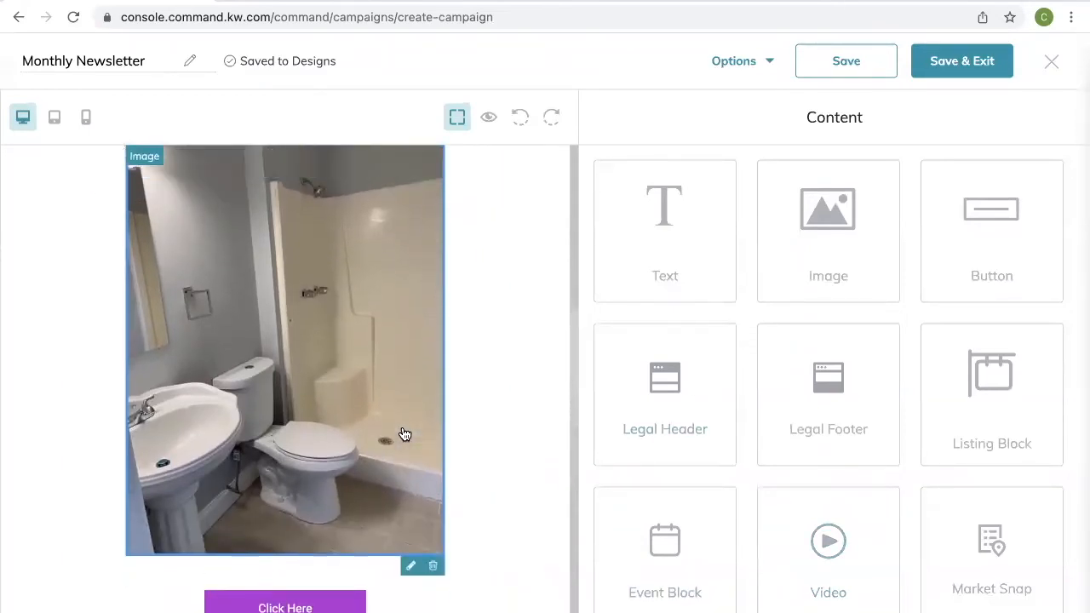
scroll(404, 435, "up", 2)
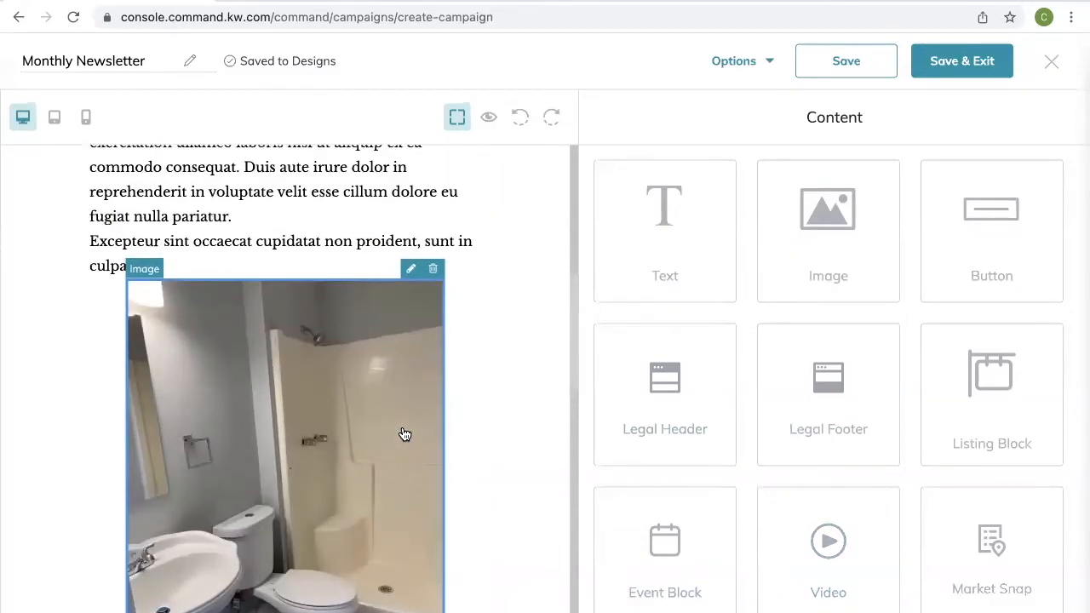
left_click(432, 271)
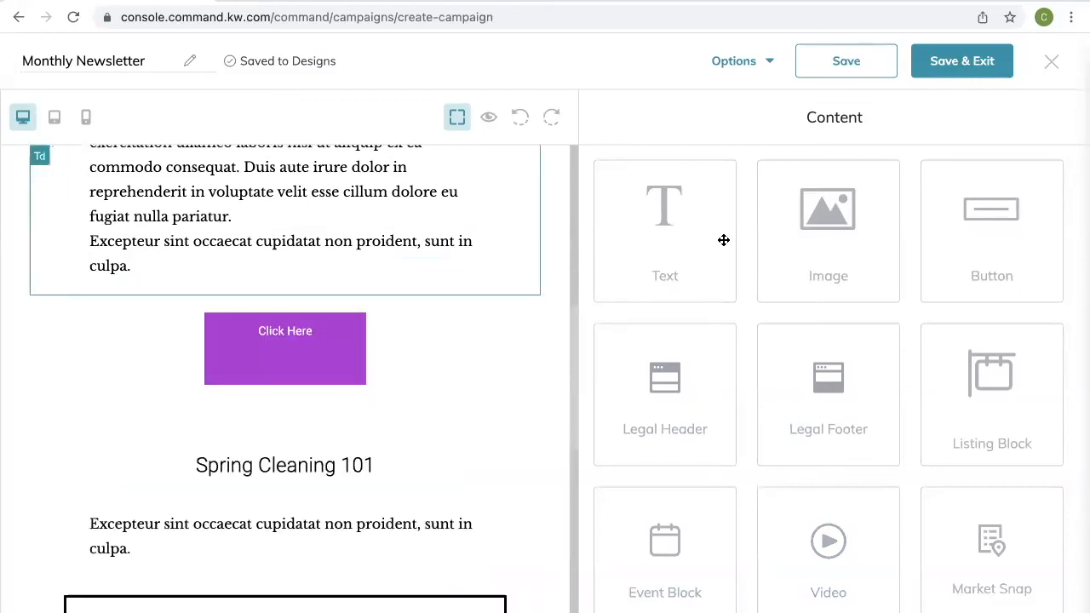
Insert an image block between the "Click Here" button and "Spring Cleaning 101", using the Kapolei listing's dusk photo of the house with a white picket fence.
left_click_drag(843, 213, 247, 409)
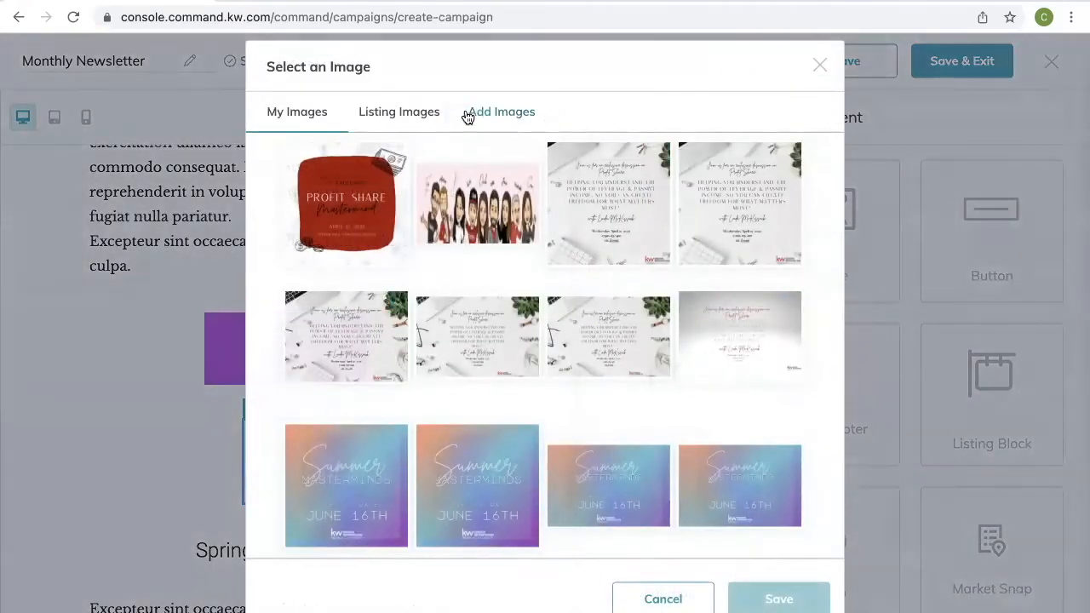
left_click(402, 119)
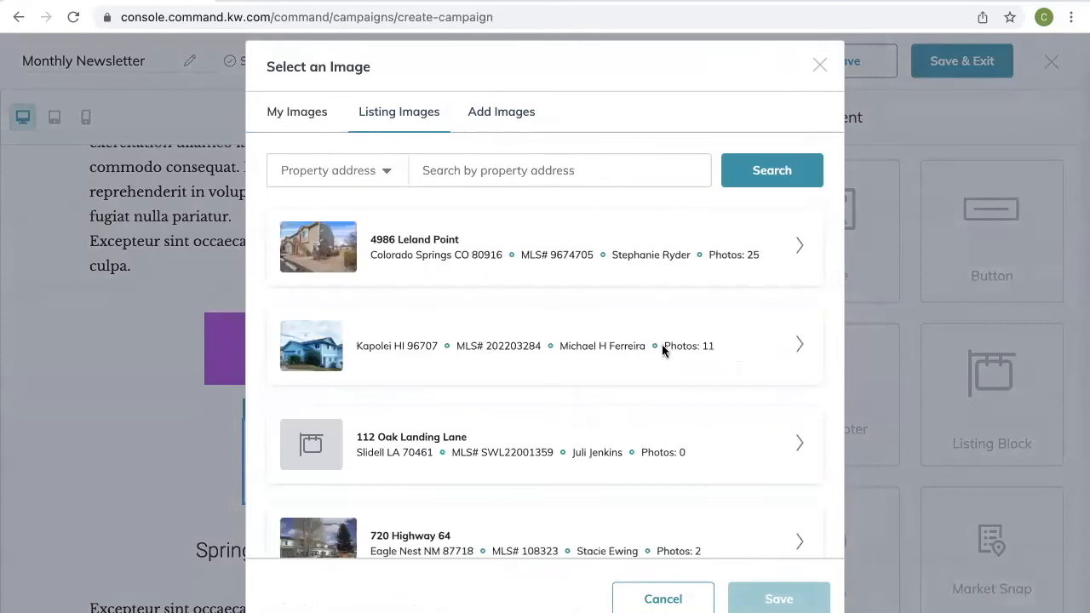
left_click(780, 347)
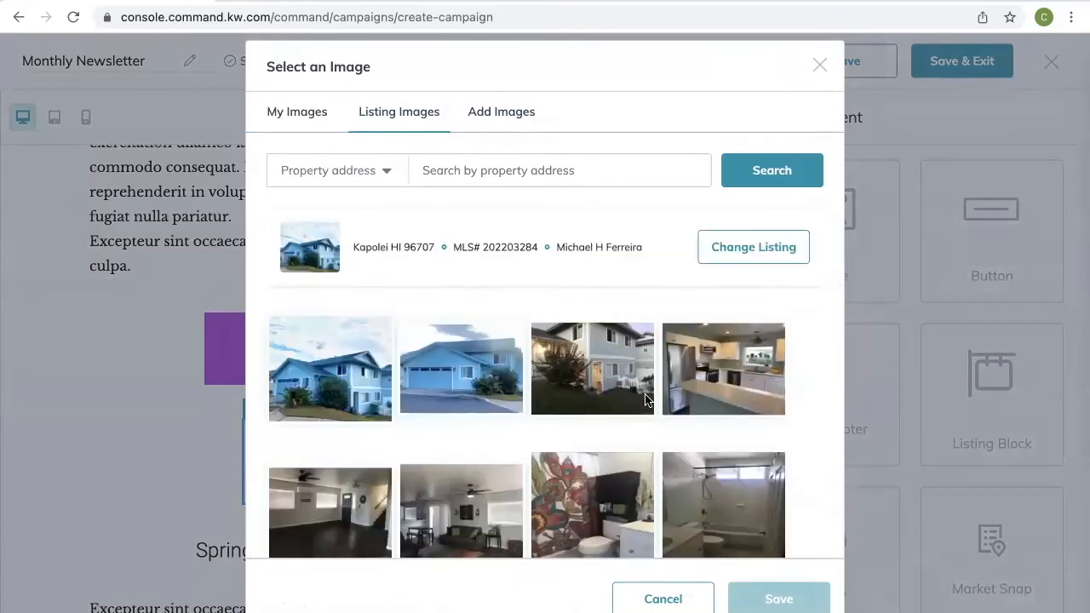
left_click(598, 371)
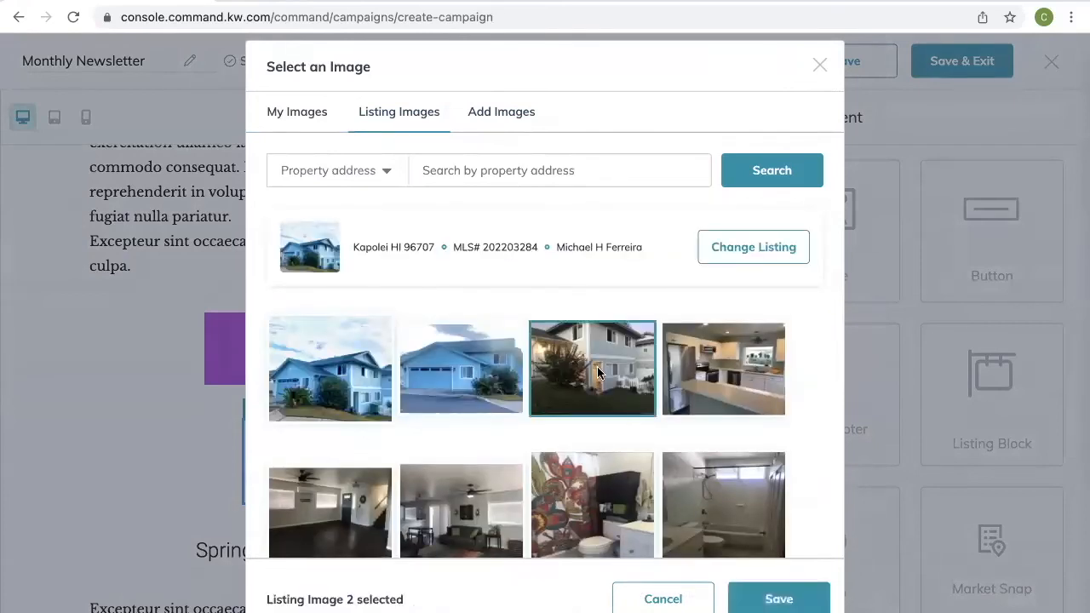
left_click(768, 596)
scroll(469, 438, "down", 3)
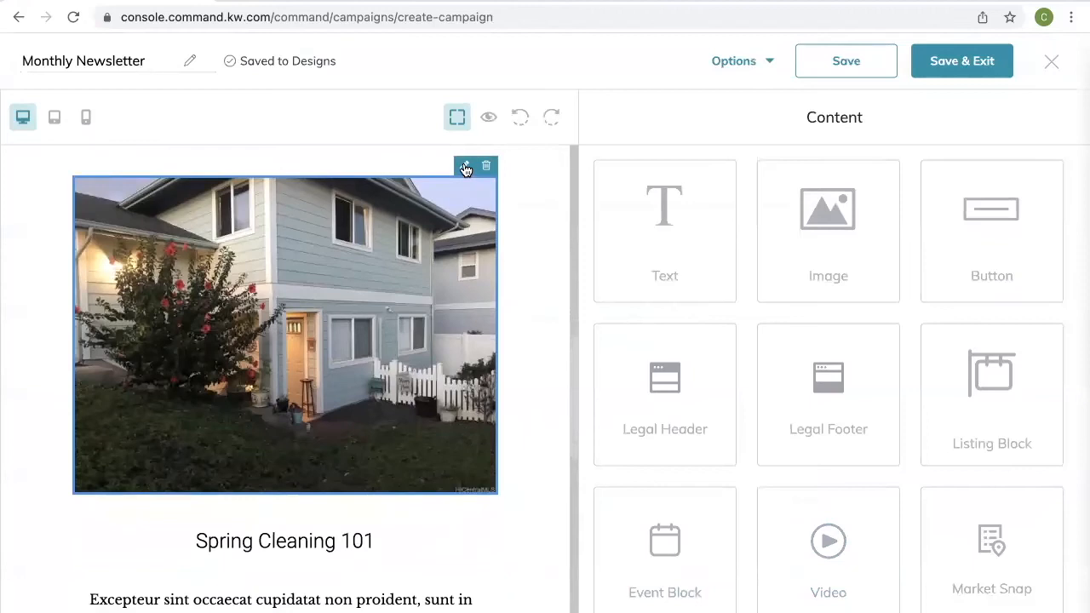
left_click(465, 168)
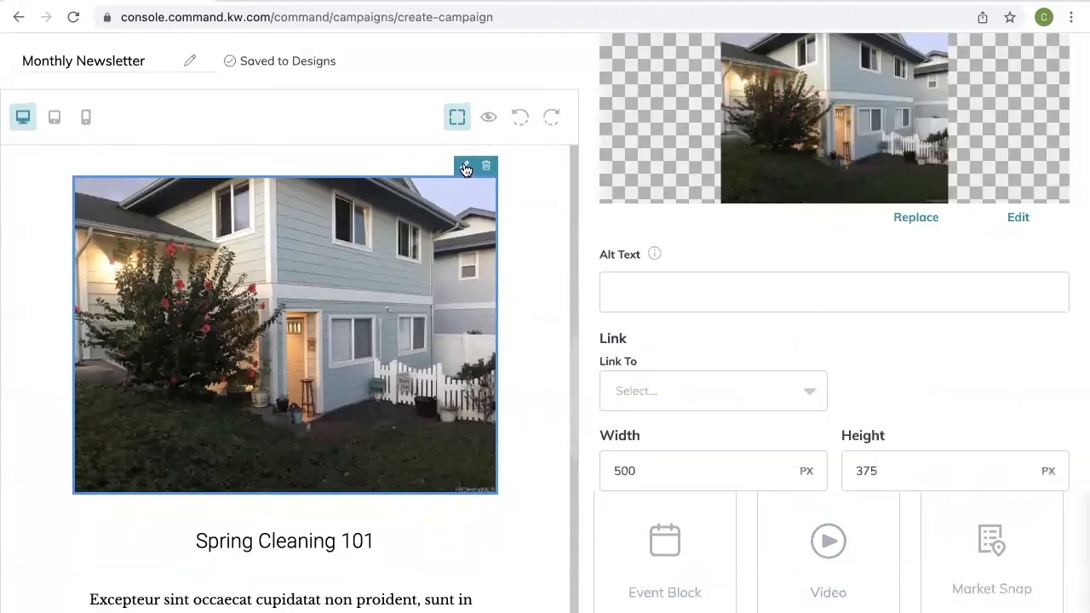
left_click(897, 224)
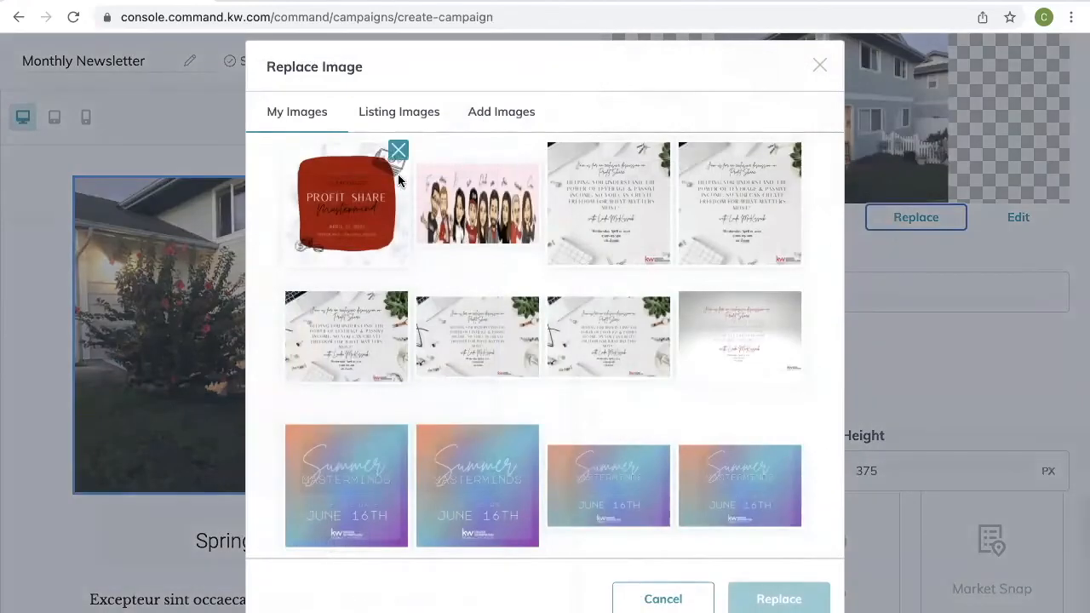
left_click(414, 121)
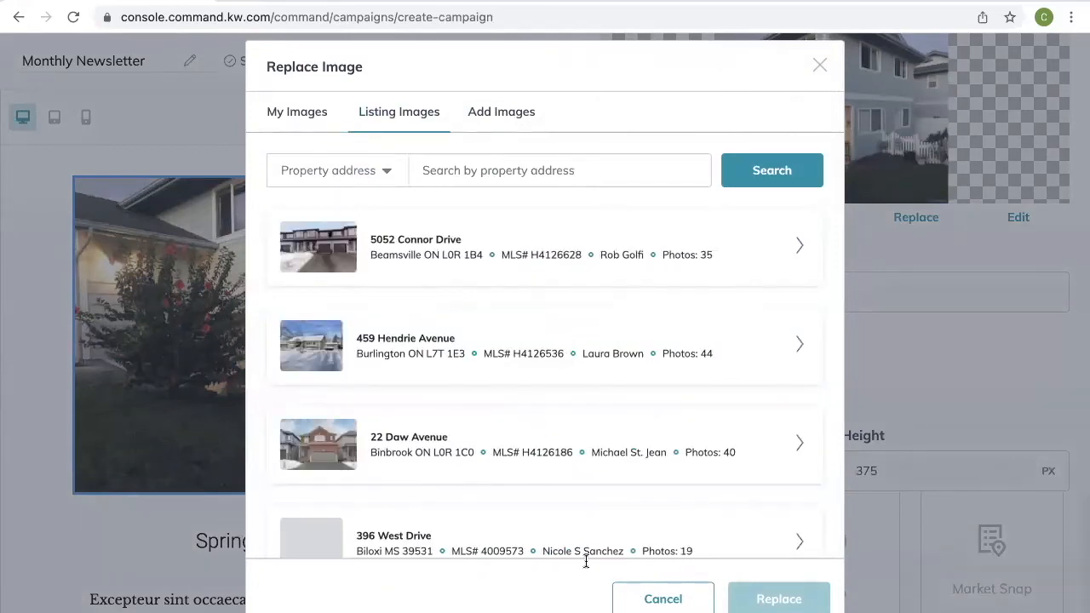
left_click(685, 601)
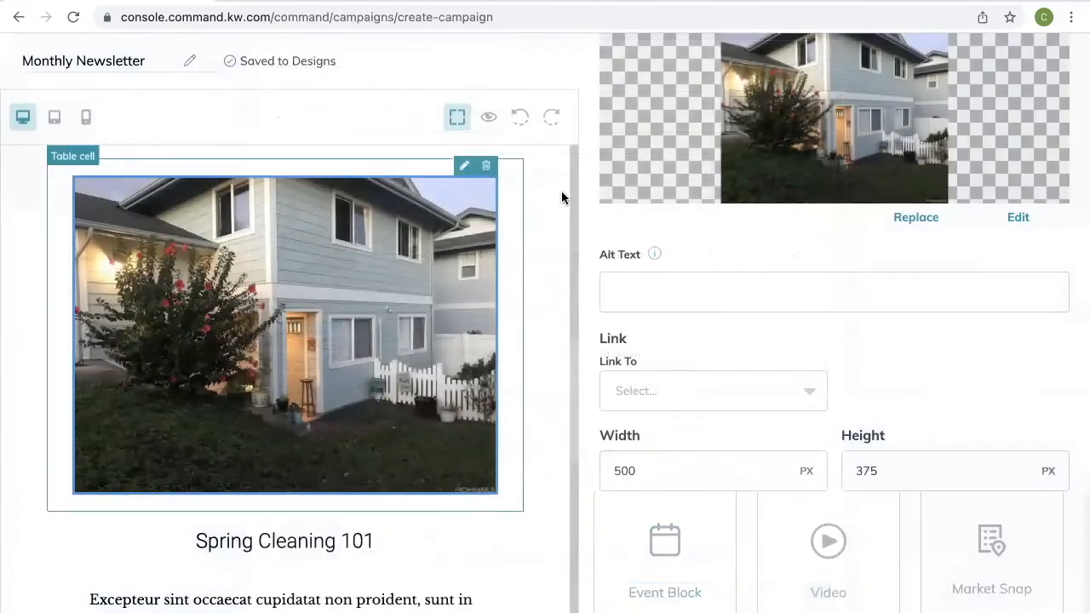
Open the "Download My App" button in the contact box for editing and review the available link types.
scroll(386, 338, "down", 1)
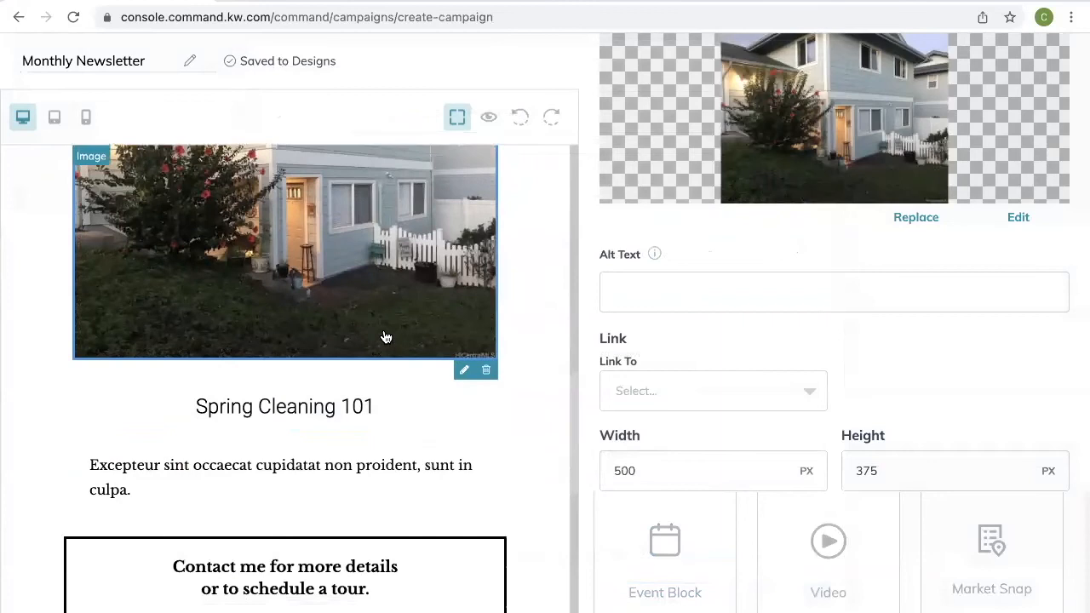
scroll(385, 338, "down", 6)
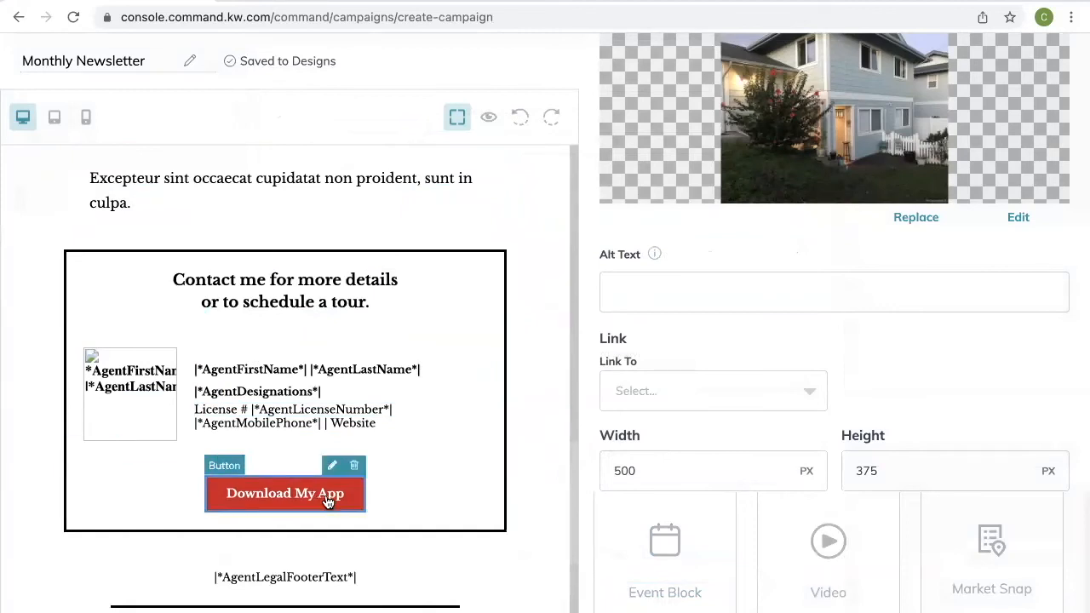
left_click(332, 467)
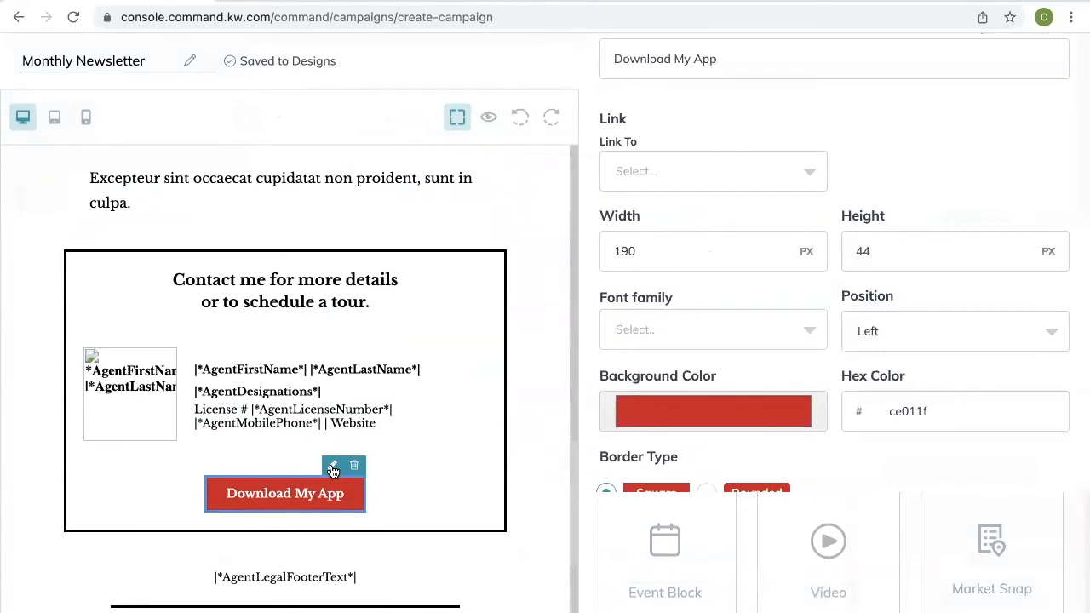
scroll(760, 290, "up", 2)
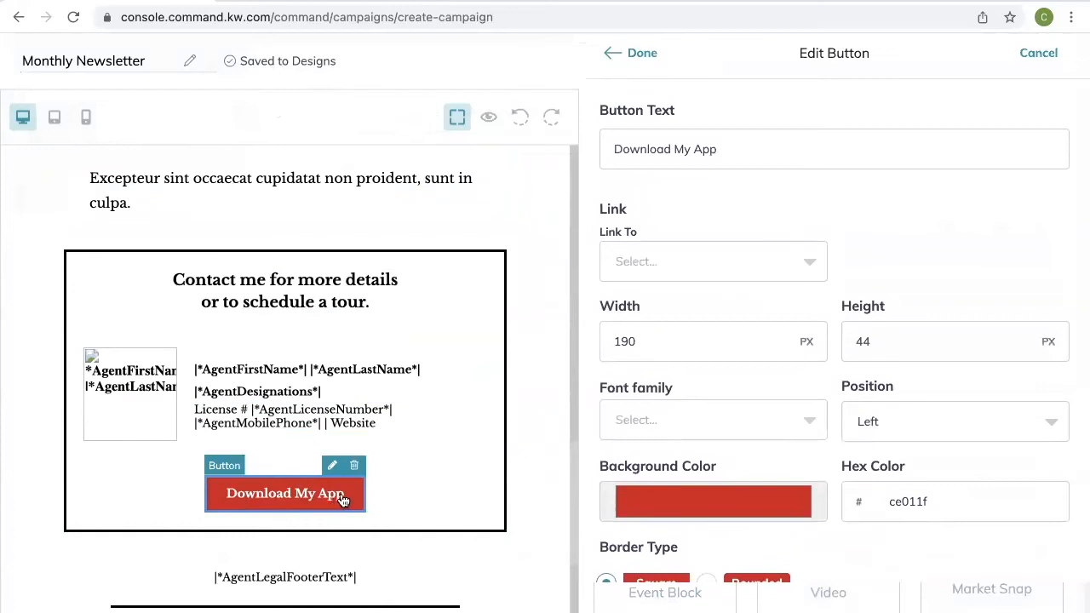
left_click(805, 265)
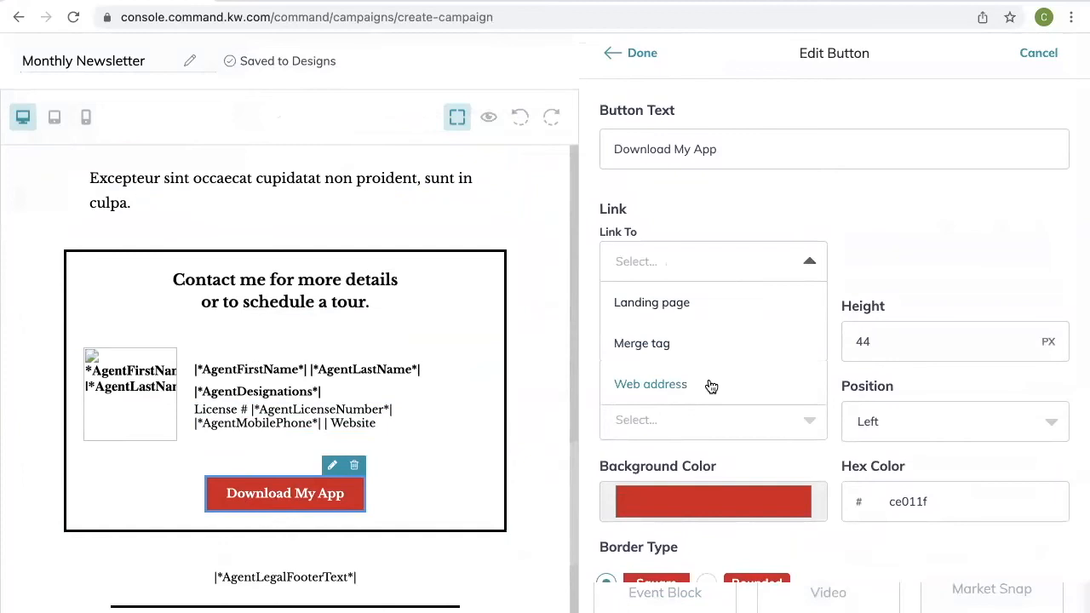
left_click(739, 257)
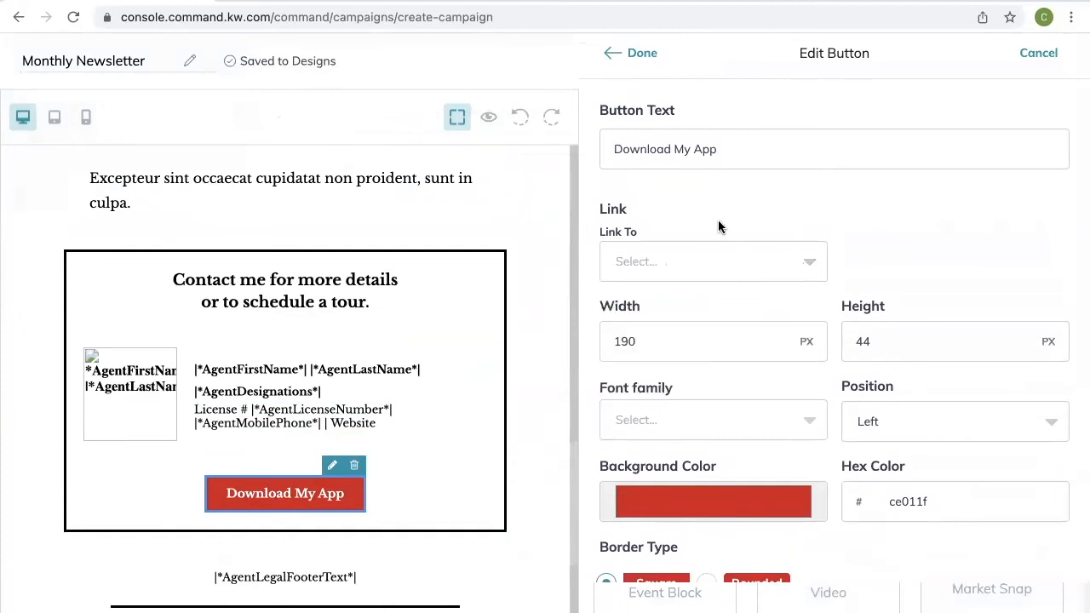
left_click(810, 260)
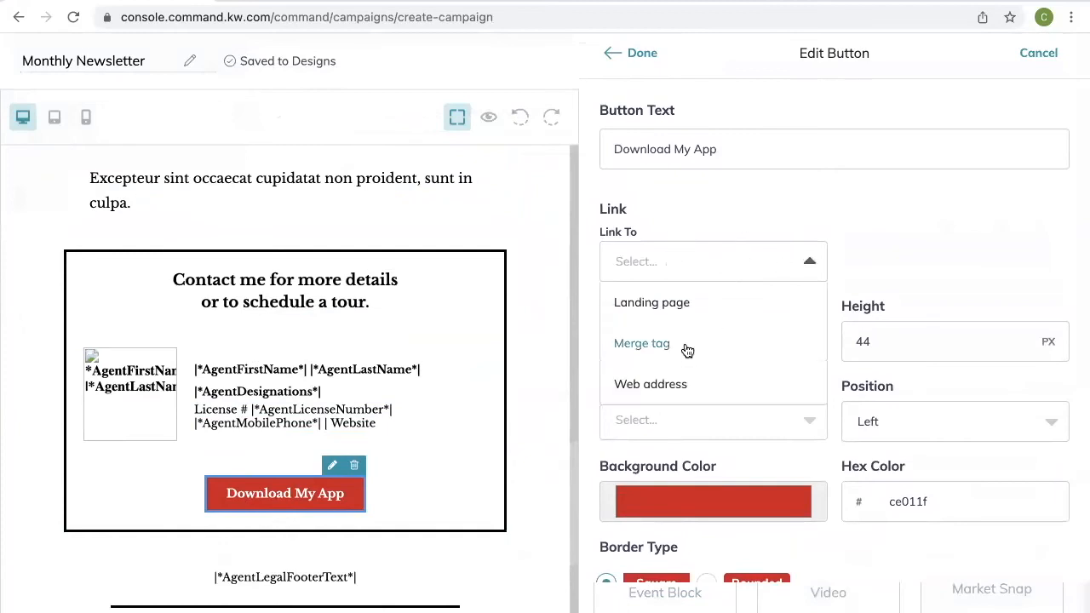
left_click(781, 205)
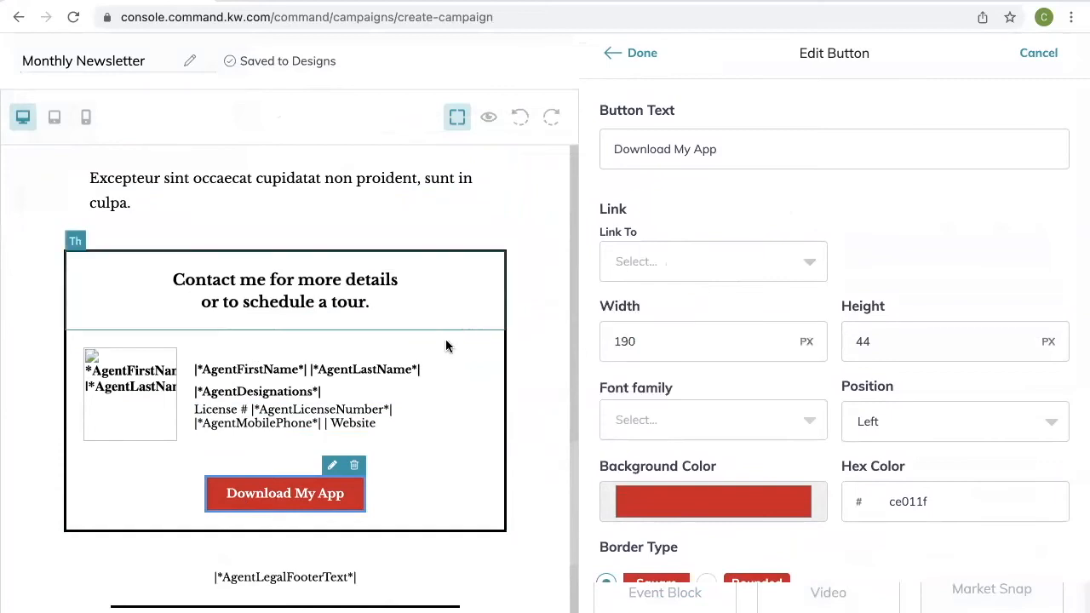
scroll(479, 434, "down", 1)
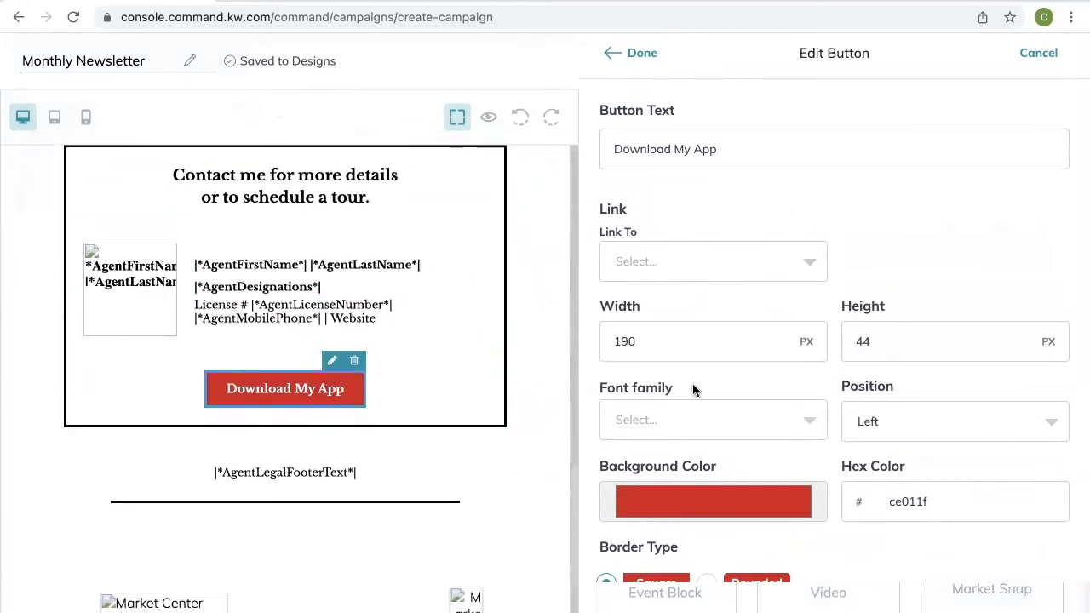
Review the remaining "Download My App" button settings and the email's footer placeholders, and close the button editor.
scroll(694, 390, "down", 1)
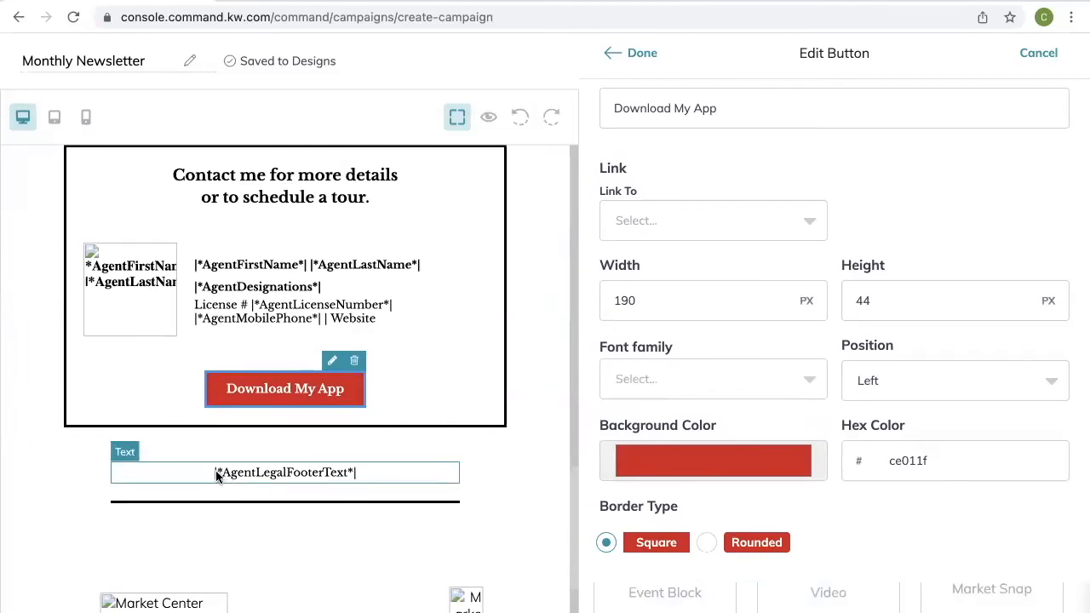
scroll(347, 478, "down", 5)
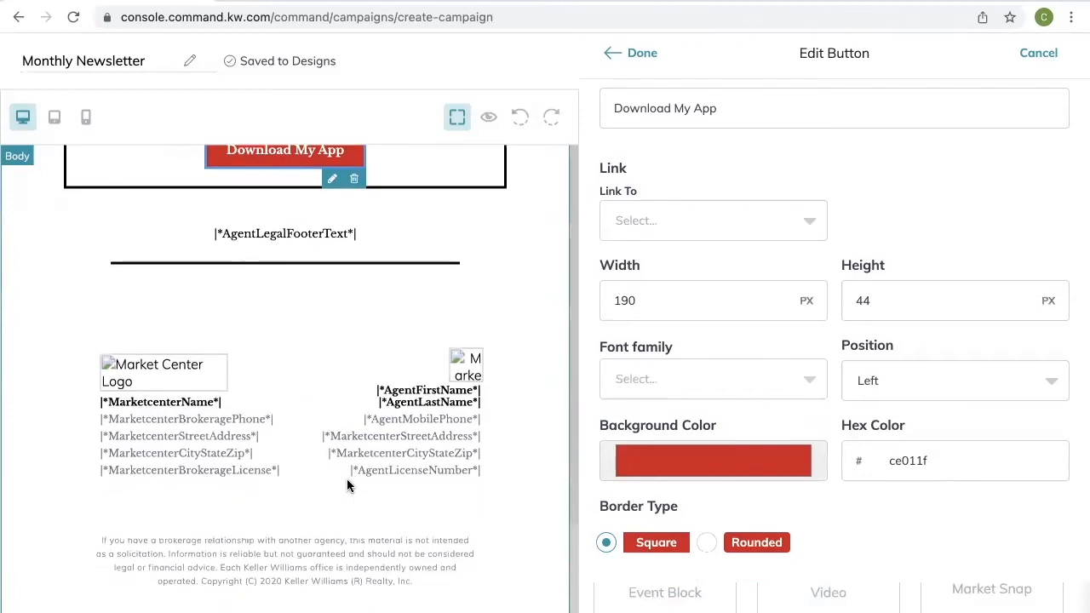
scroll(347, 486, "up", 20)
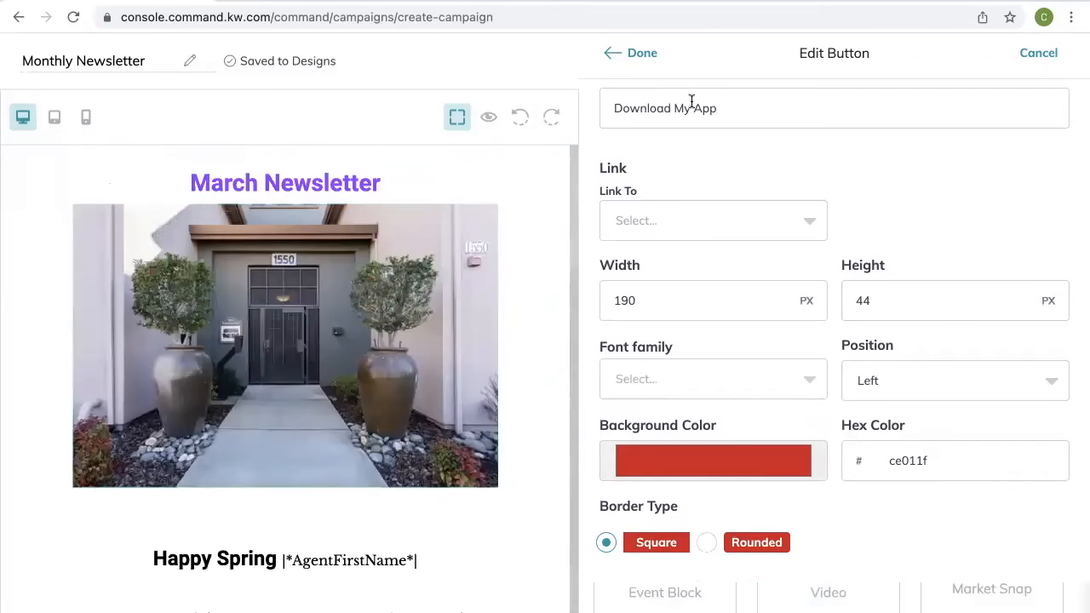
left_click(612, 56)
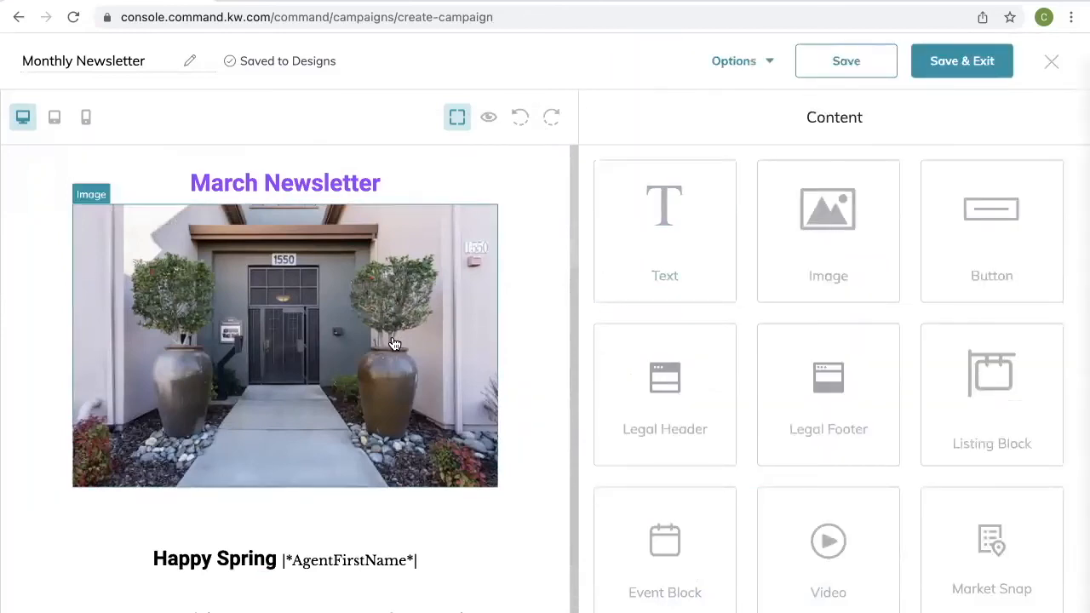
Preview the newsletter in desktop view and check its content from the heading to the contact box.
left_click(487, 117)
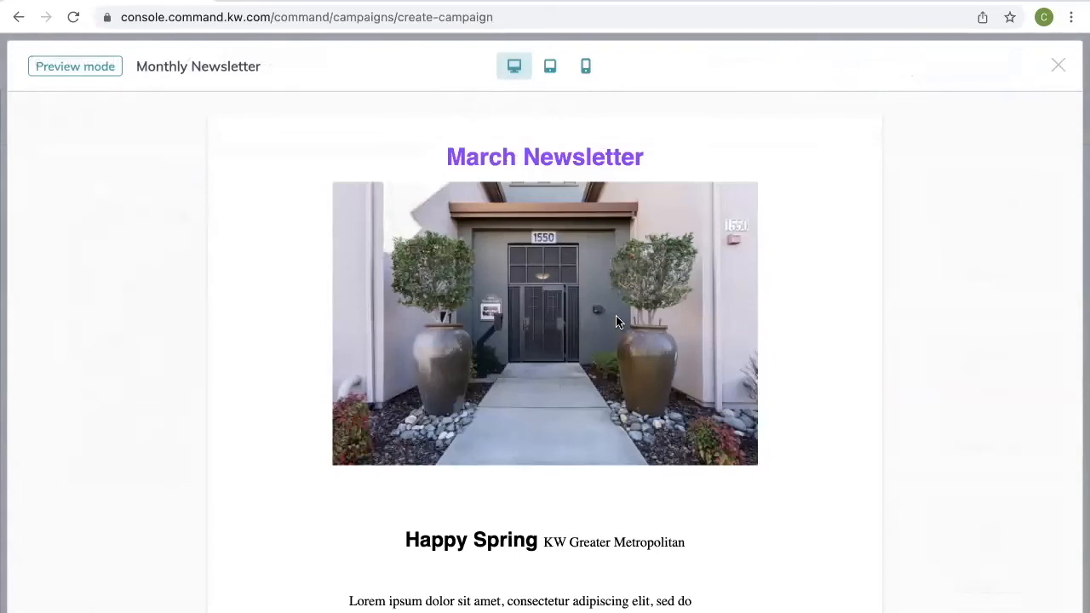
scroll(618, 322, "down", 5)
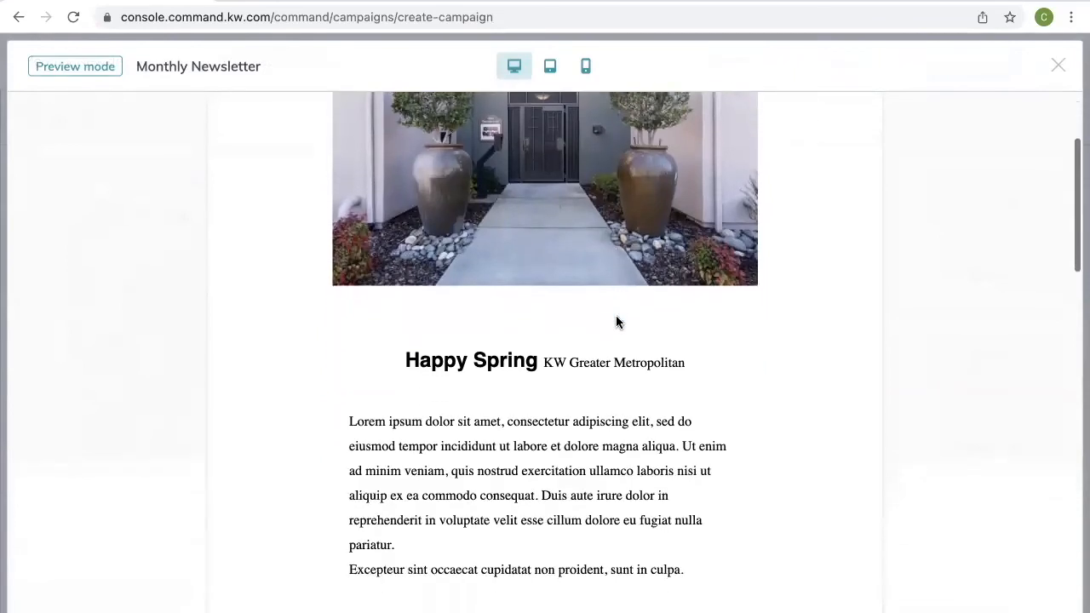
scroll(618, 321, "down", 8)
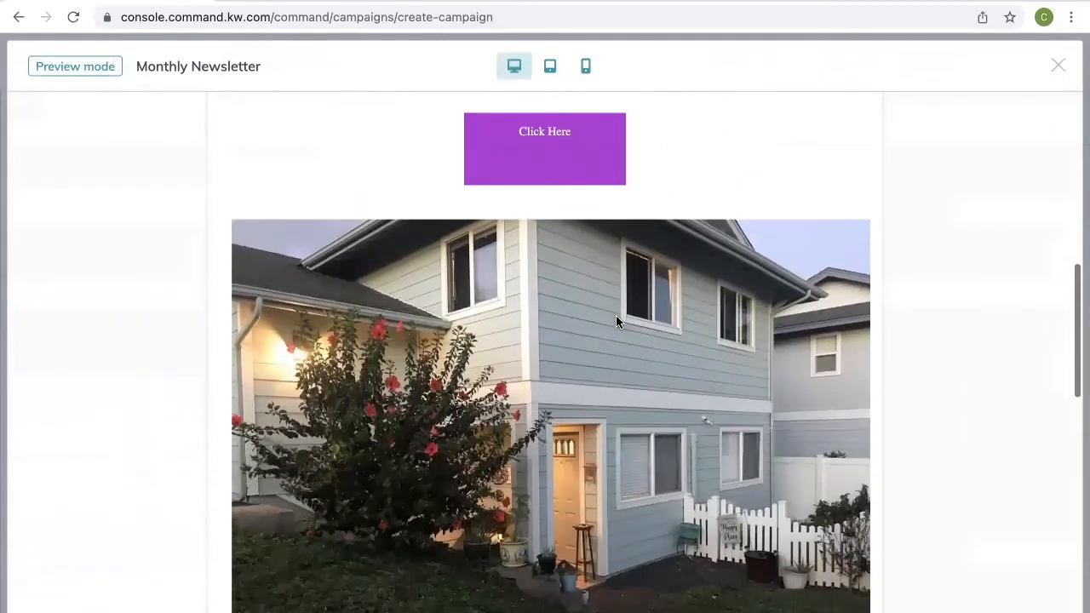
scroll(617, 321, "down", 3)
scroll(617, 322, "up", 6)
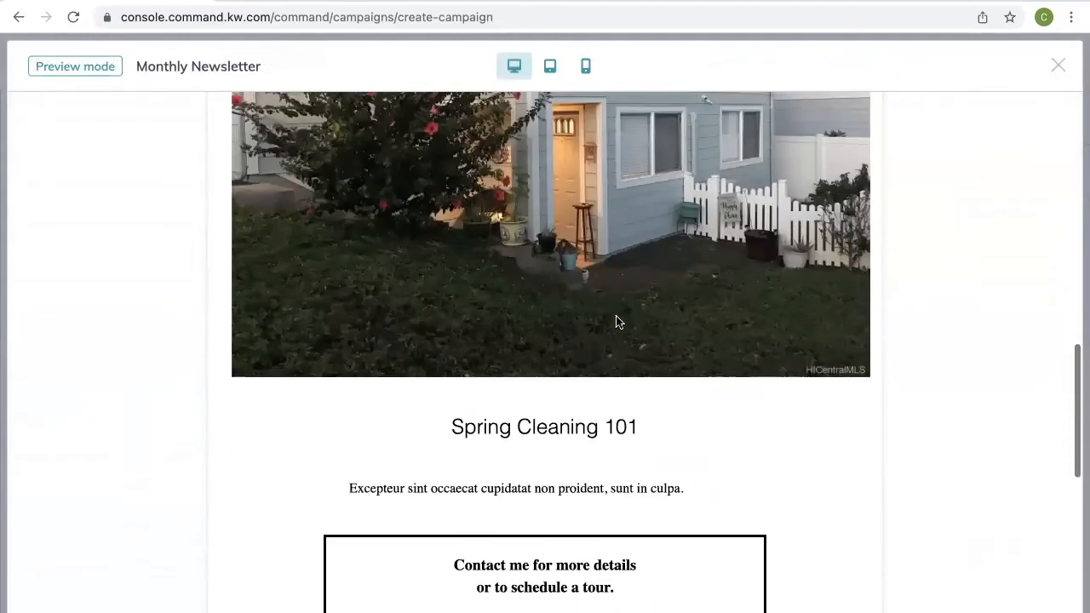
scroll(616, 322, "up", 5)
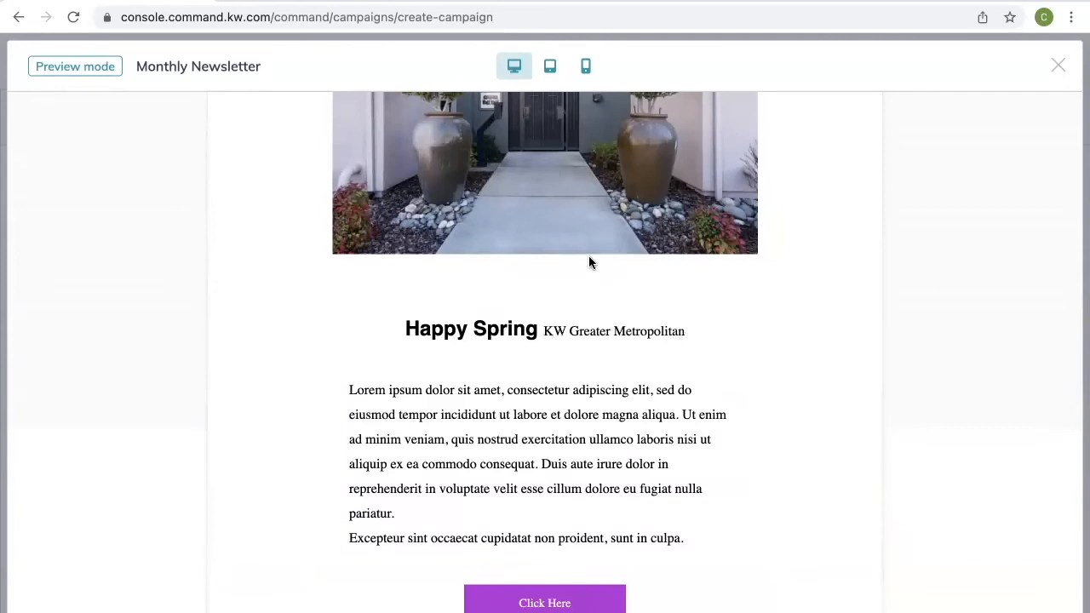
scroll(588, 256, "up", 5)
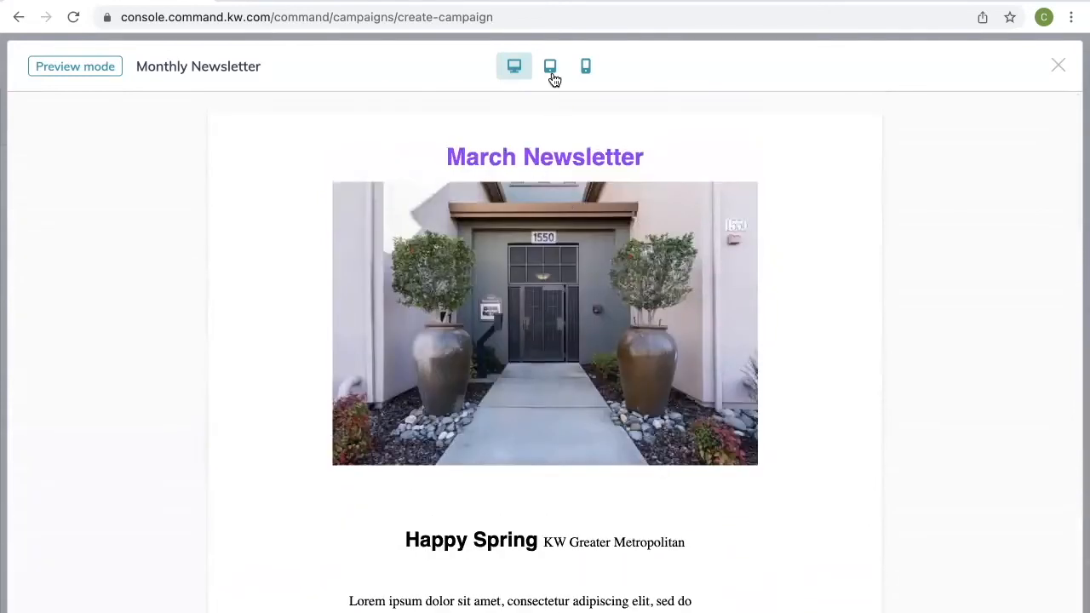
Check the newsletter's layout in the tablet preview, including the contact box.
left_click(551, 68)
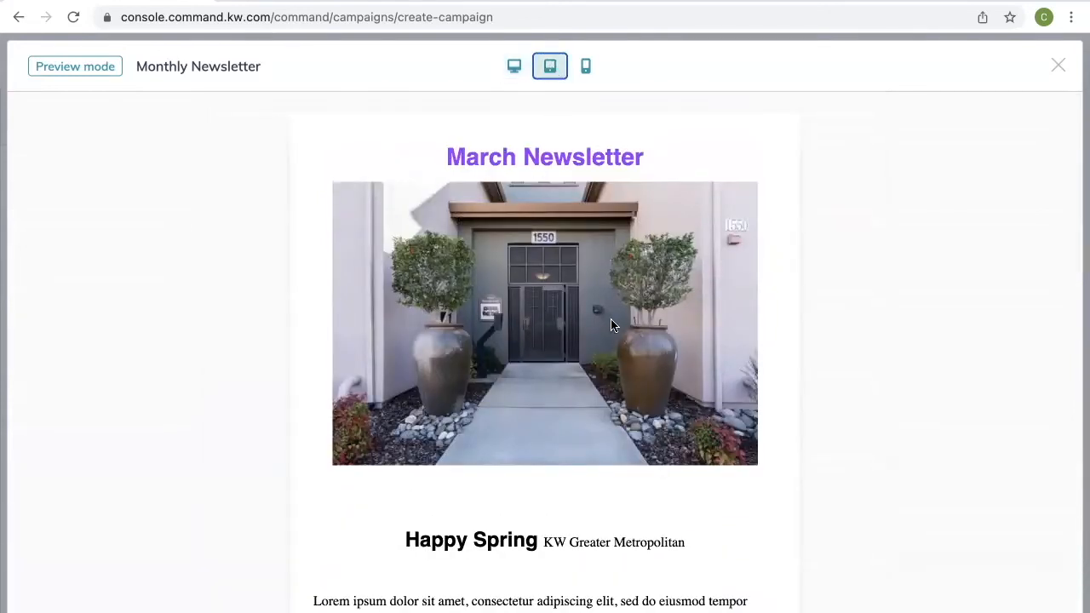
scroll(606, 330, "down", 3)
scroll(604, 333, "down", 10)
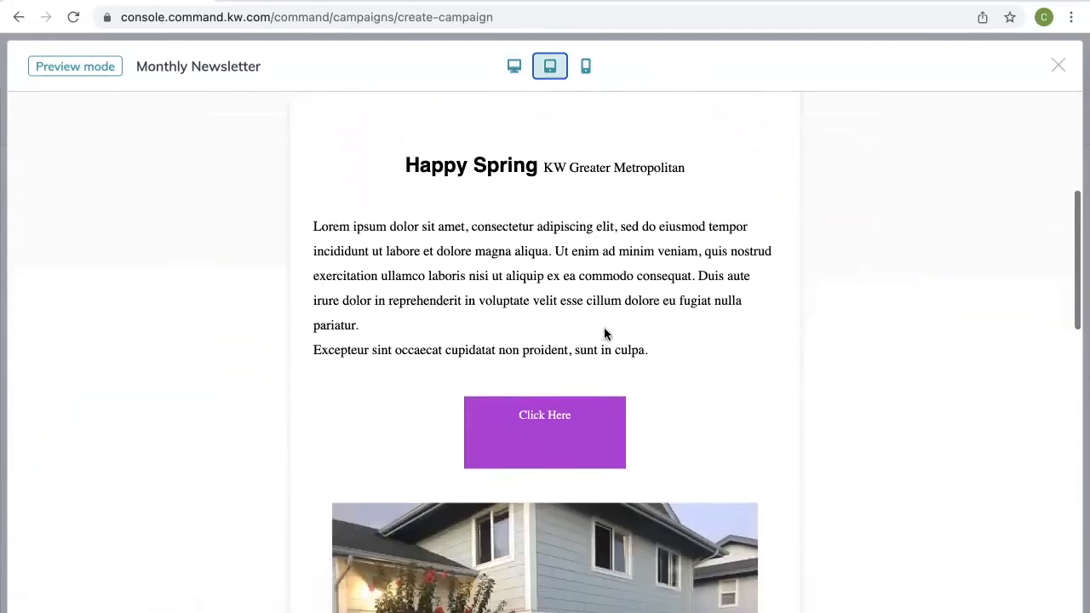
scroll(604, 333, "down", 7)
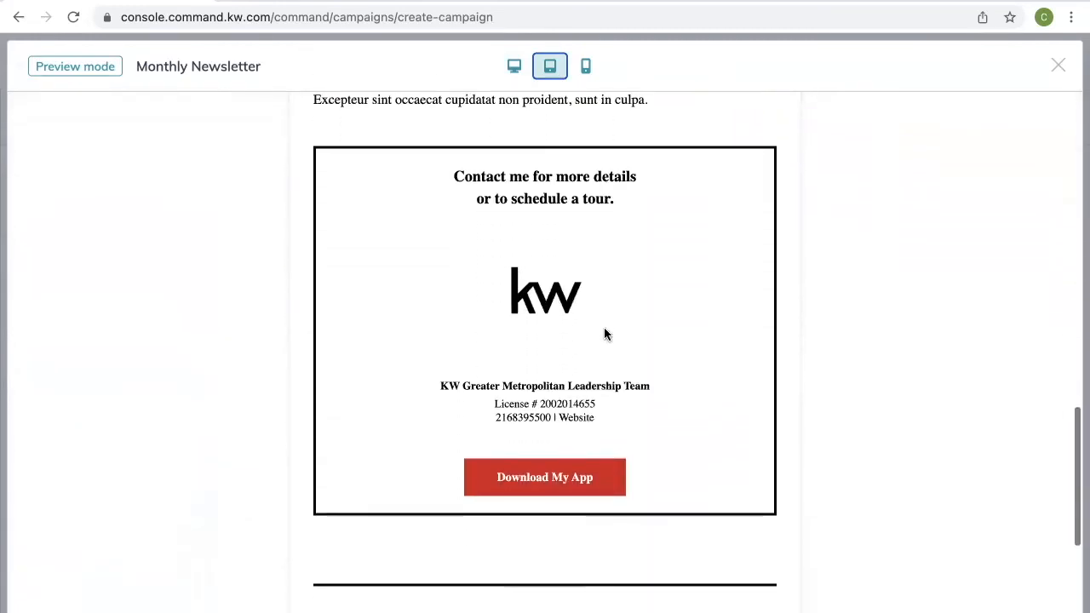
scroll(603, 333, "up", 20)
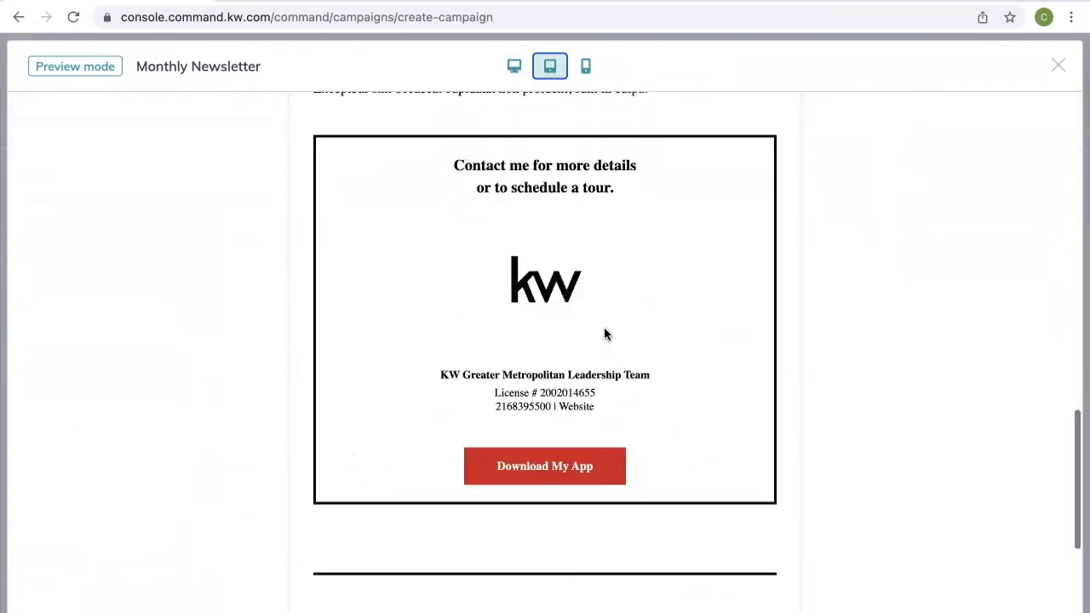
Check the newsletter's layout down to the footer in the phone preview, and close the preview.
left_click(586, 68)
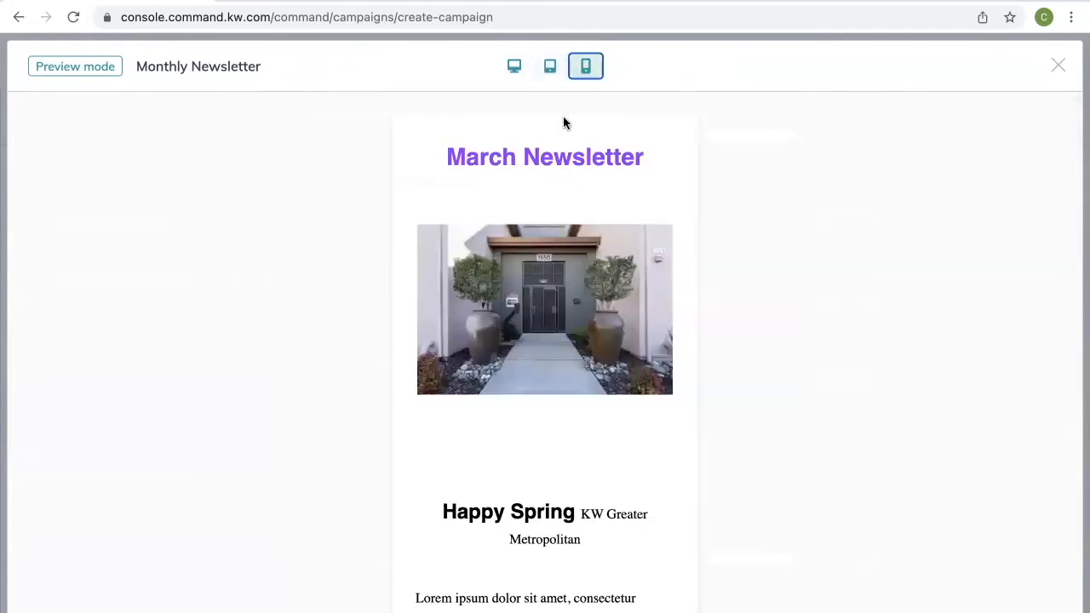
scroll(613, 389, "down", 2)
scroll(612, 393, "down", 8)
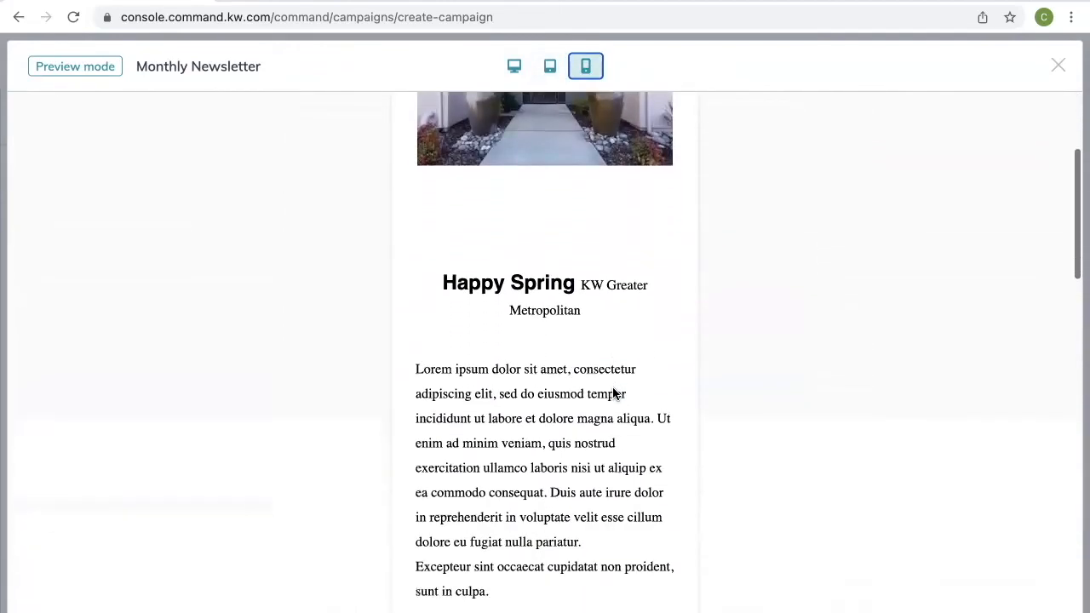
scroll(612, 393, "down", 8)
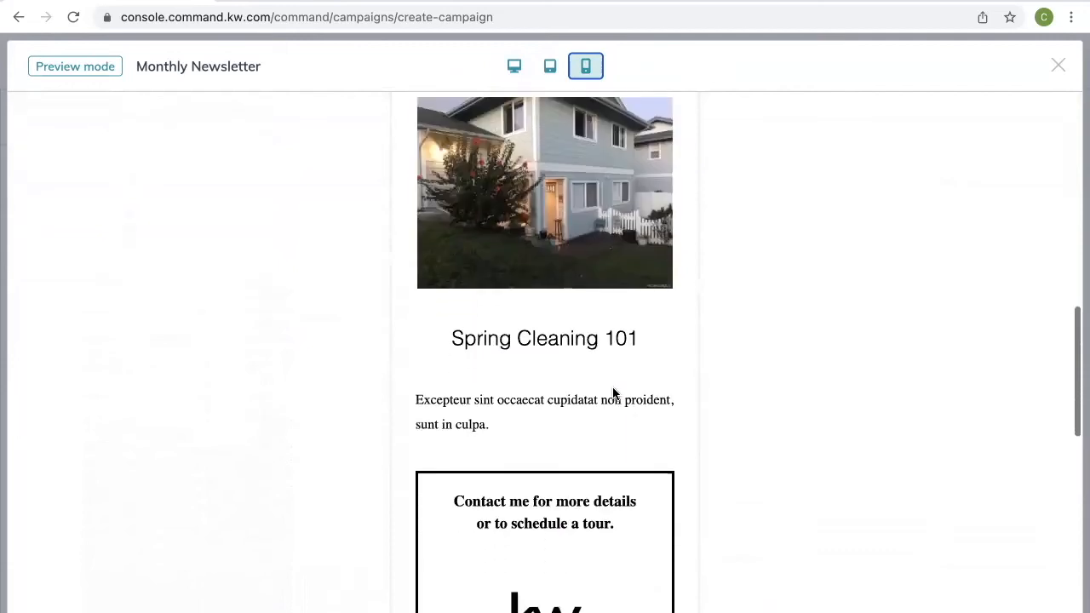
scroll(612, 393, "down", 5)
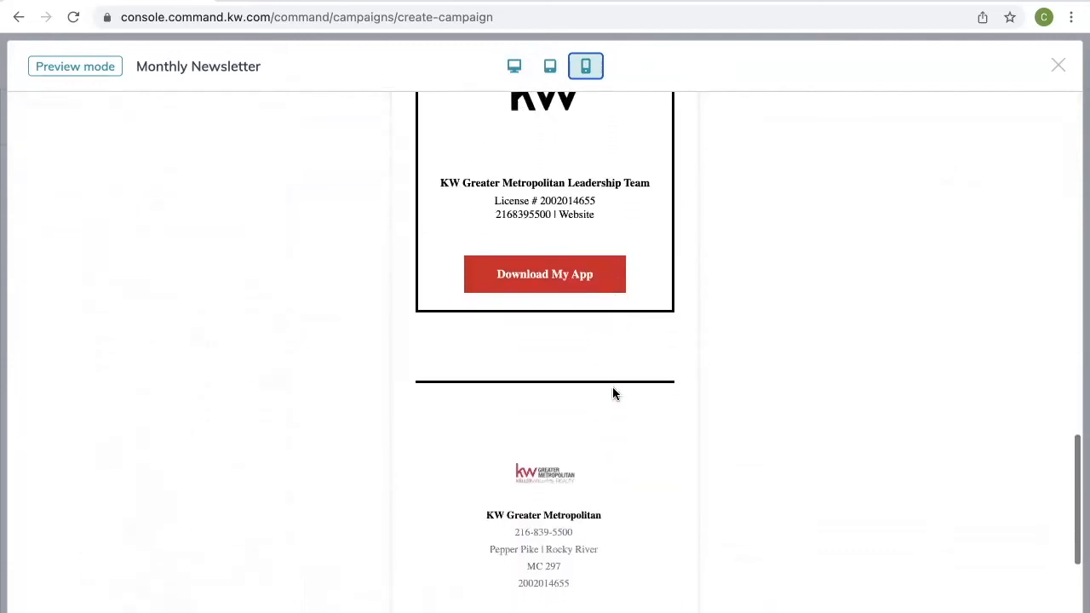
scroll(612, 393, "up", 20)
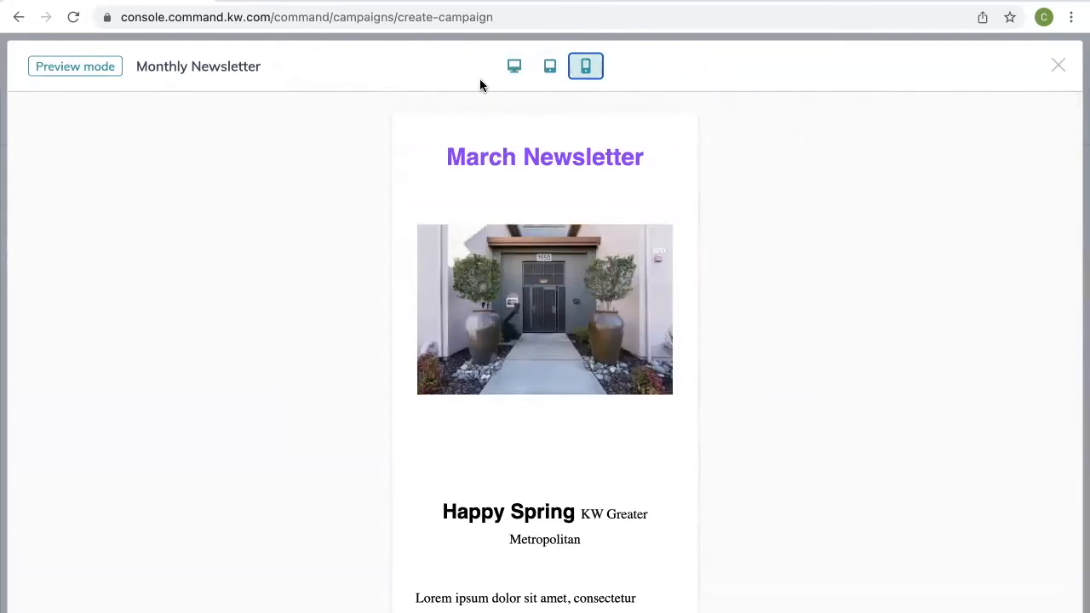
left_click(1056, 68)
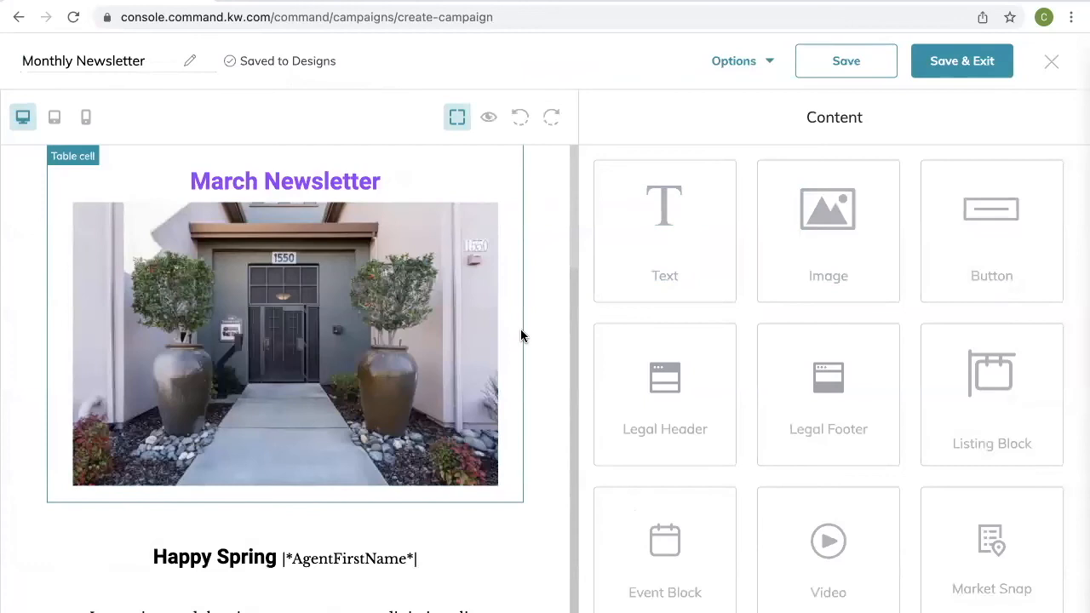
Save the newsletter design and exit to the campaign setup.
scroll(397, 424, "down", 5)
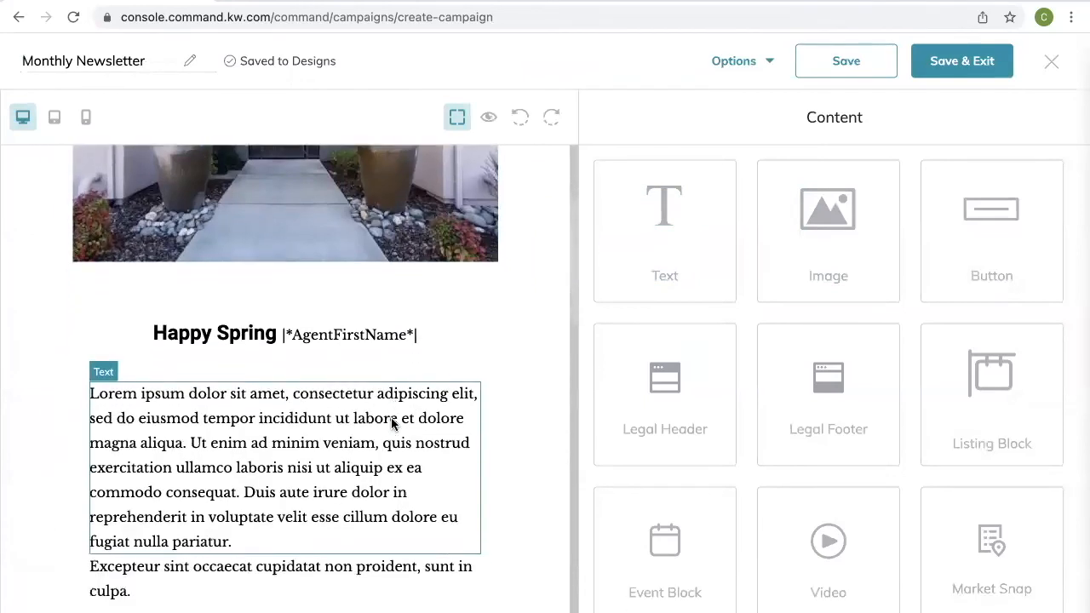
left_click(976, 63)
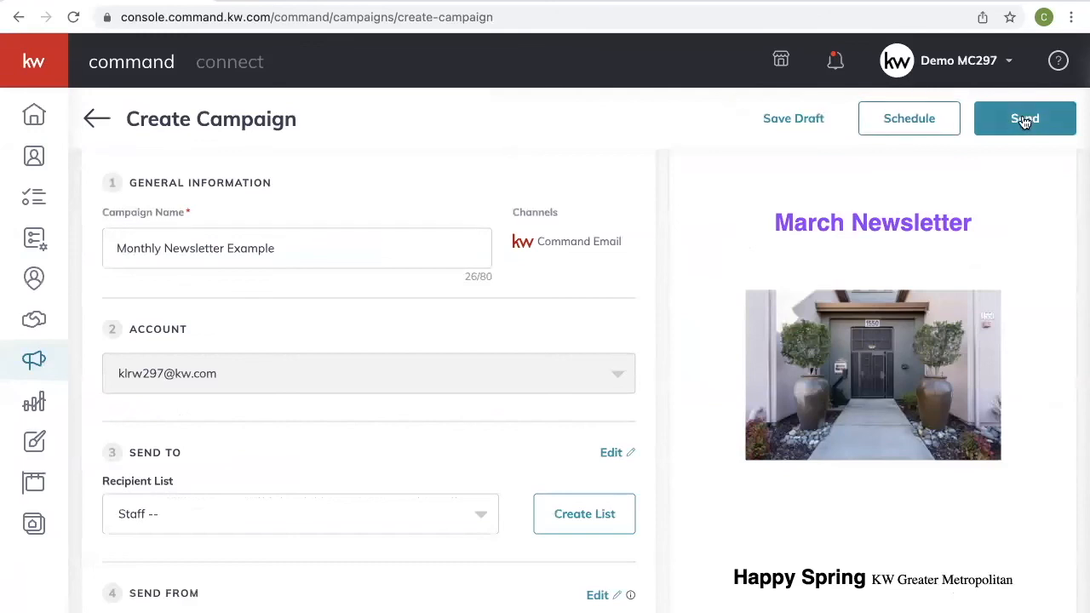
Start scheduling the campaign and choose March 1, 2022 as the send date.
left_click(895, 124)
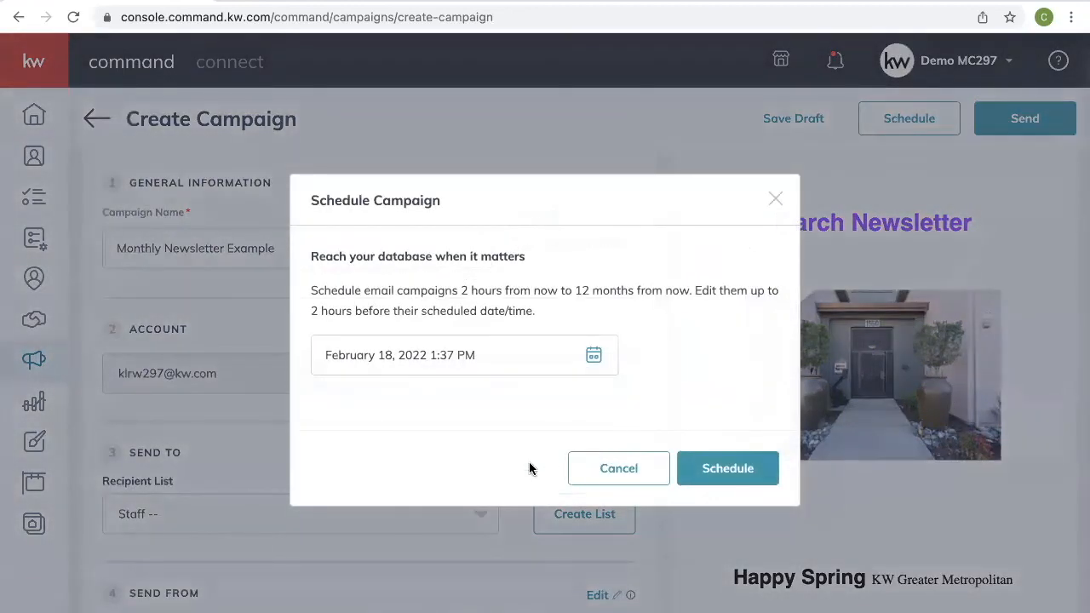
left_click(592, 356)
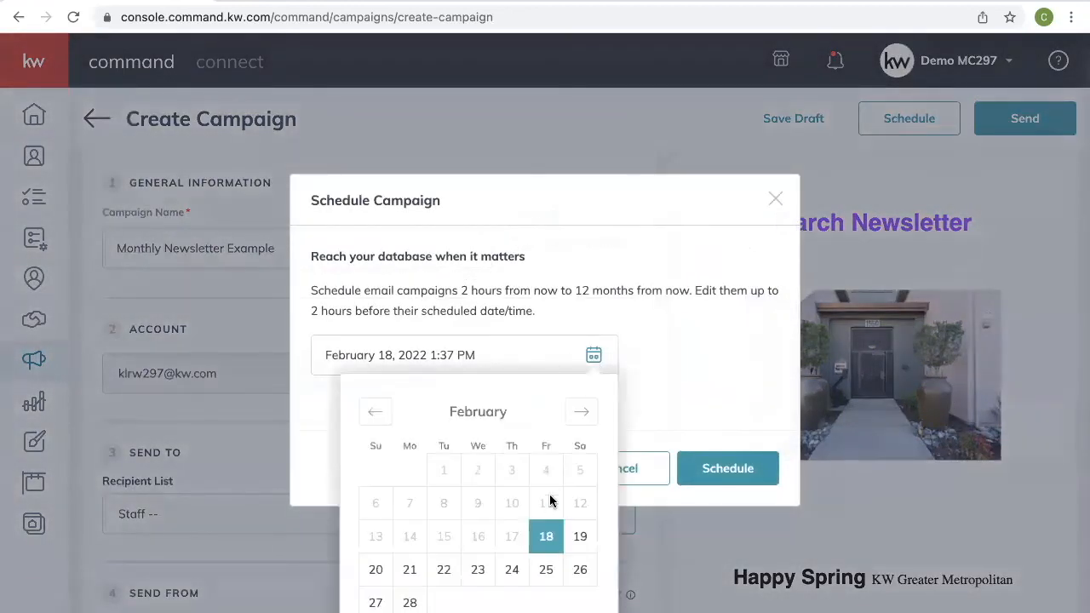
left_click(581, 413)
left_click(448, 472)
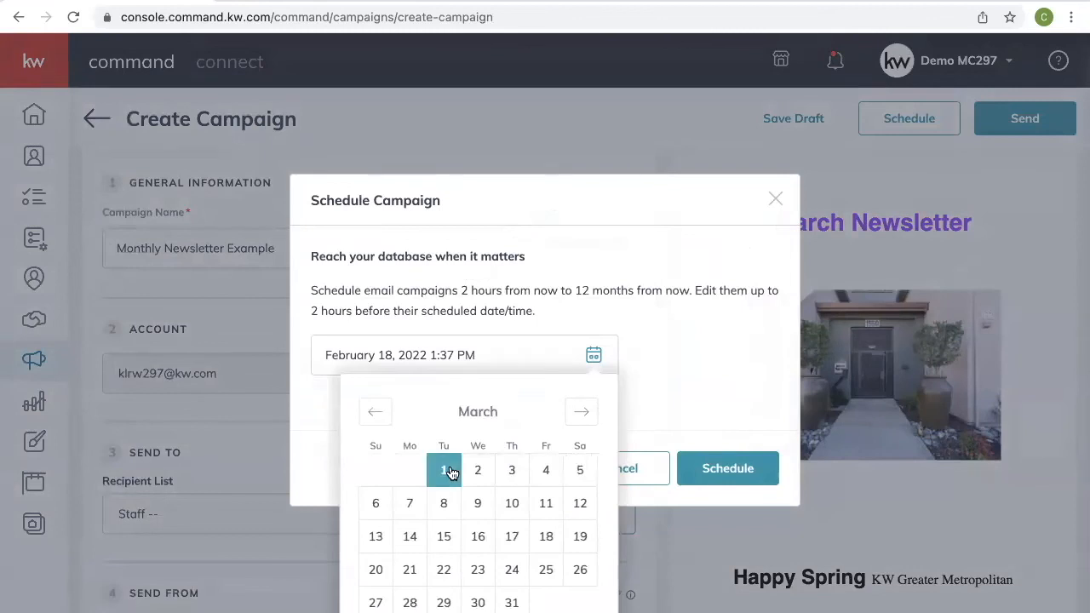
Set the send time to 10:00 AM, apply the date and time, and schedule the campaign.
scroll(479, 477, "down", 2)
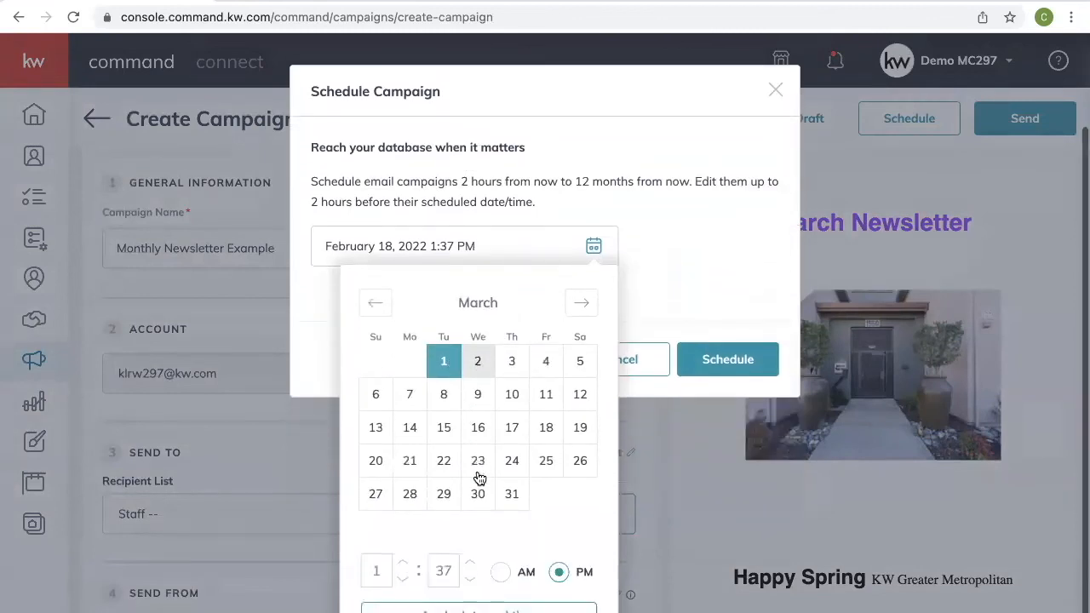
left_click(377, 569)
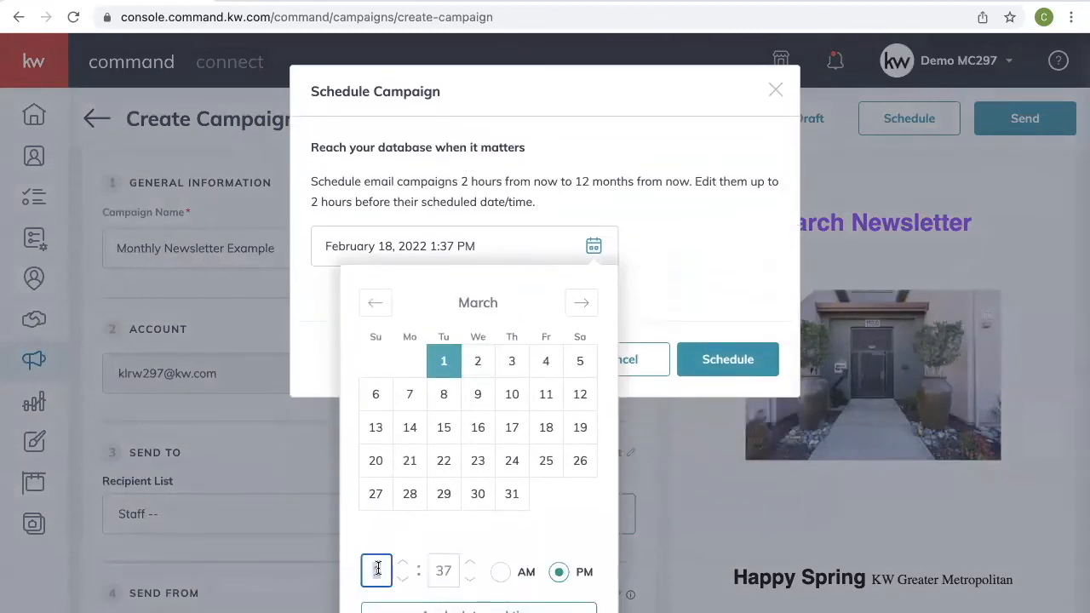
type("0")
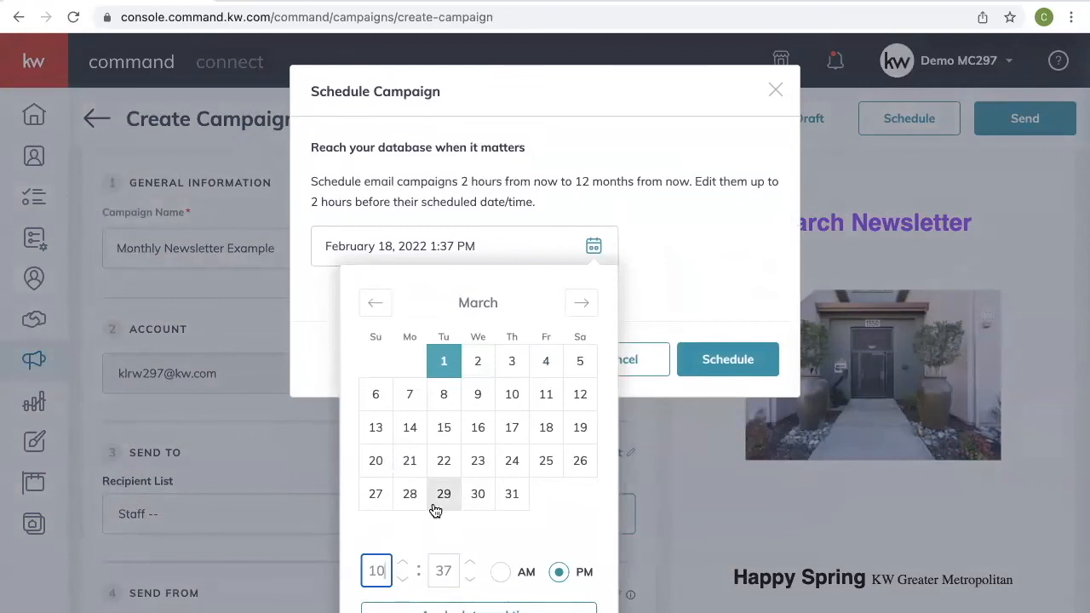
scroll(523, 288, "down", 2)
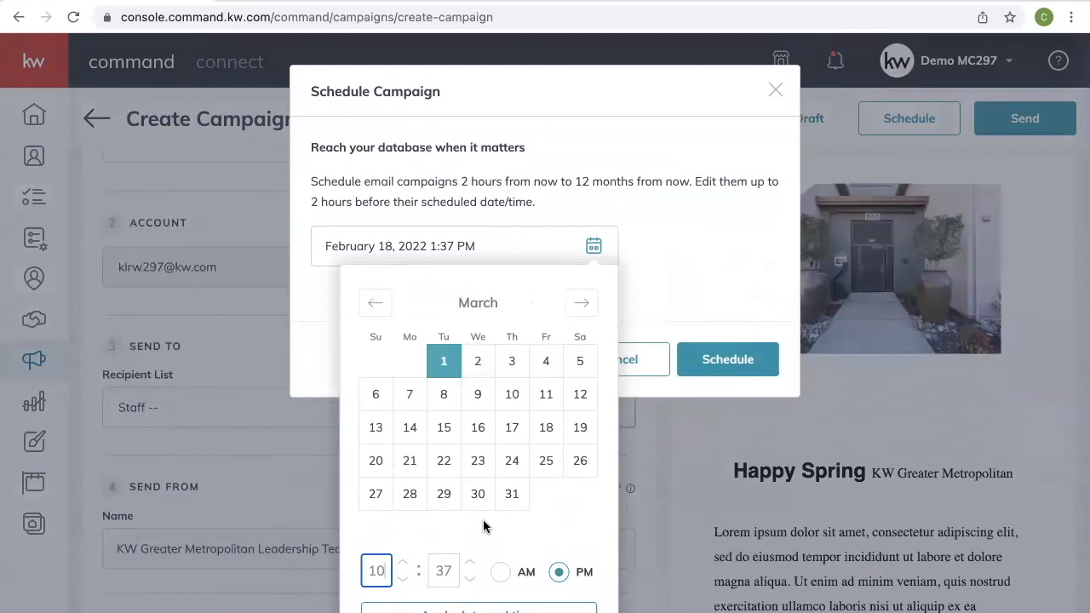
key("Tab")
type("00")
left_click(500, 572)
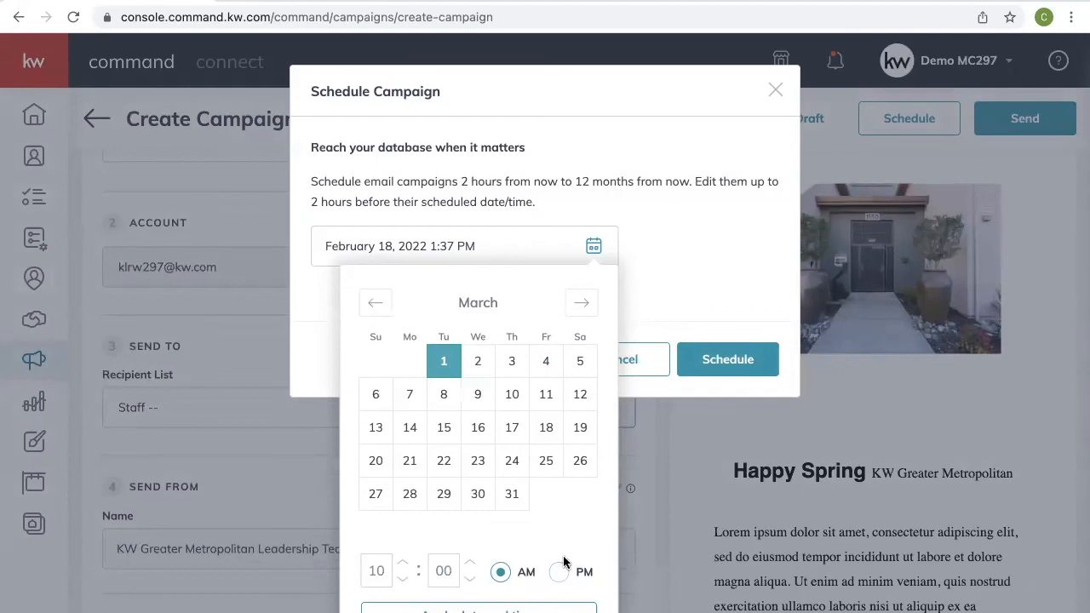
left_click(478, 609)
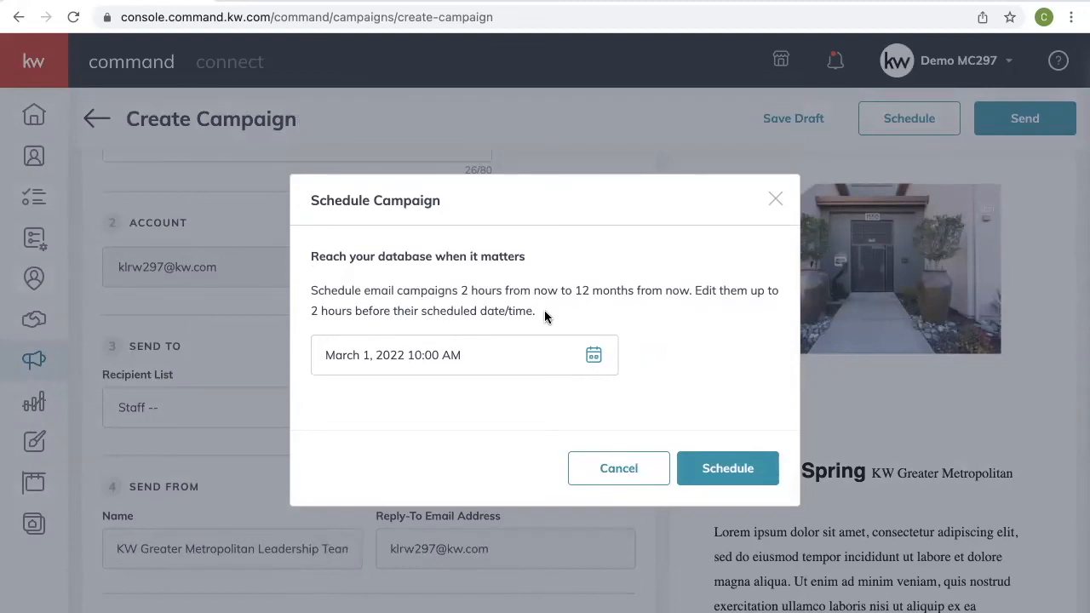
left_click(743, 468)
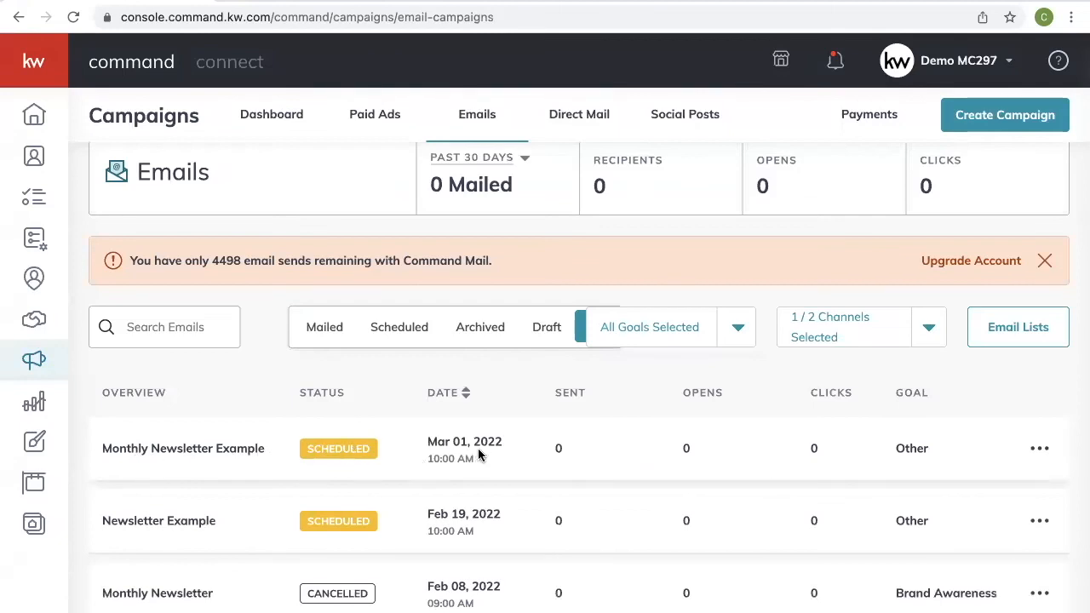
Review the email campaigns list, checking each campaign's status, send date, sent, opens and clicks.
scroll(428, 484, "down", 1)
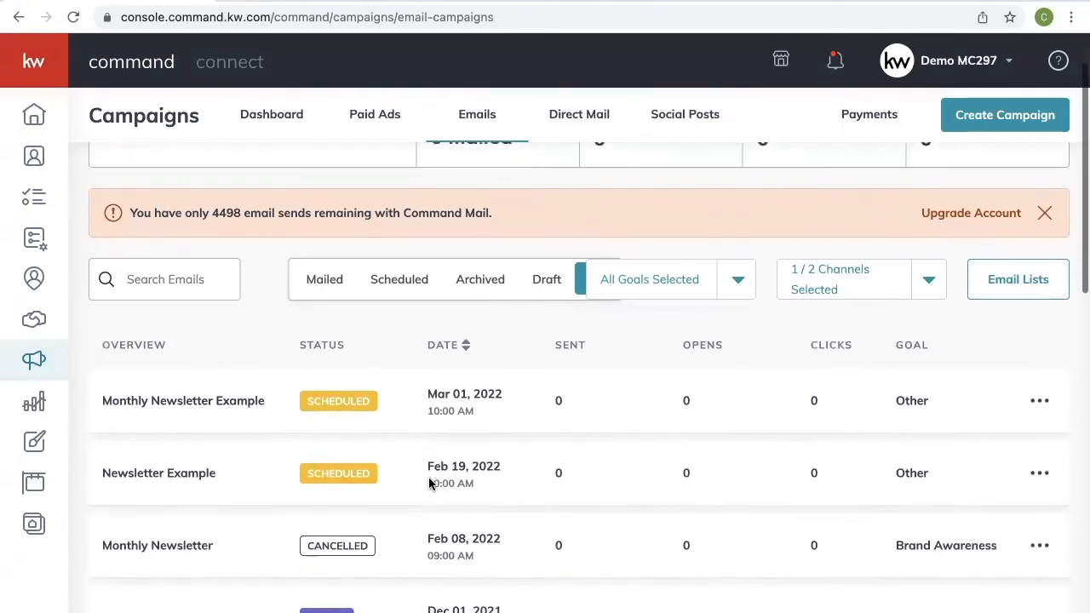
scroll(533, 457, "down", 3)
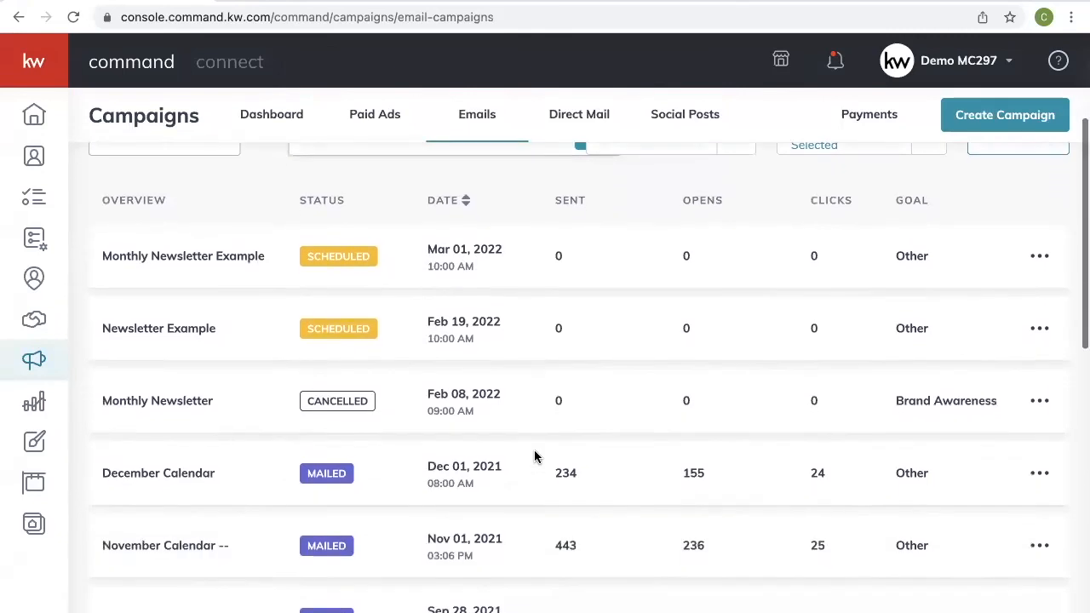
scroll(534, 457, "up", 2)
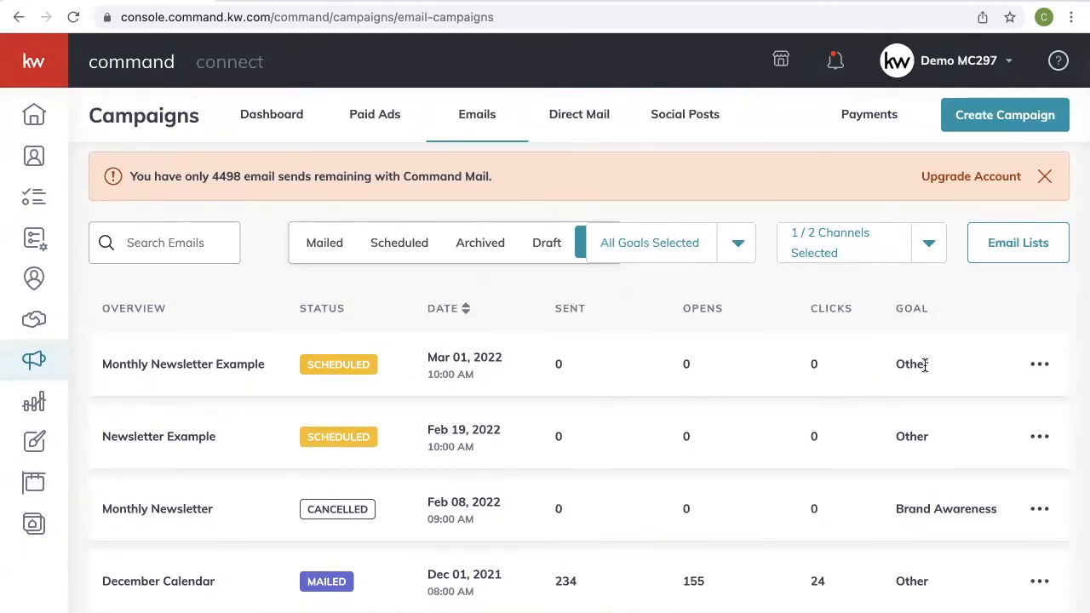
scroll(204, 433, "up", 3)
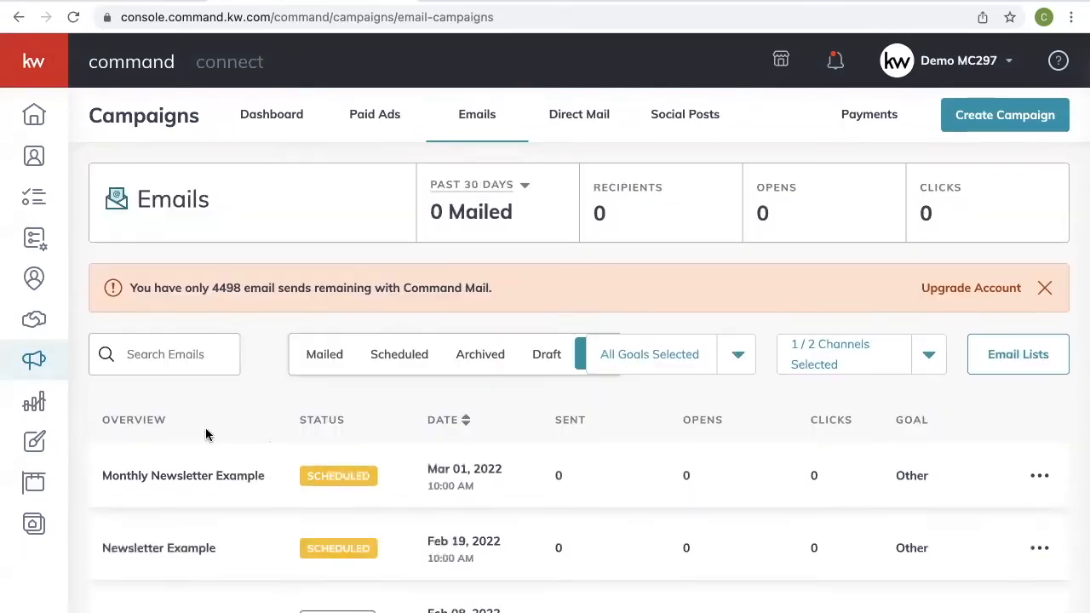
scroll(209, 438, "down", 1)
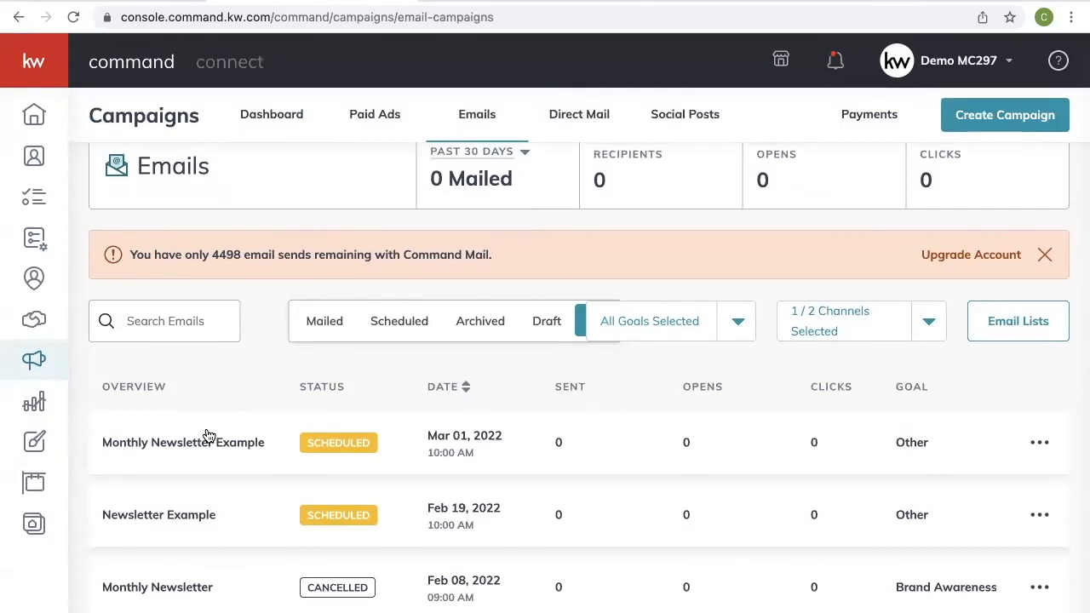